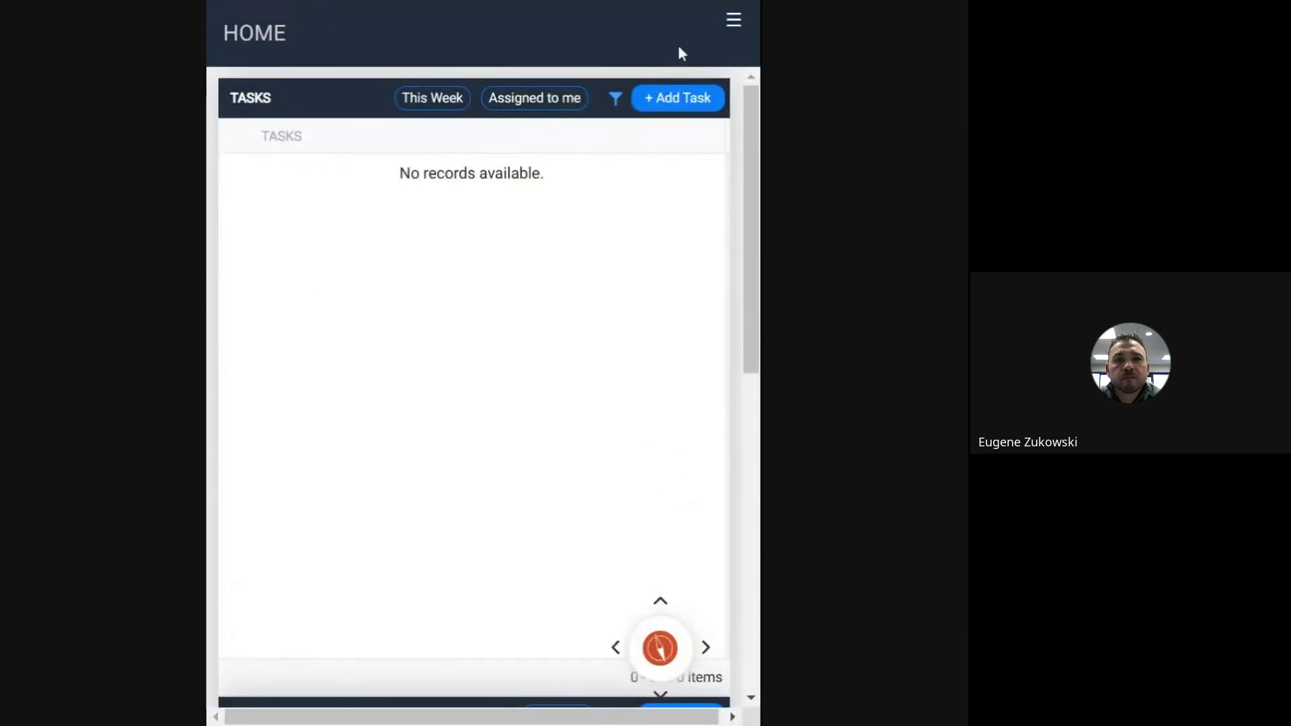
- Open the Powerboard with the service work orders and the crew schedule
click(733, 20)
scroll(567, 577, down, 6)
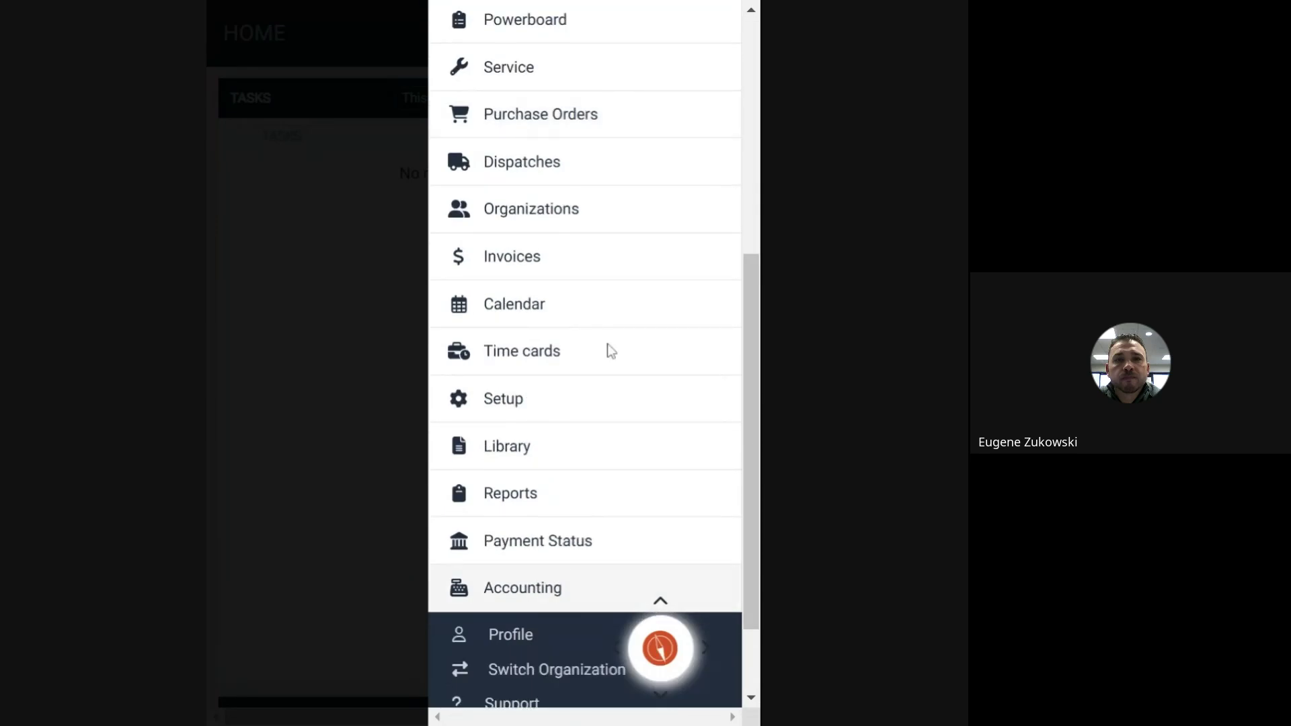
scroll(539, 202, up, 1)
scroll(538, 201, up, 1)
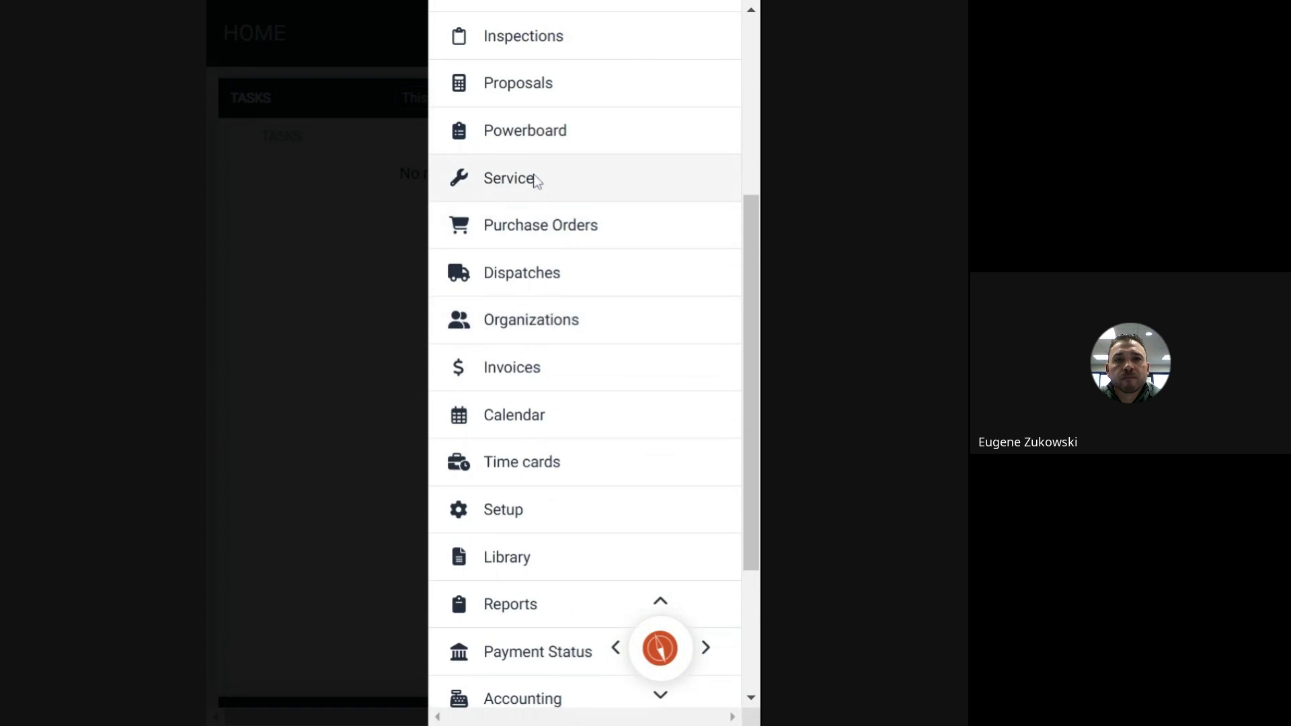
click(539, 148)
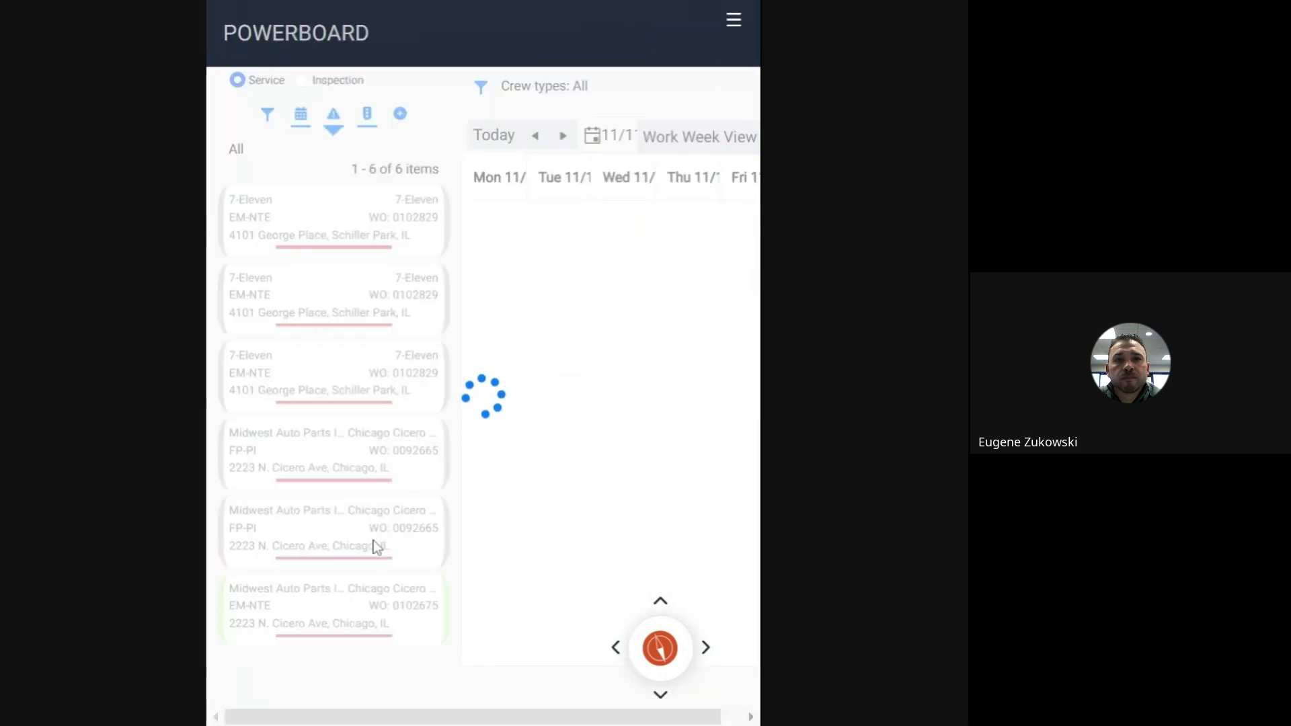
mouse_move(372, 591)
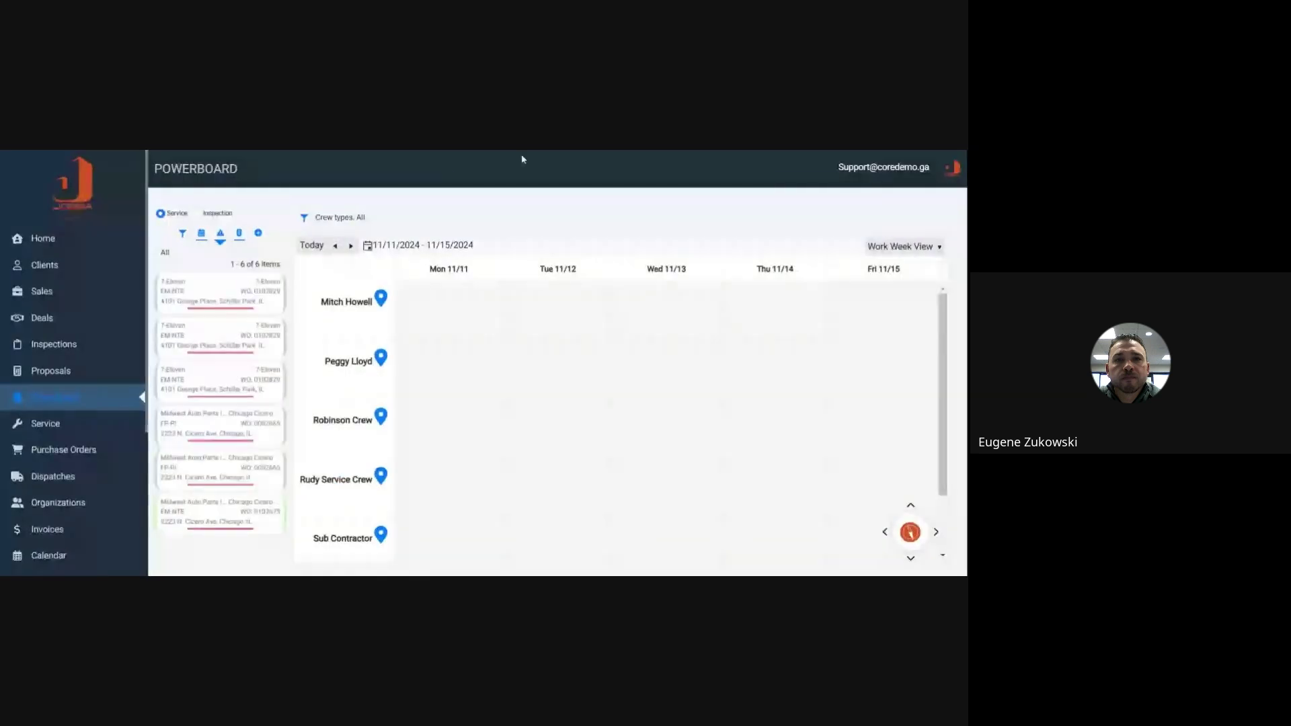
- On the Home page, set the time period of both the Tasks and the Notifications lists to This Month
click(55, 233)
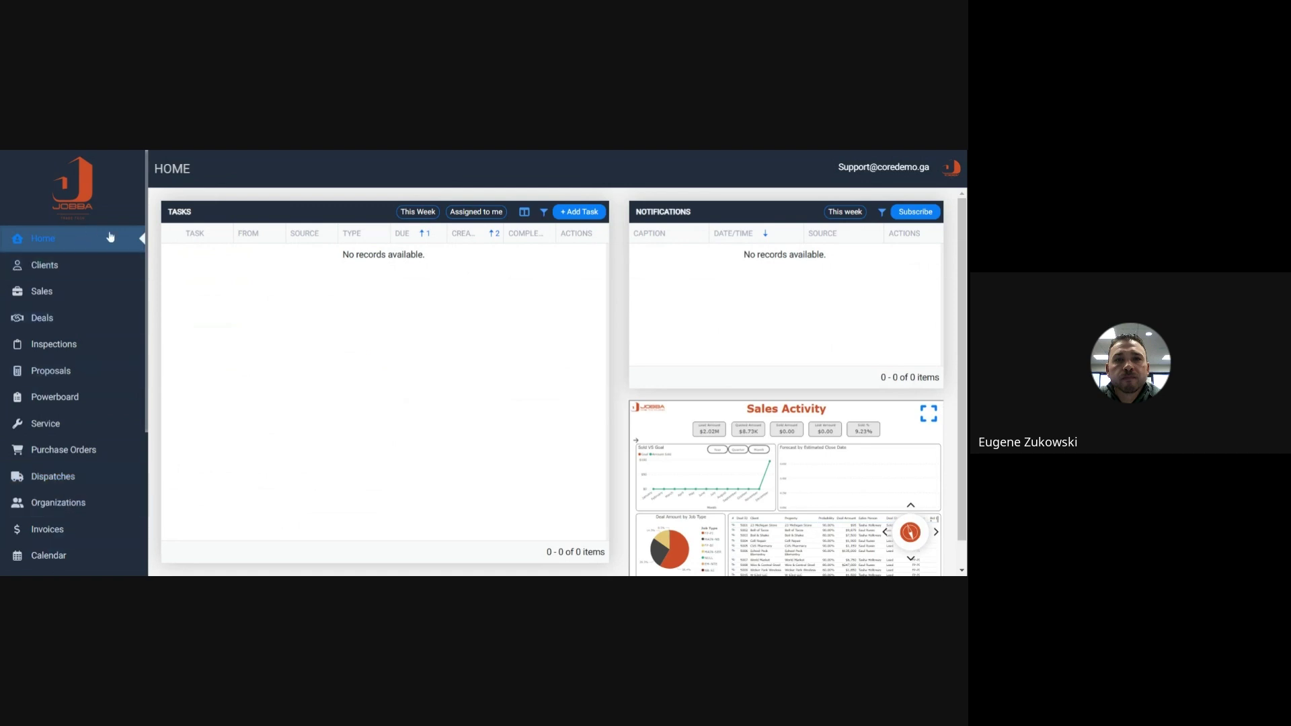
click(427, 213)
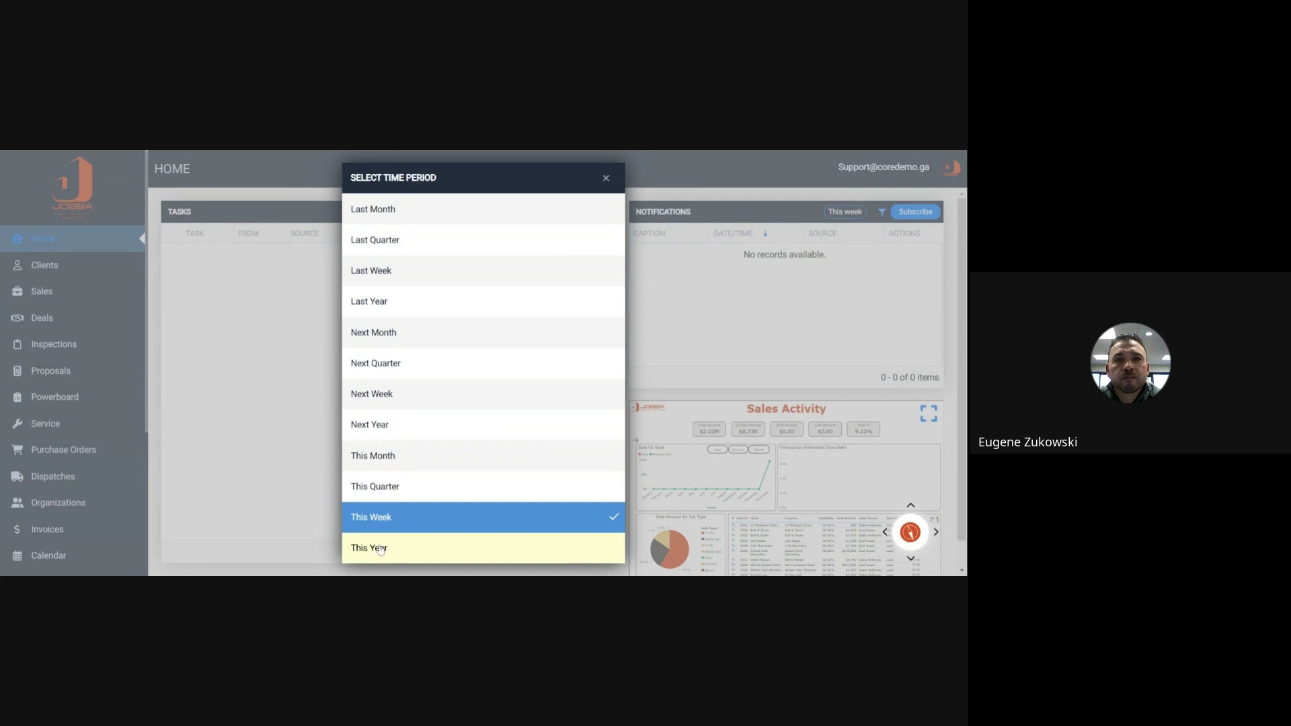
click(382, 459)
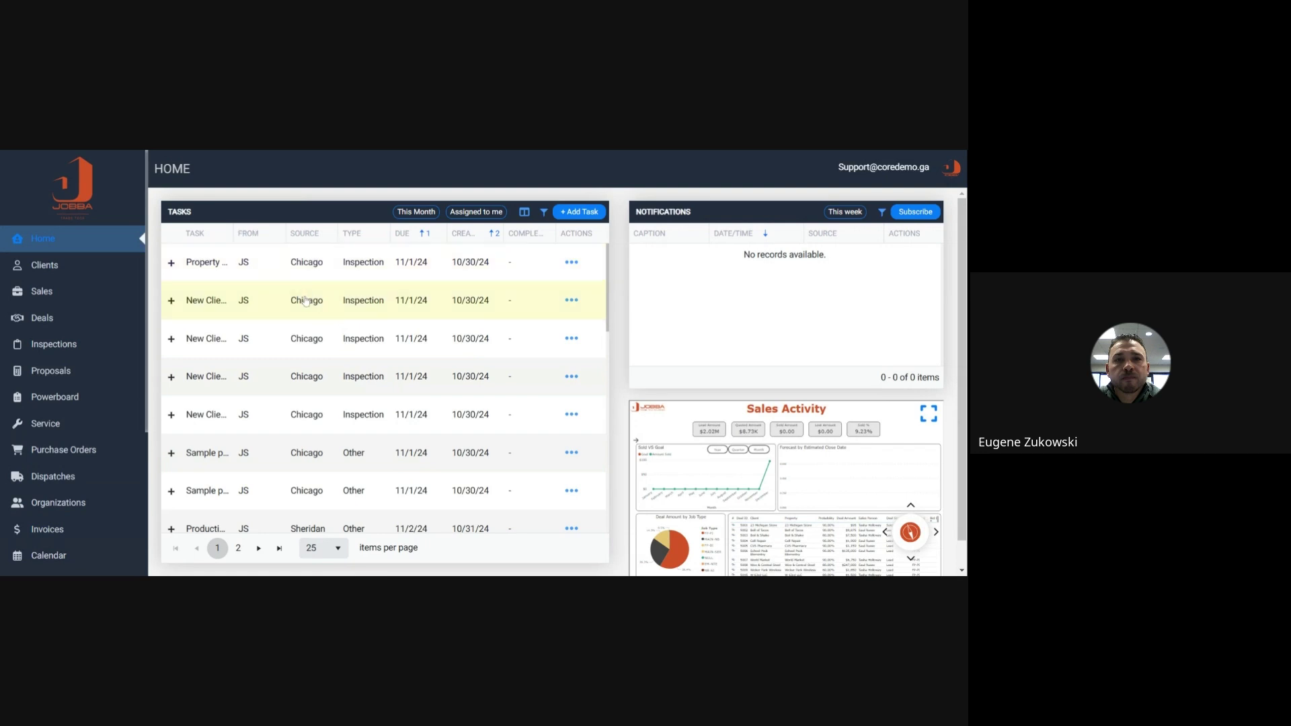
scroll(296, 296, down, 3)
scroll(304, 308, down, 2)
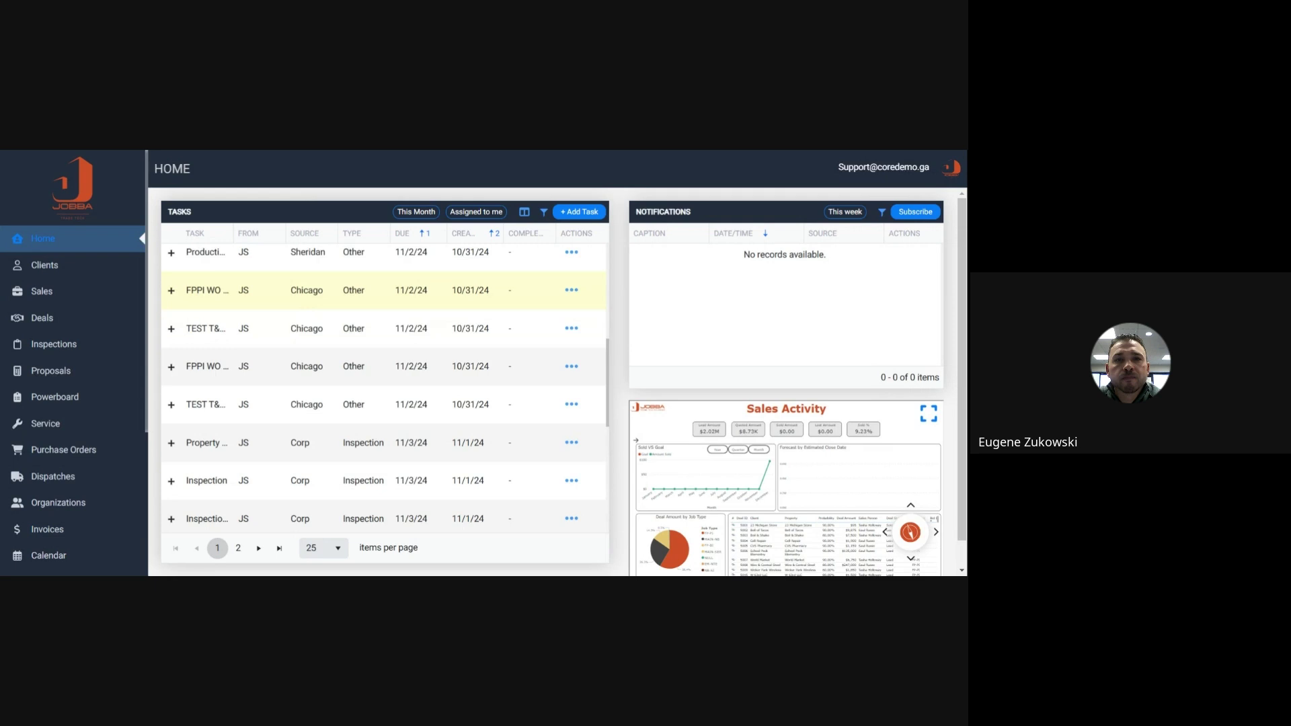
click(842, 212)
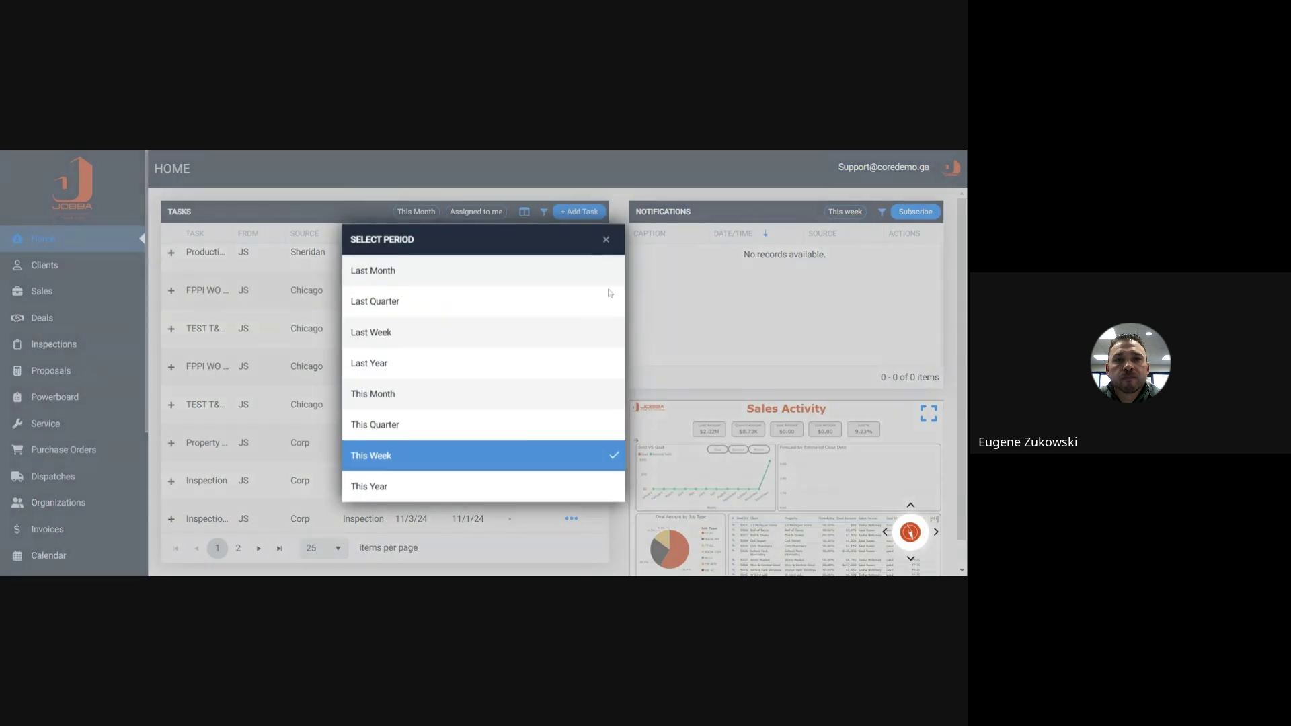
click(354, 396)
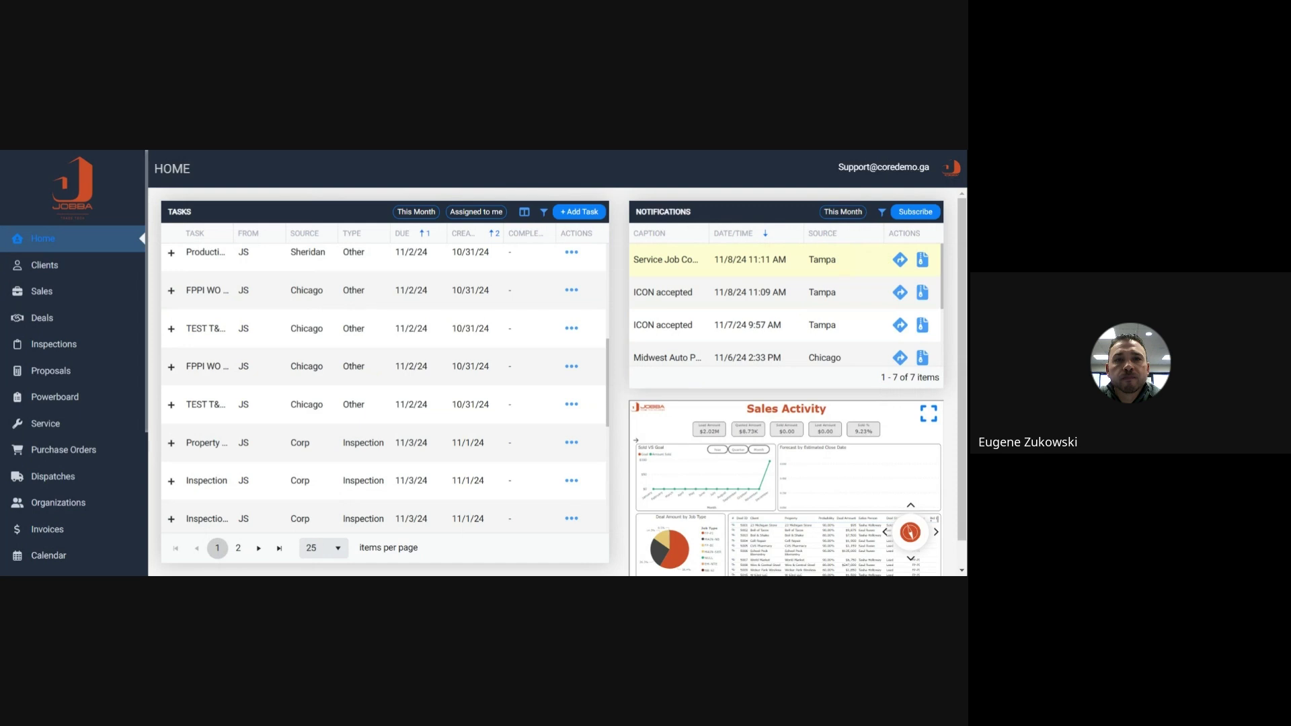
- Draft an email notification subscription with category Dispatch and type Completed, discard it, and close the subscriptions list
click(916, 212)
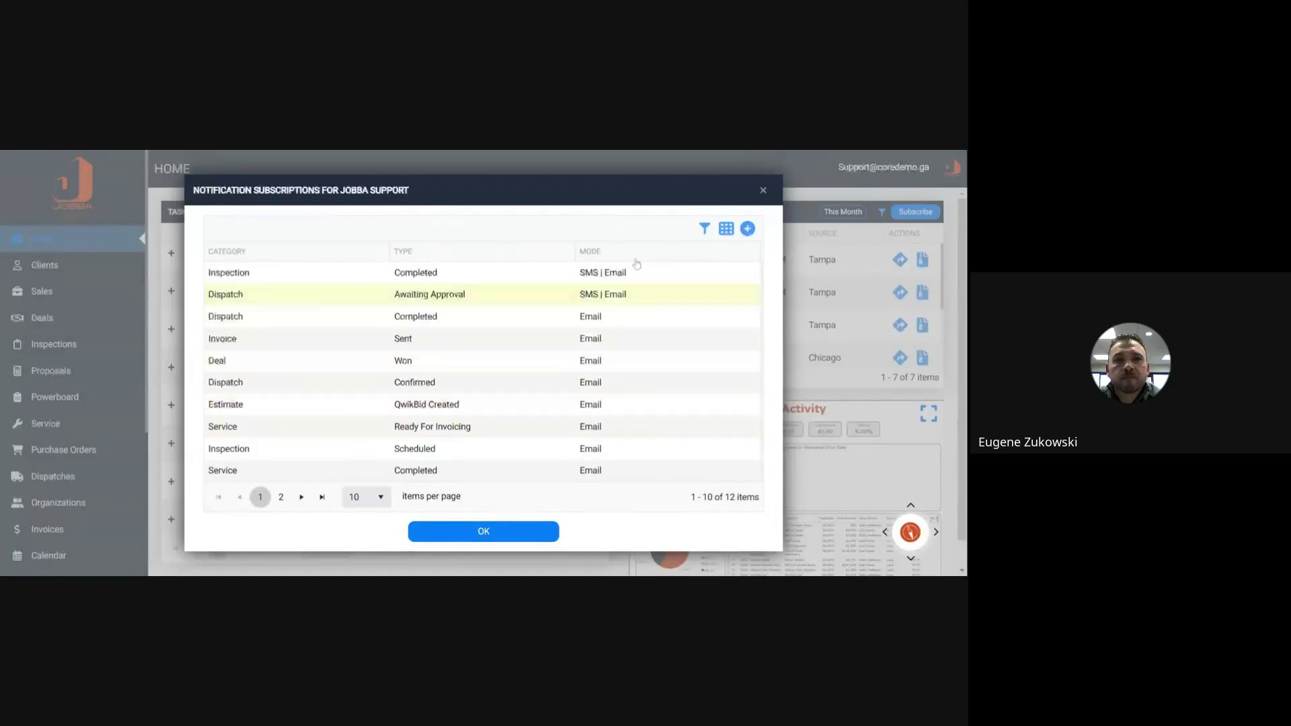
click(748, 229)
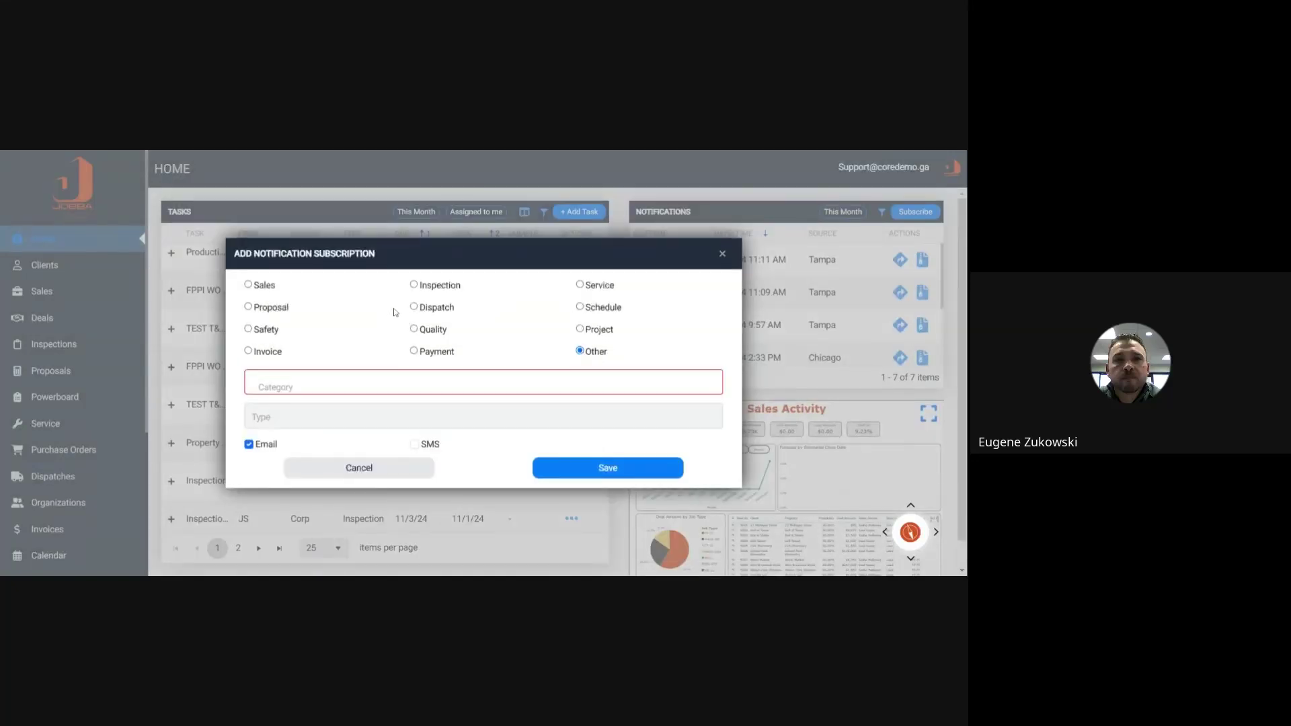
click(414, 308)
click(385, 383)
click(385, 383)
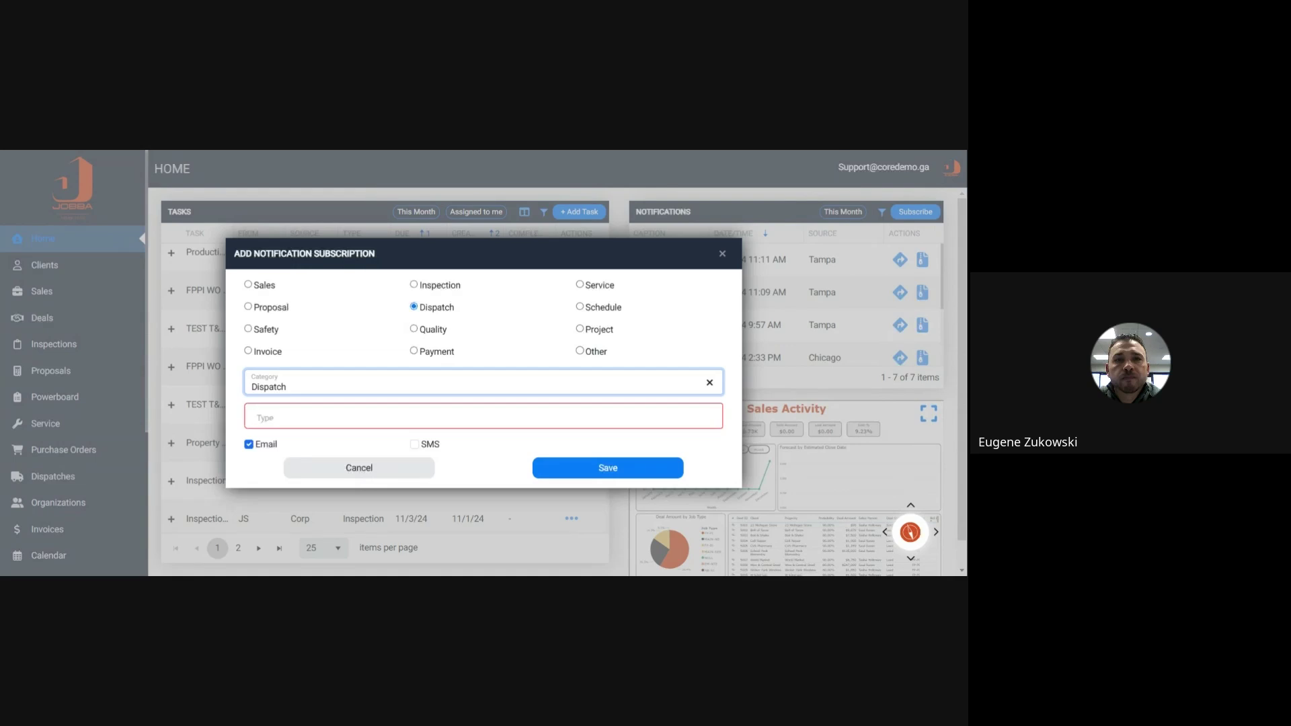
click(428, 415)
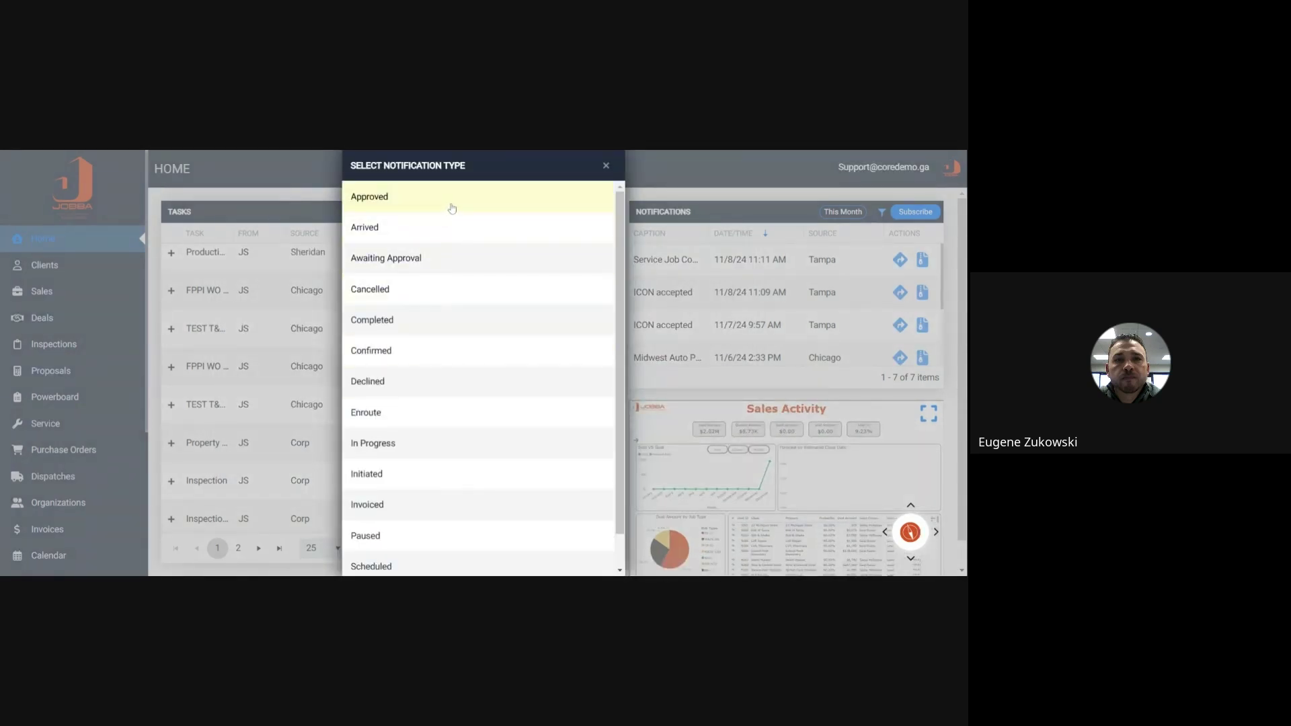
scroll(461, 232, down, 1)
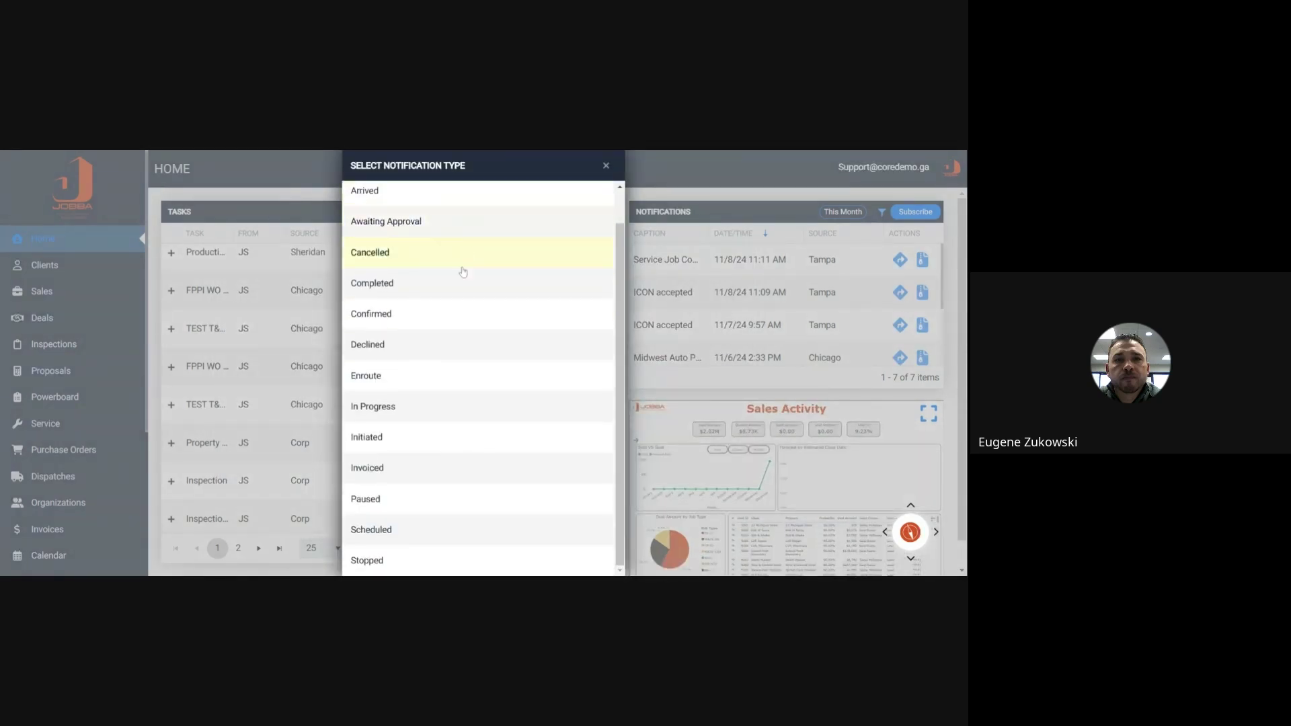
click(441, 284)
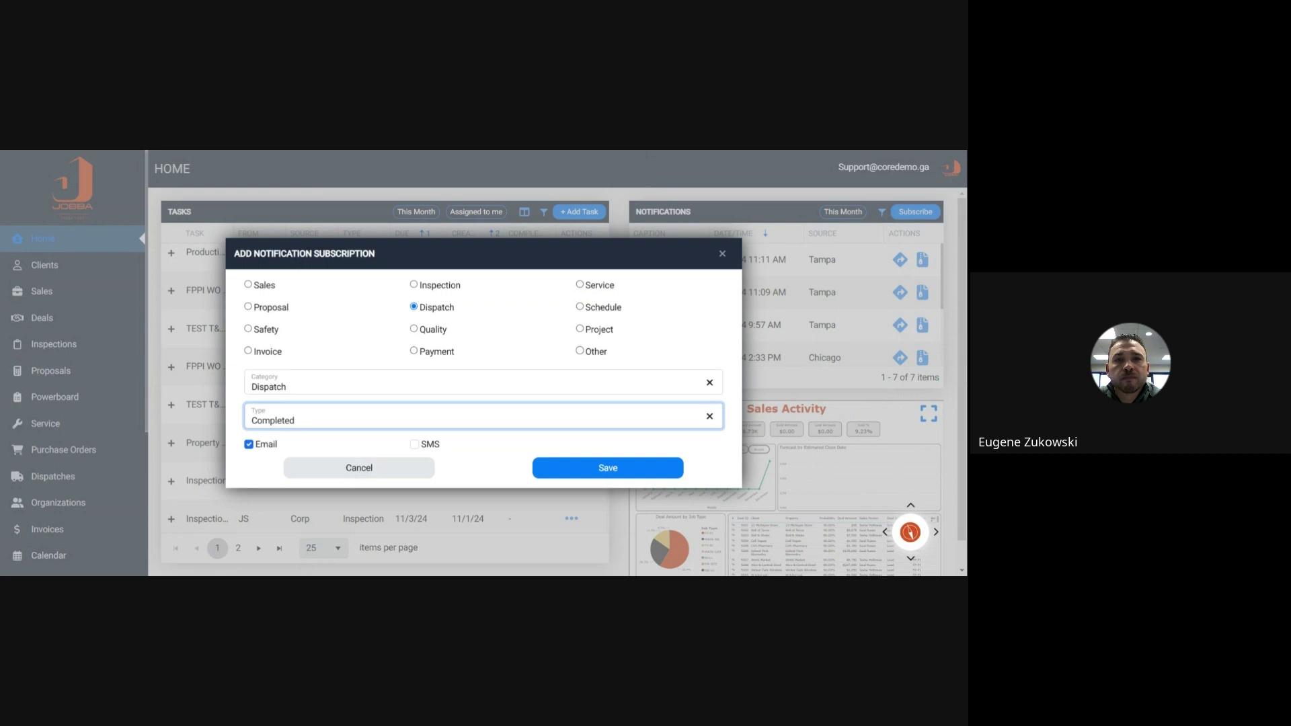
click(397, 469)
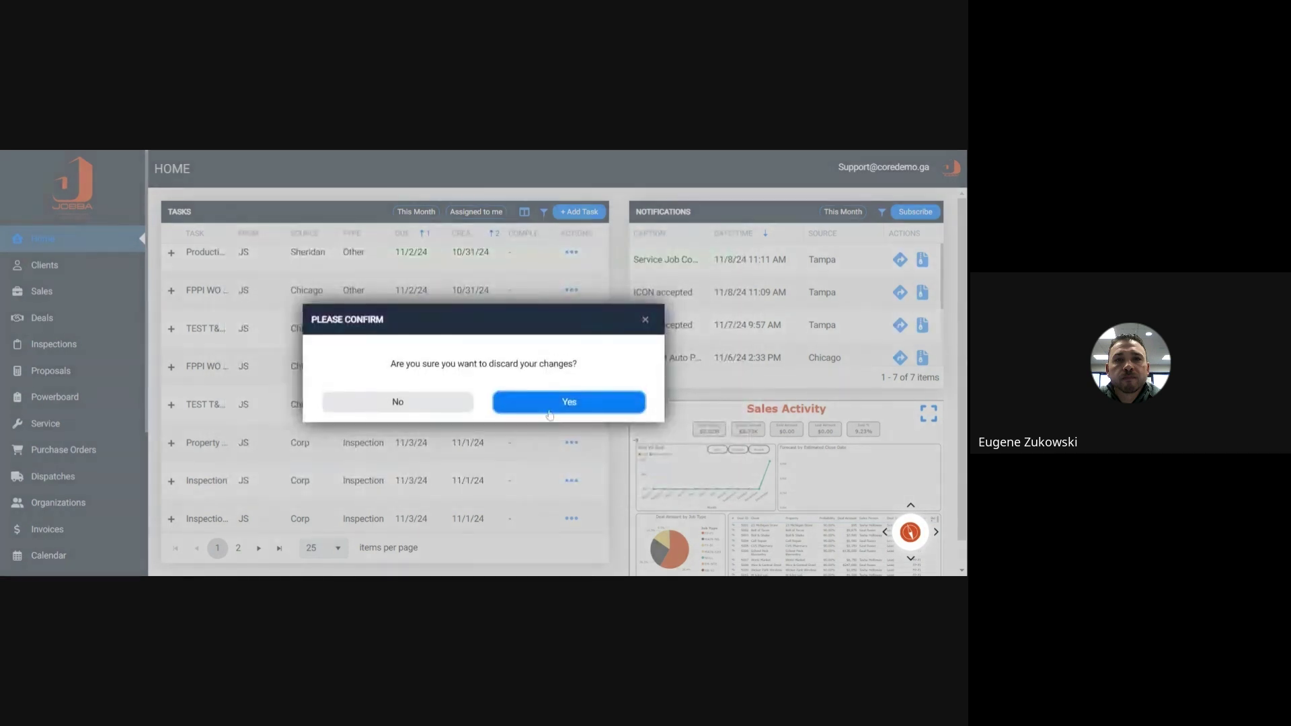
click(549, 403)
click(527, 535)
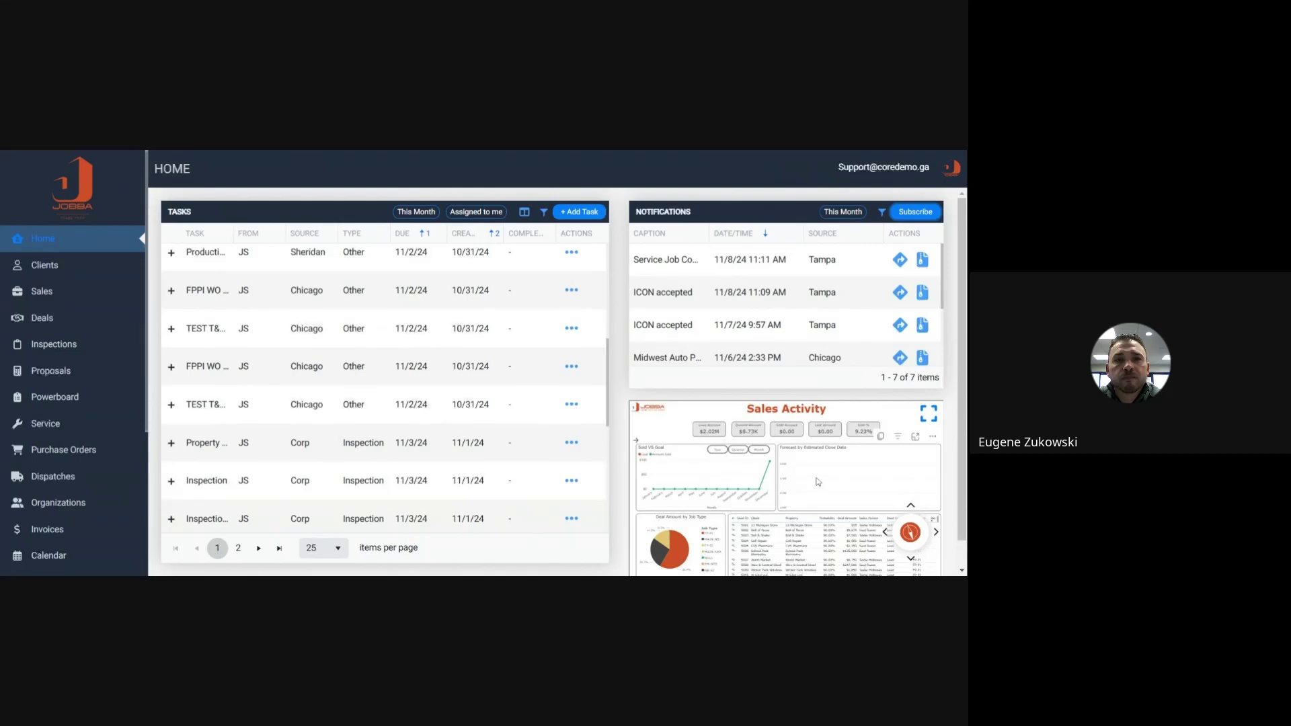
- Open the home page's Sales Activity dashboard as a full report and look over its Deals page
scroll(819, 481, down, 1)
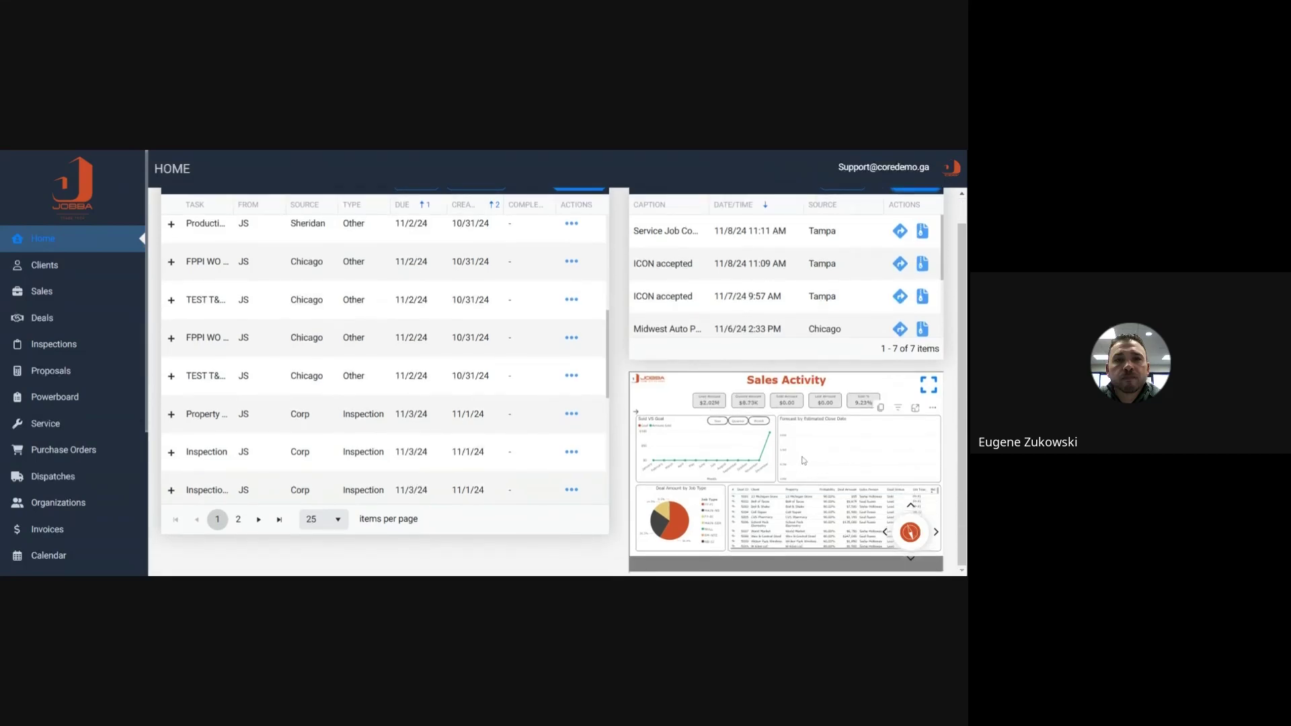
click(929, 385)
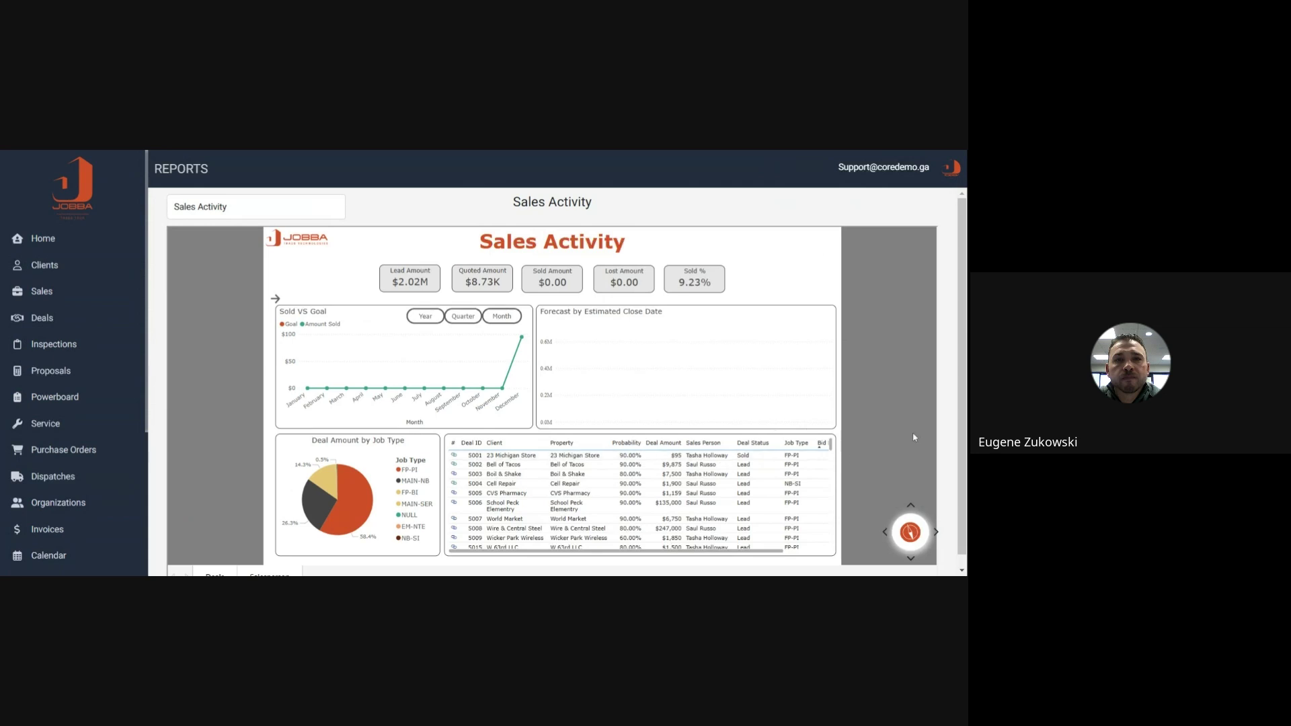
scroll(896, 438, down, 1)
scroll(896, 438, up, 1)
scroll(500, 570, down, 1)
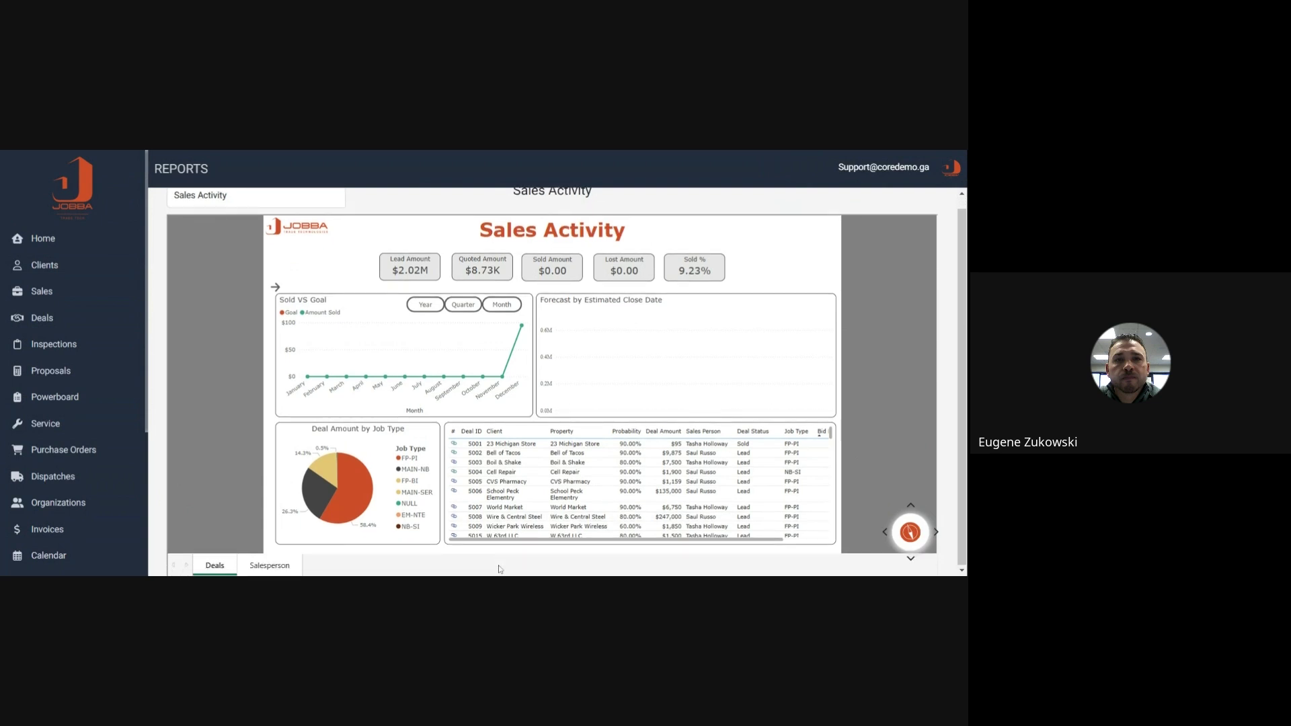
scroll(213, 328, up, 1)
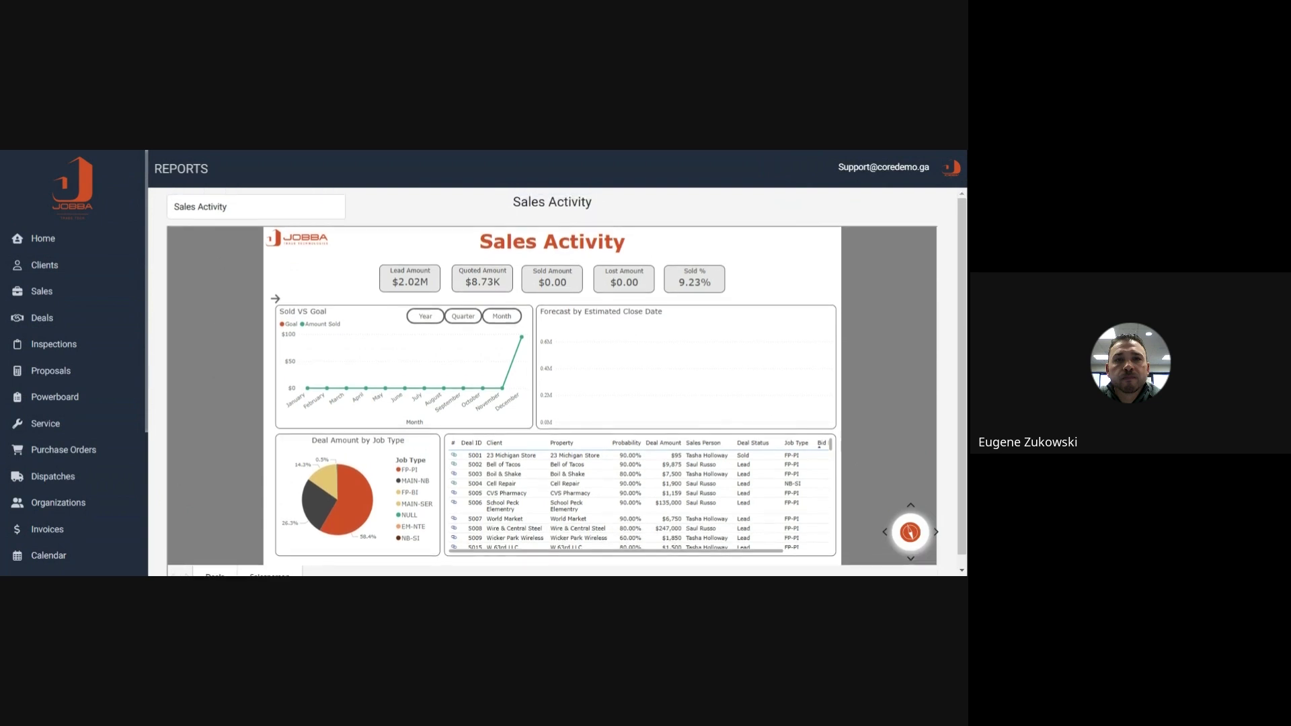
- View the Sales Activity Report, followed by the Marketing Performance report
click(255, 206)
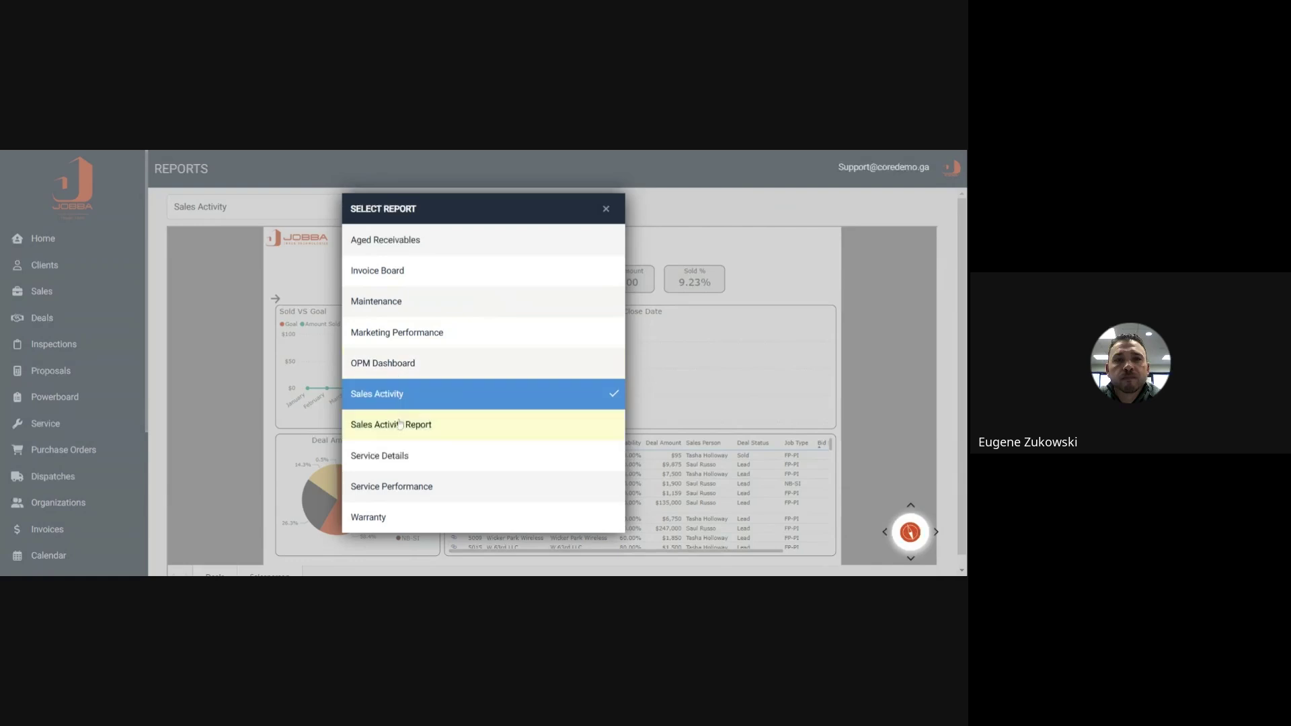
click(437, 424)
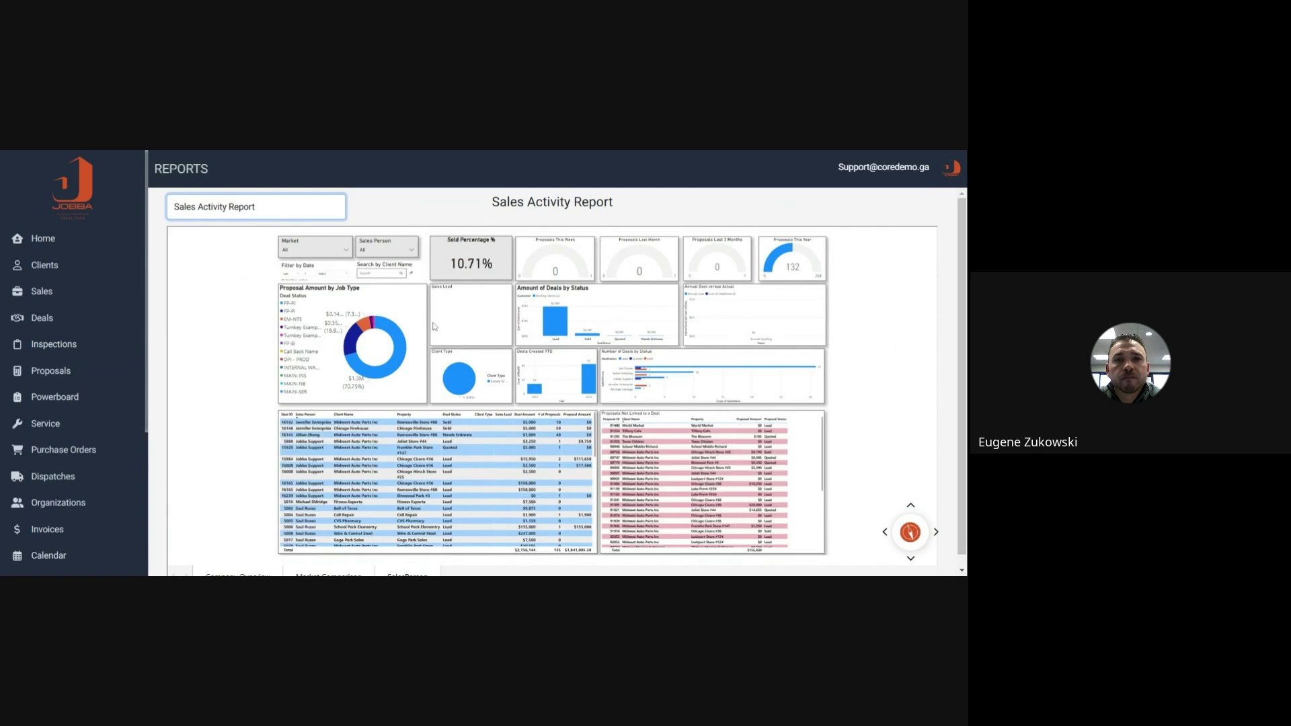
click(283, 207)
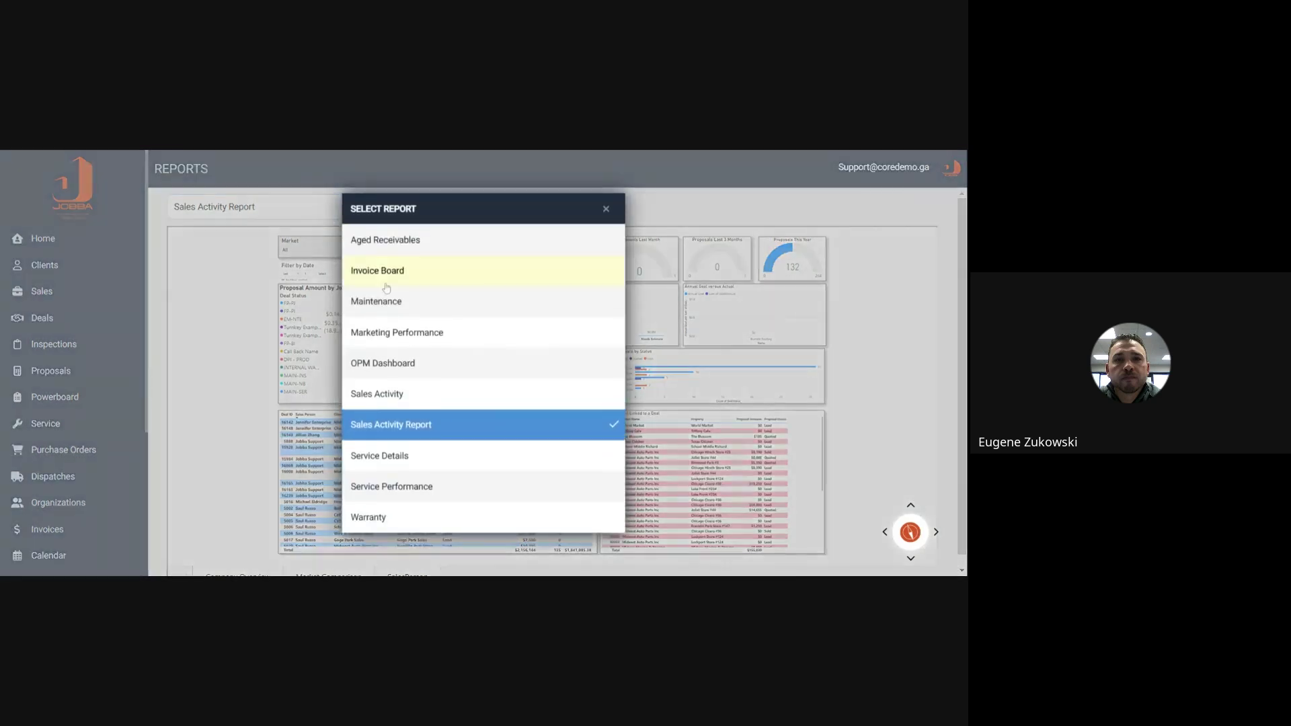
click(382, 334)
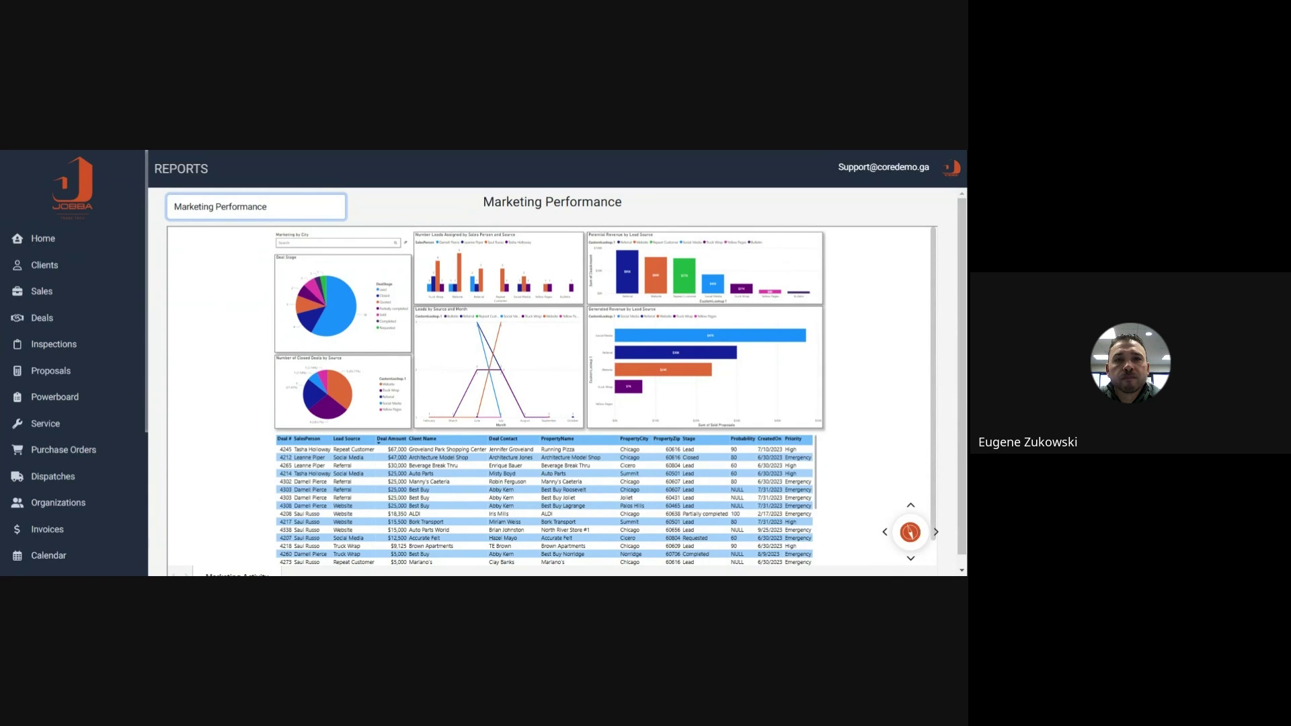
- Switch to the Aged Receivables report and show its Accounts Receivables by Invoices page
click(254, 212)
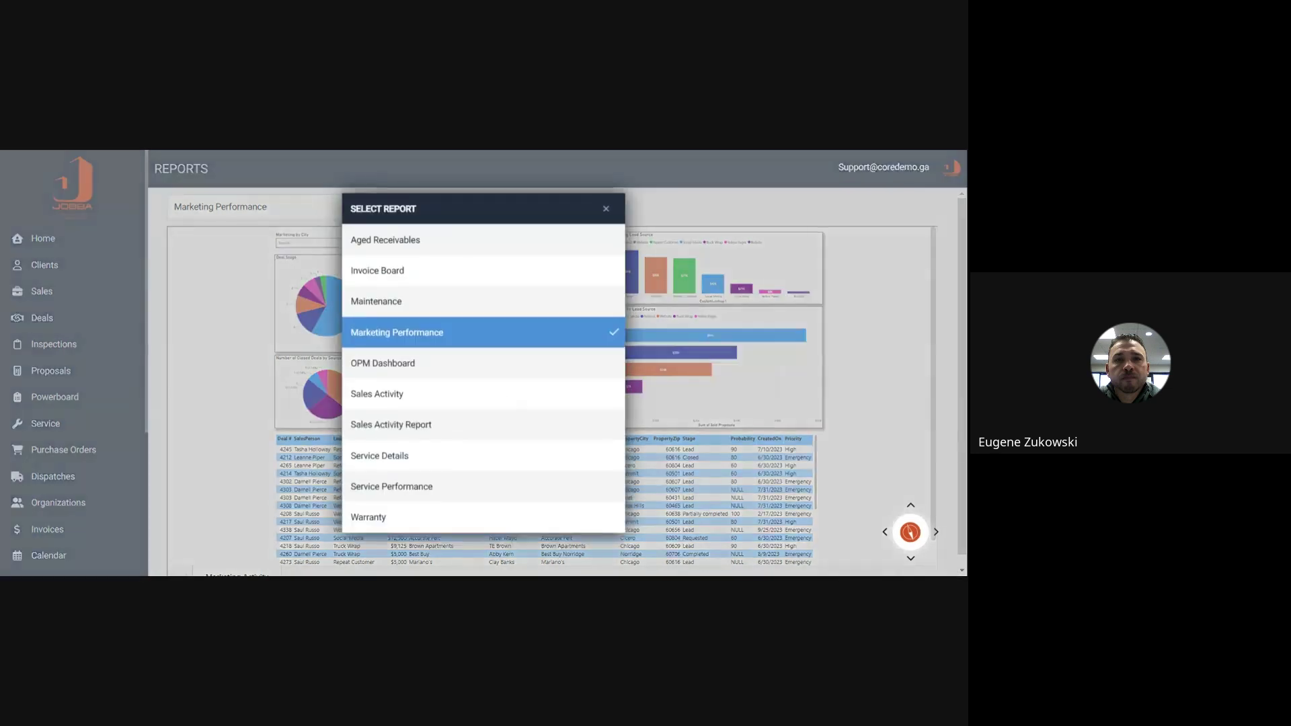
click(385, 246)
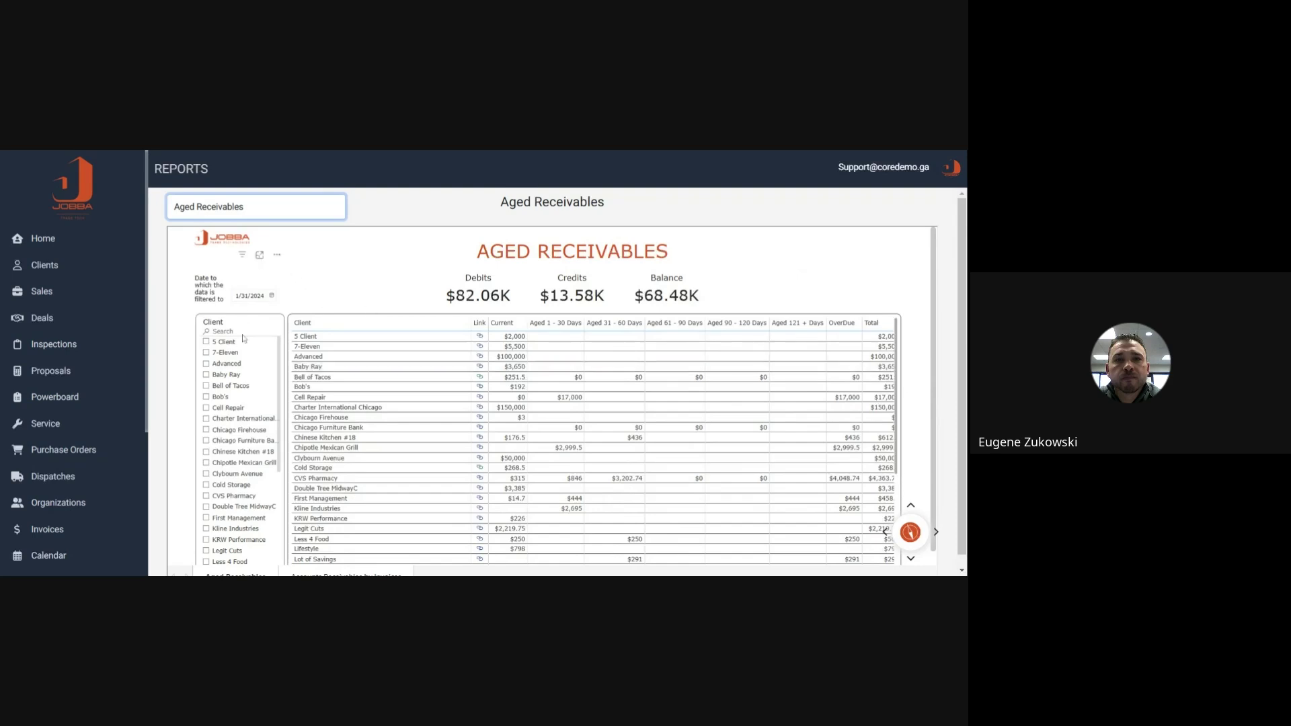
scroll(216, 508, down, 3)
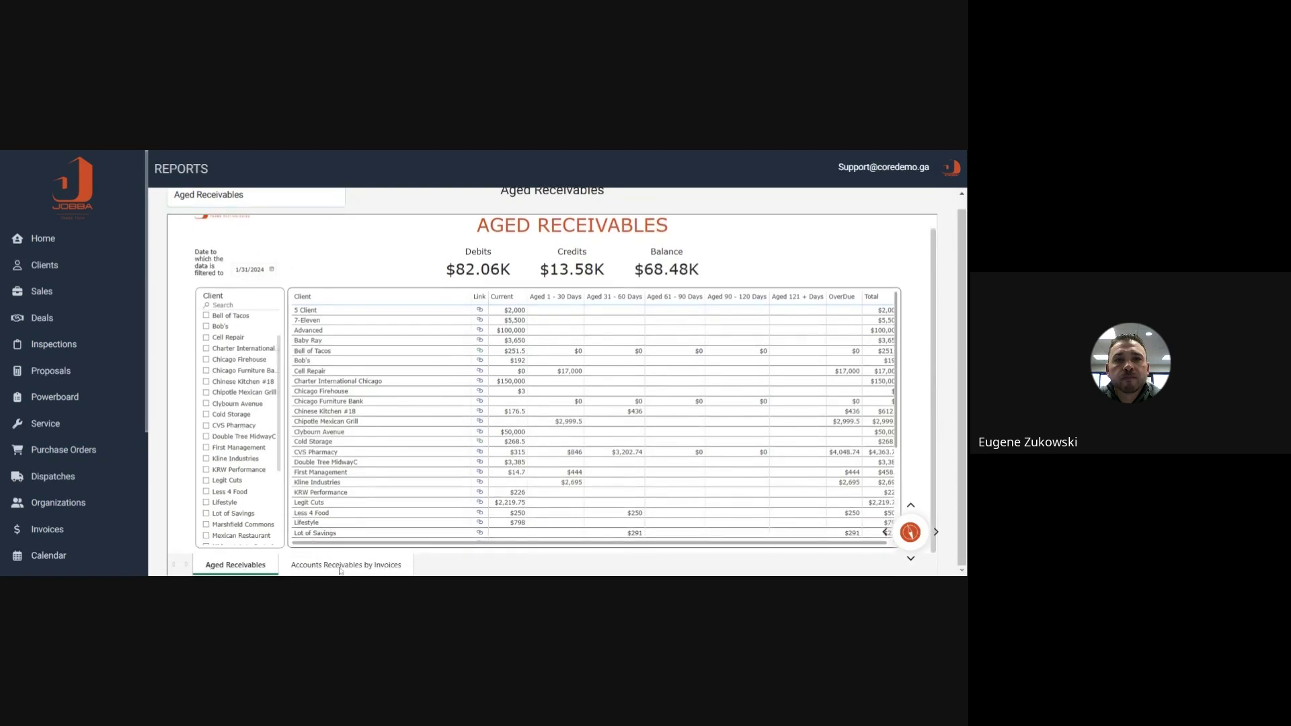
click(345, 565)
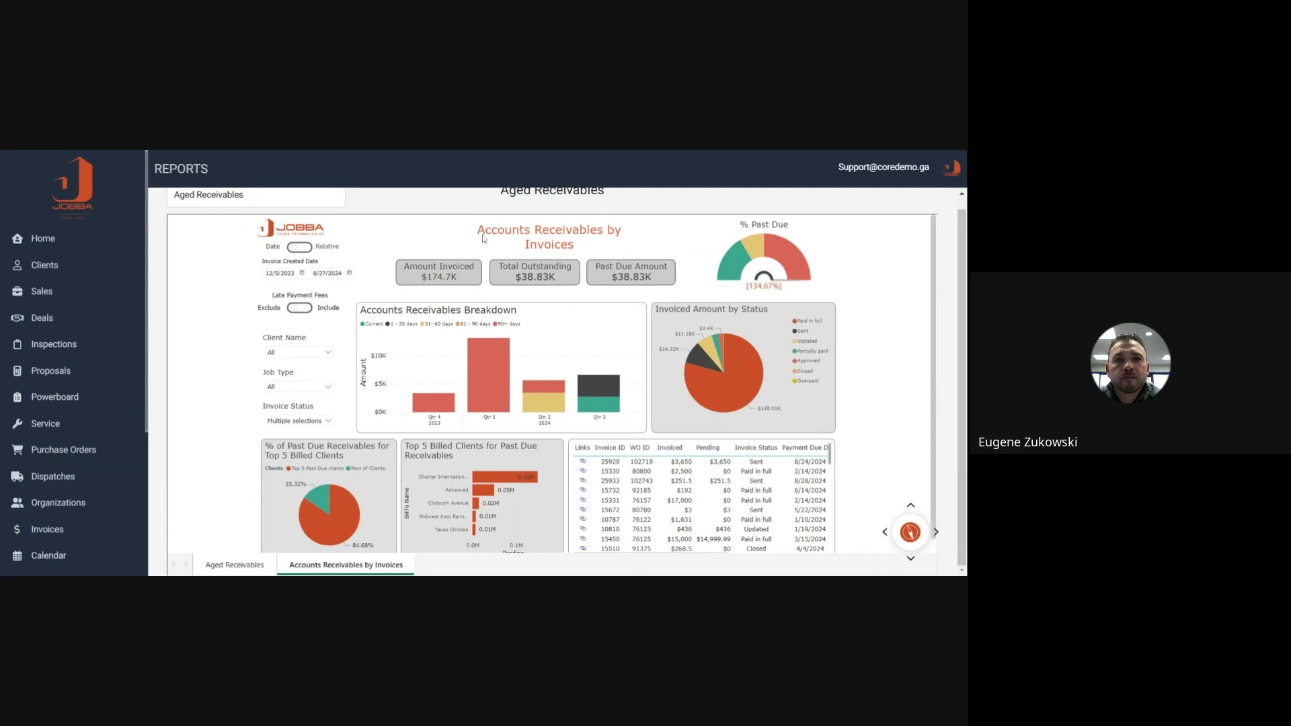
- Switch to the Service Performance report, review the Service Revenue page, and show the Zero Dollar Invoice page
click(256, 196)
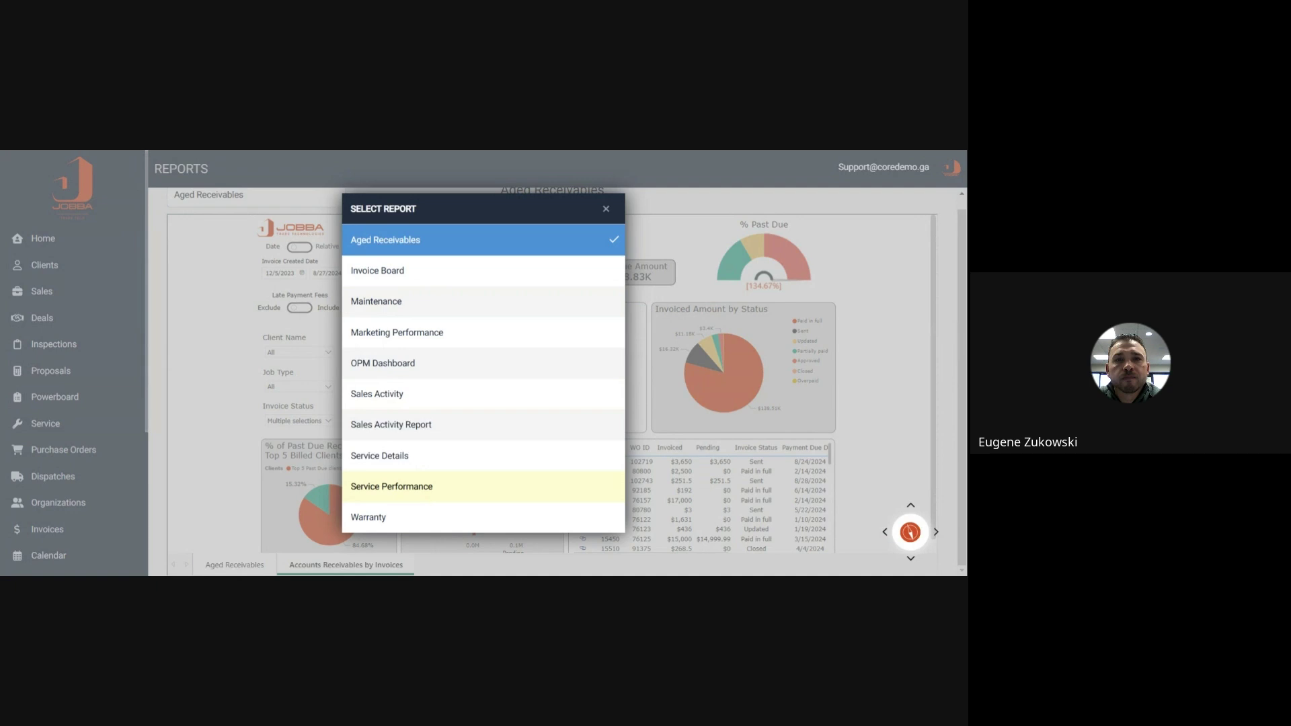
click(425, 494)
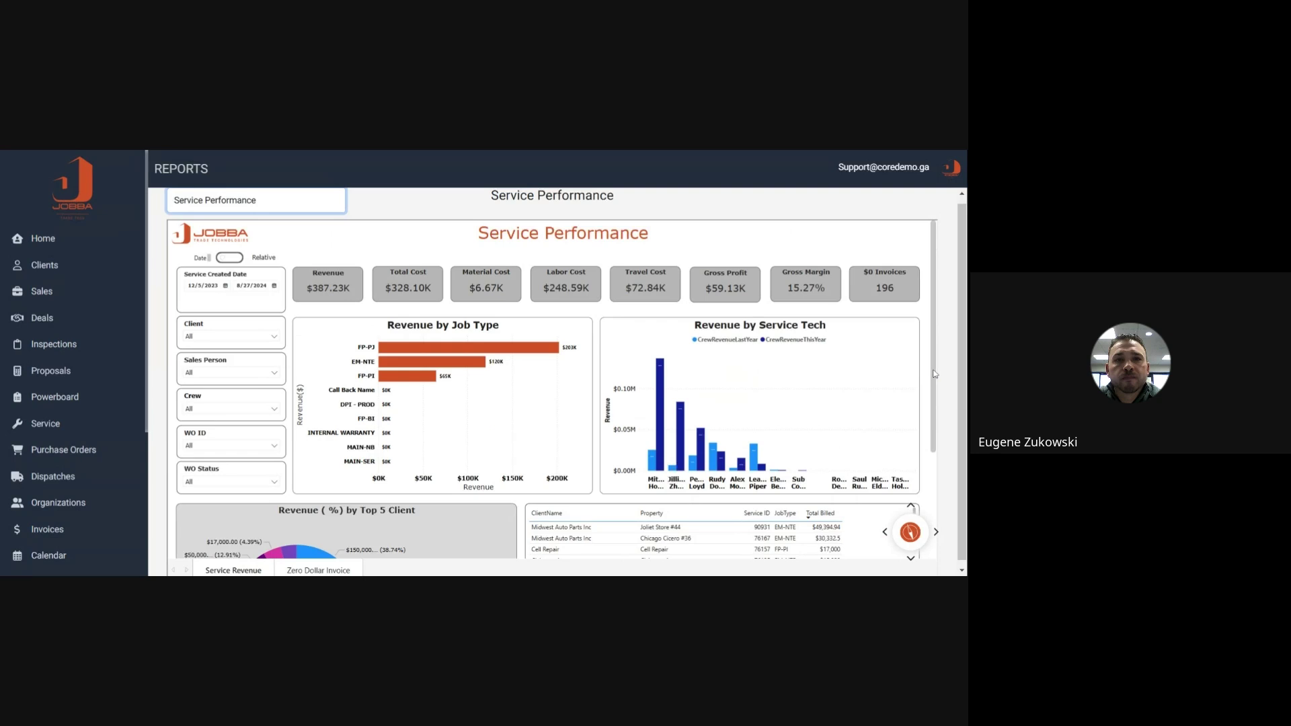
scroll(932, 374, down, 1)
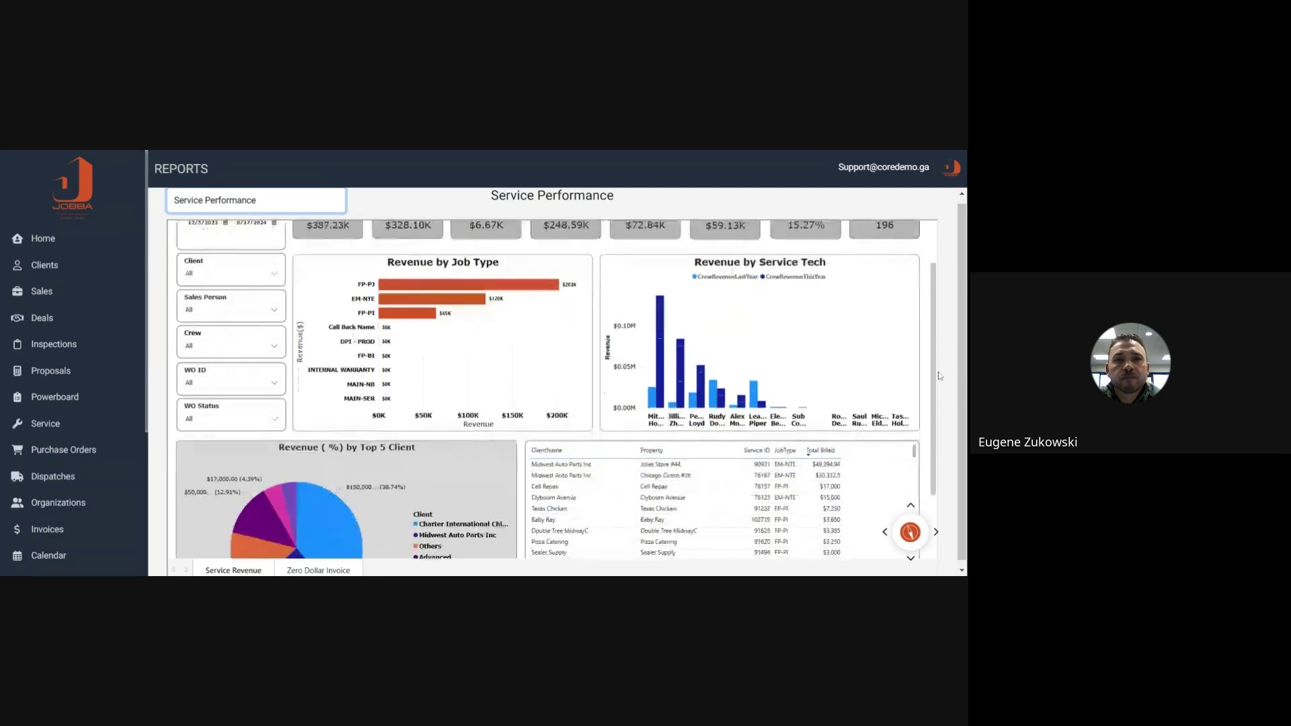
scroll(958, 382, down, 1)
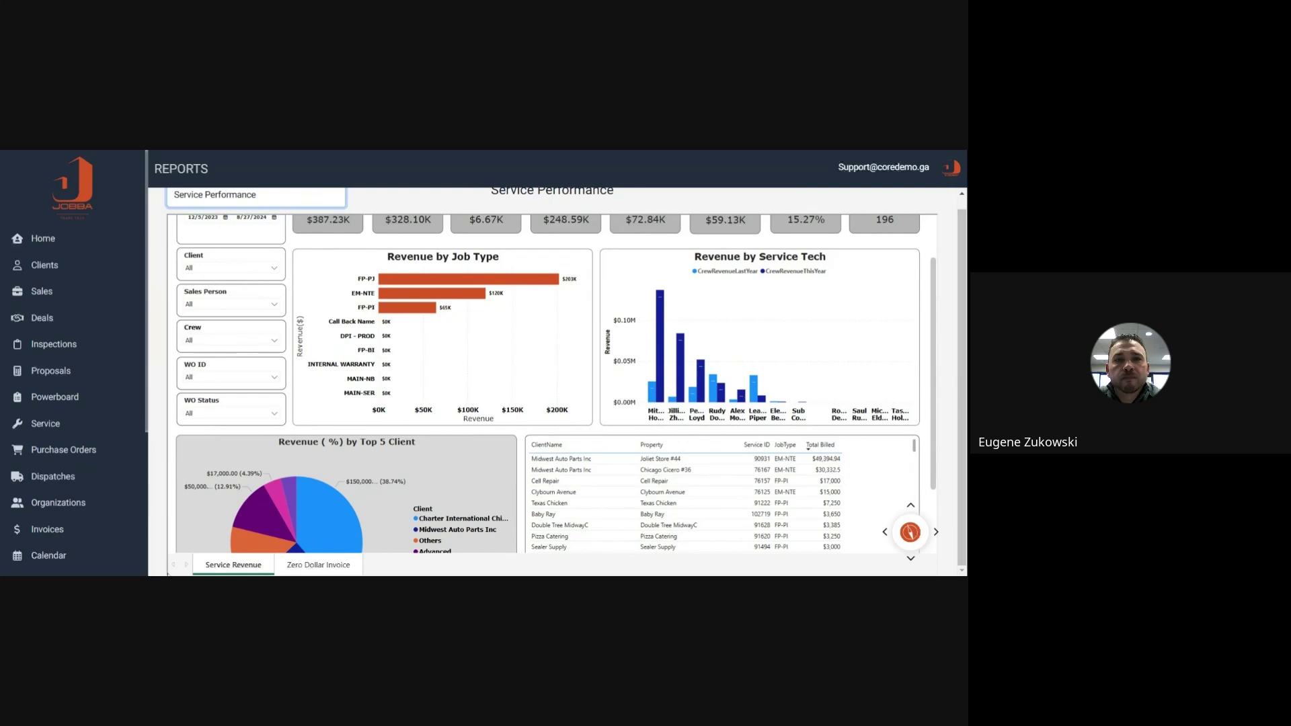
click(290, 566)
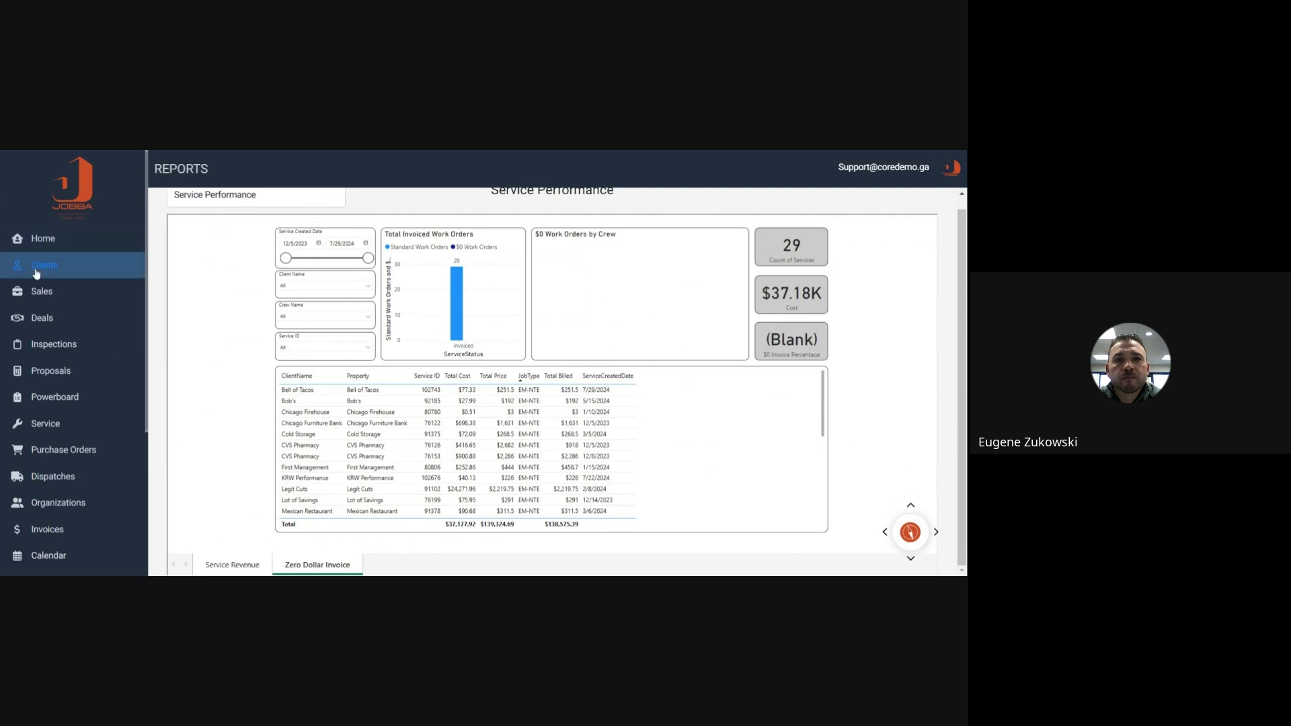
- Search the client list by owner name for "mid" and open the Midwest Auto Parts Inc IL client
click(36, 273)
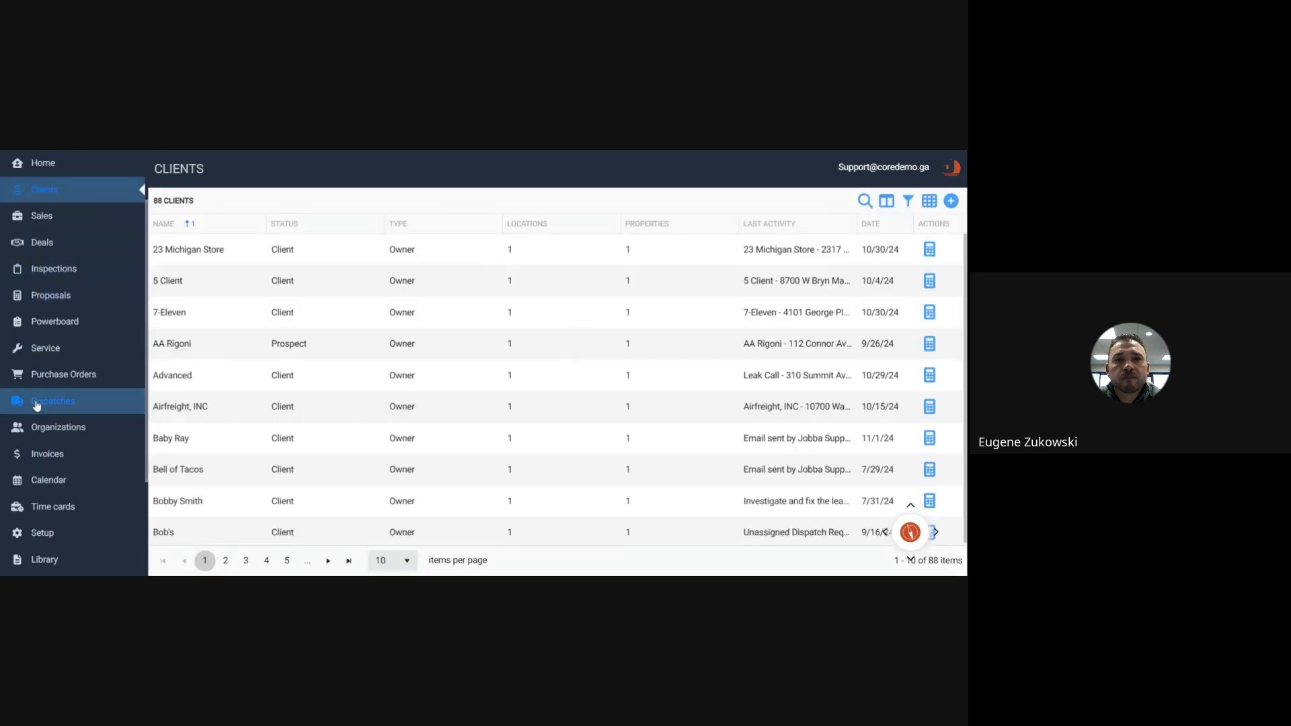
scroll(39, 404, up, 2)
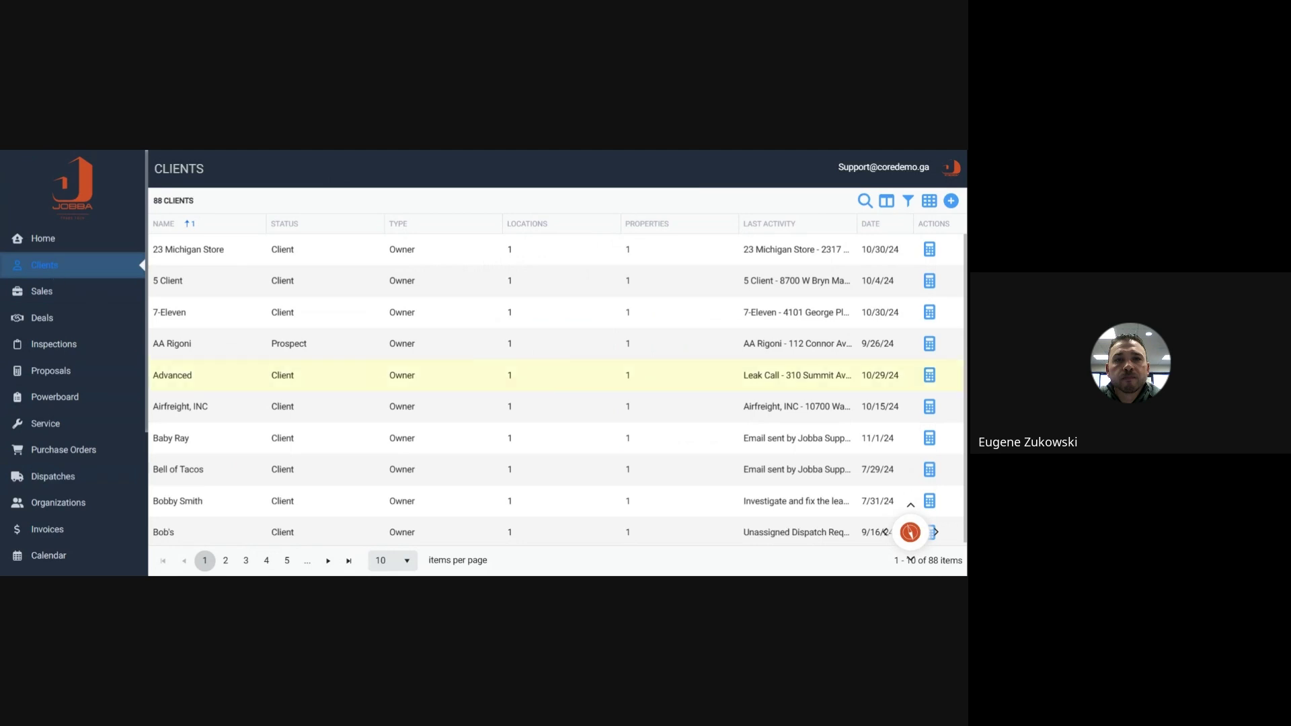
click(866, 201)
text(mid)
key(Return)
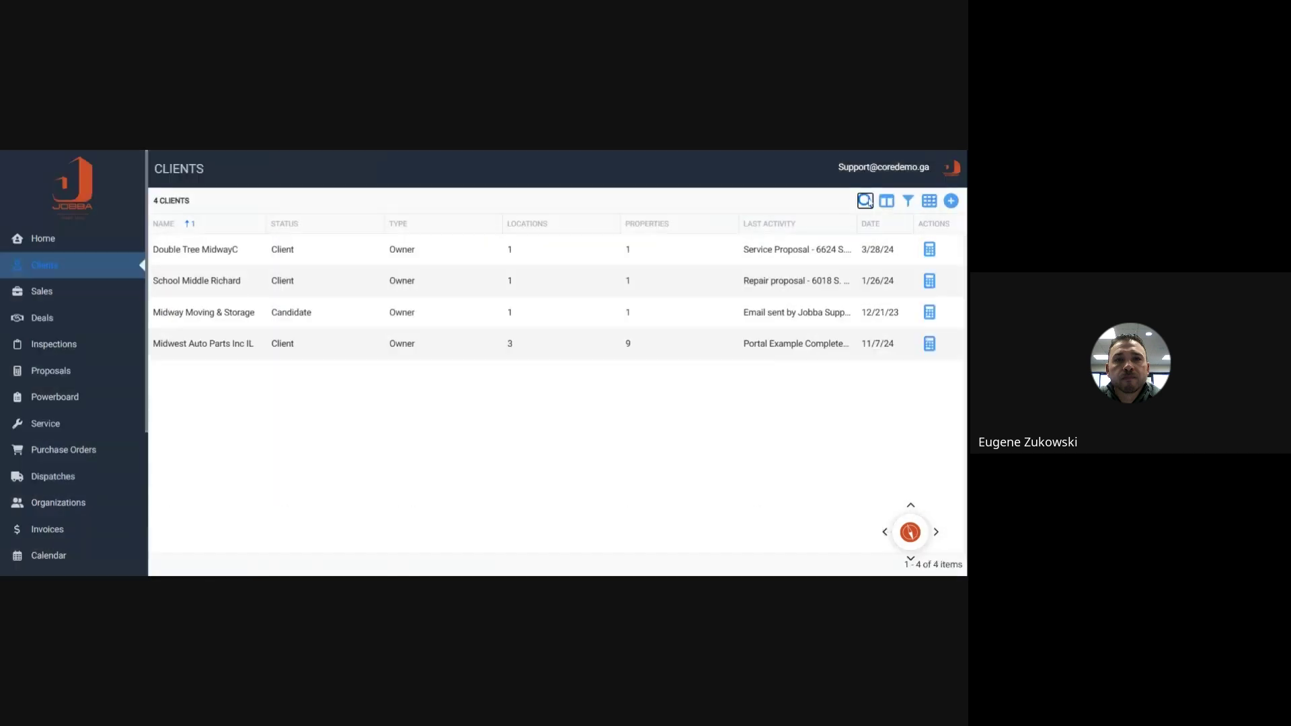
click(238, 361)
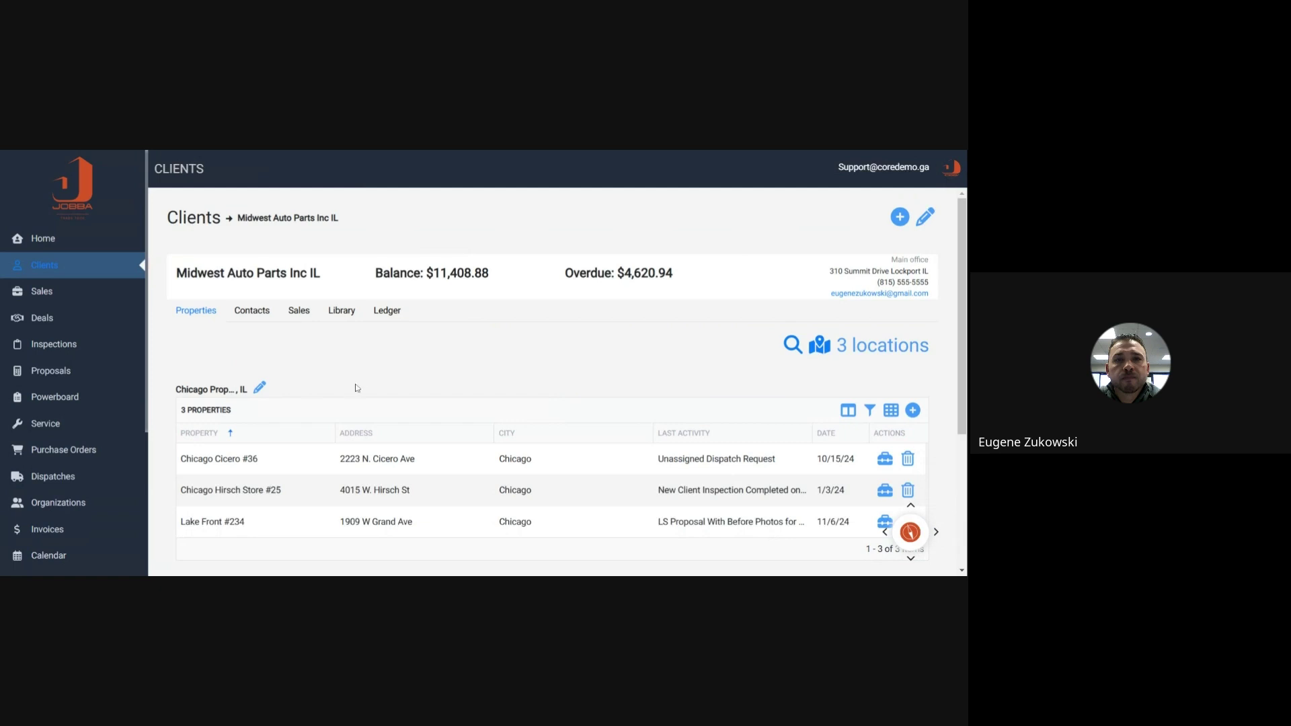
- Look over the client's properties grouped under the Chicago, Cook County and Will County locations
scroll(356, 388, down, 2)
scroll(228, 277, down, 1)
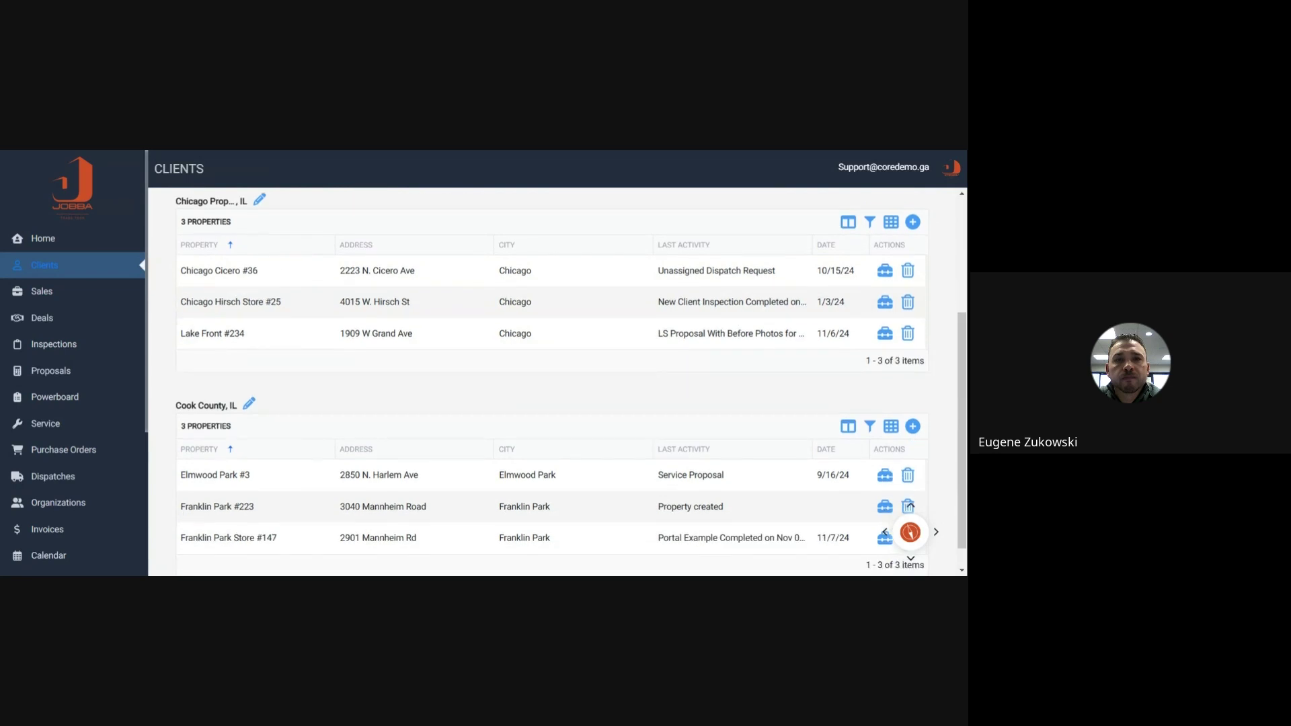
scroll(228, 276, up, 1)
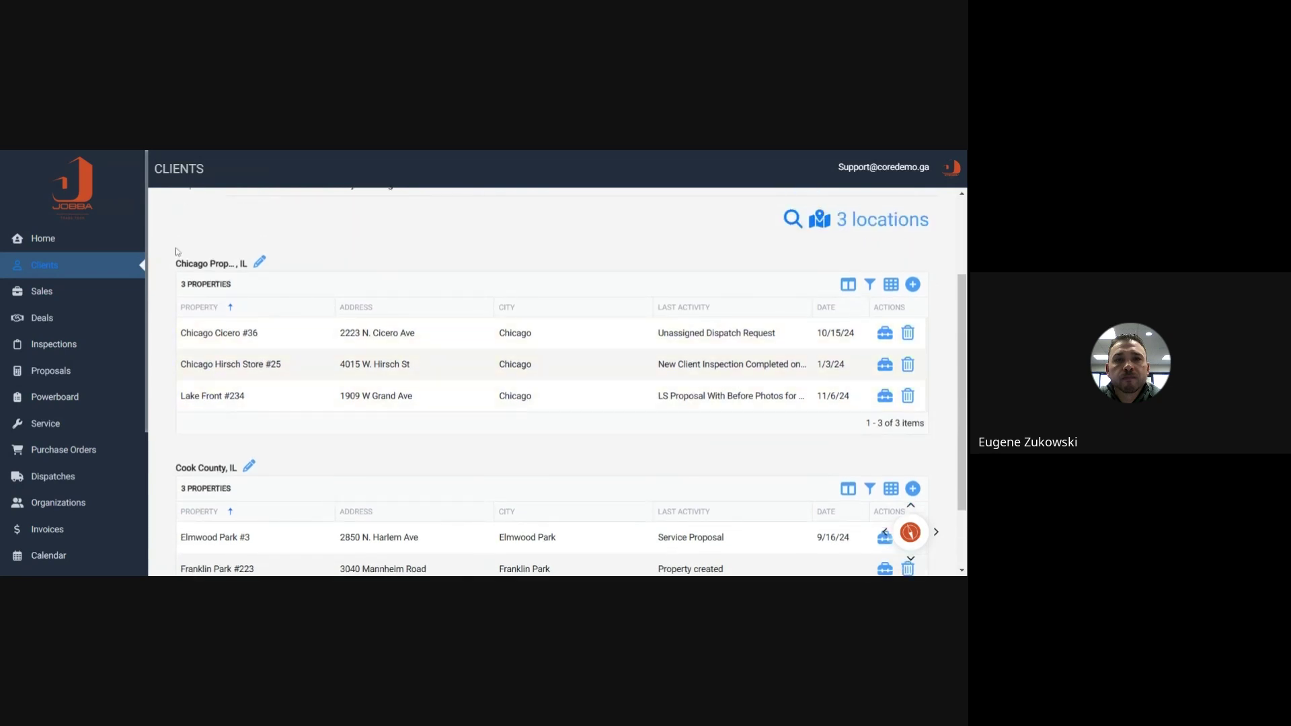
scroll(214, 390, down, 1)
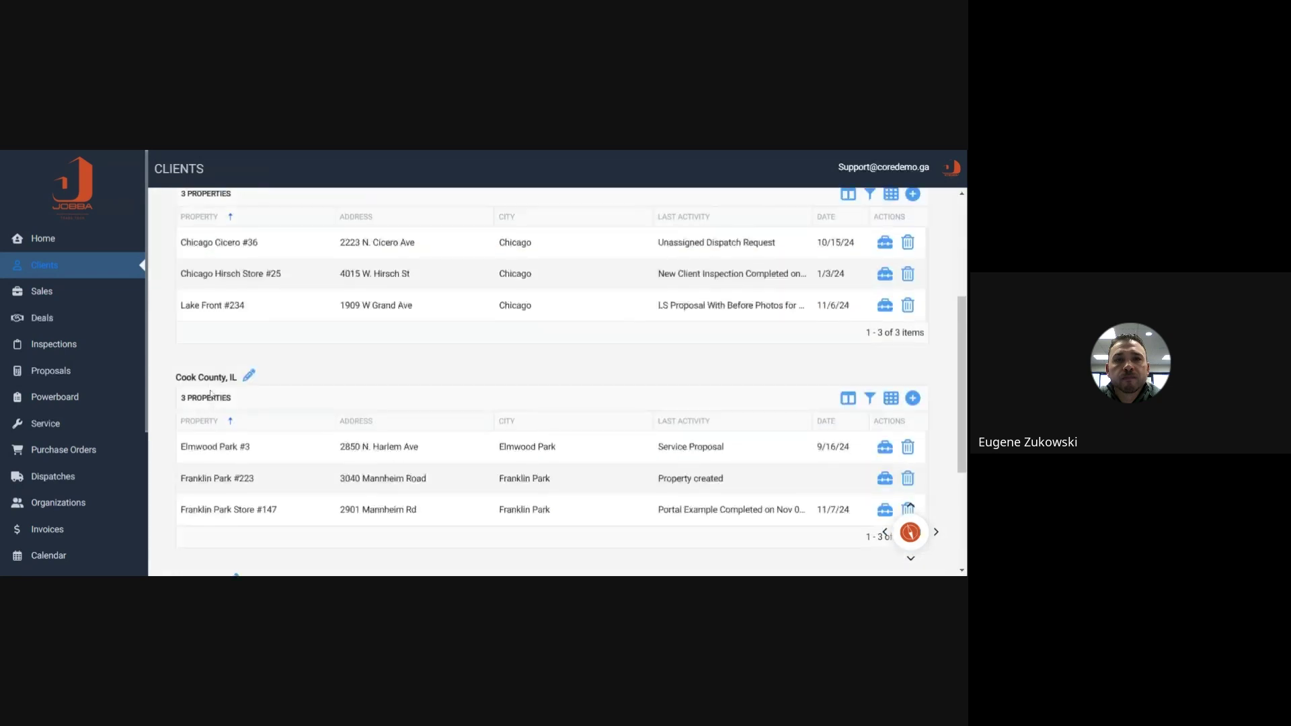
scroll(211, 394, down, 3)
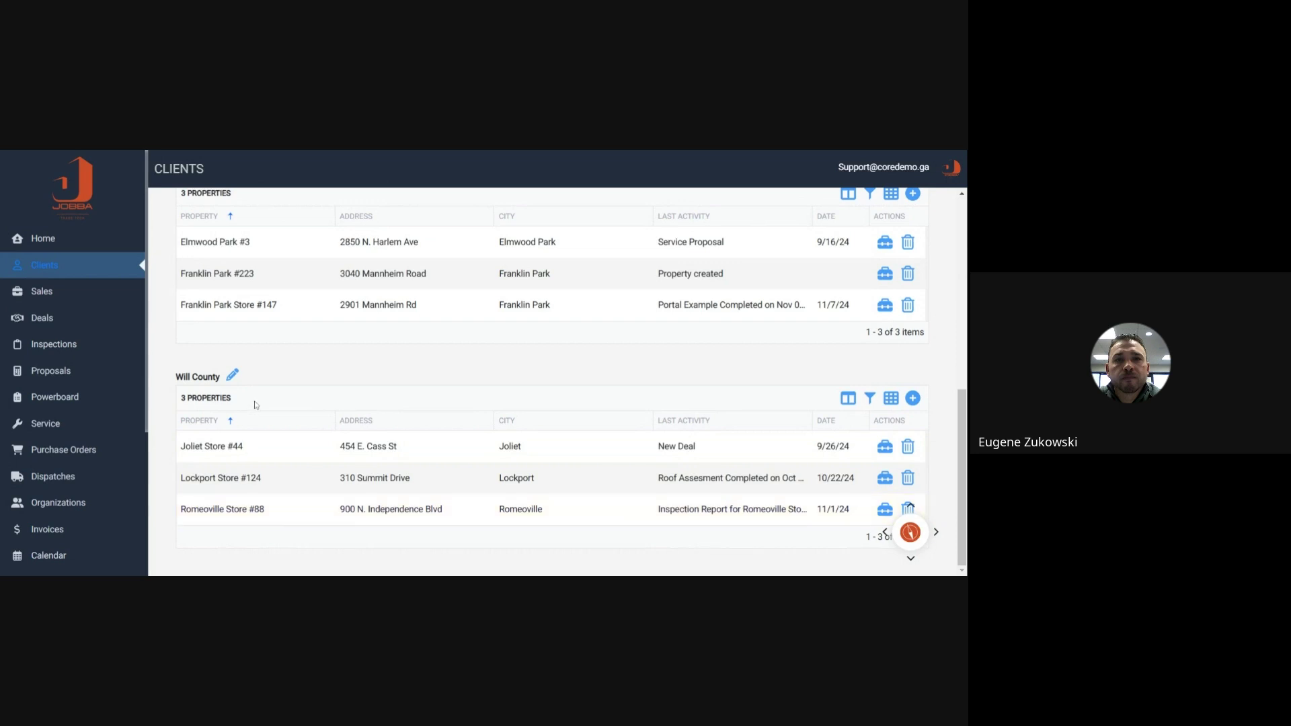
click(327, 476)
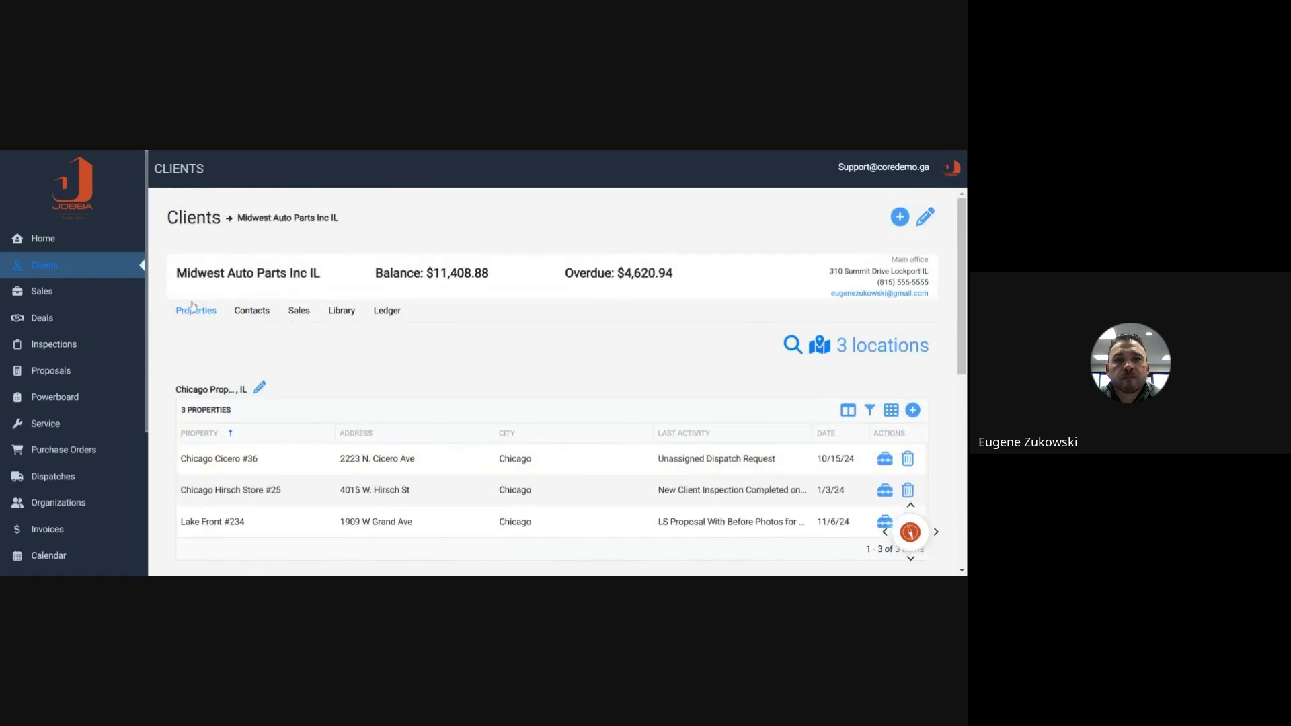
- Return to the client list, search owner names for "cbre", and open CBRE Lockport to review its properties grouped by owner
click(186, 221)
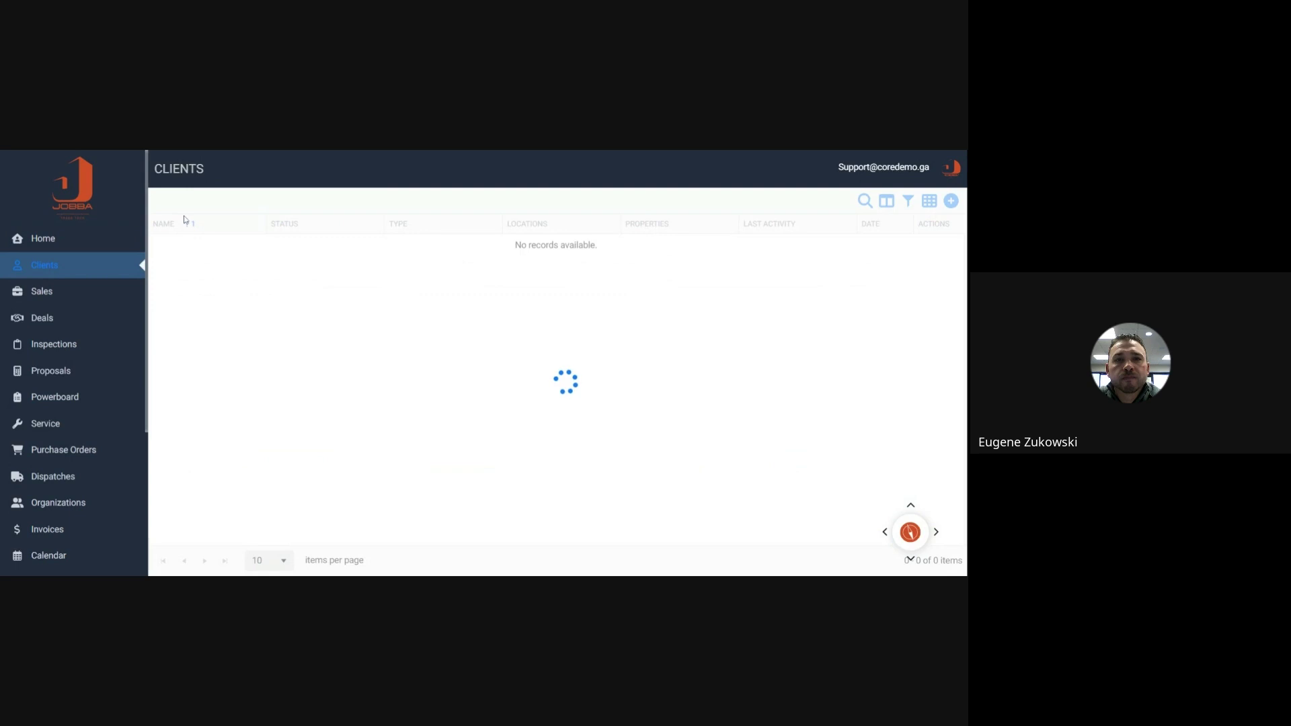
click(867, 202)
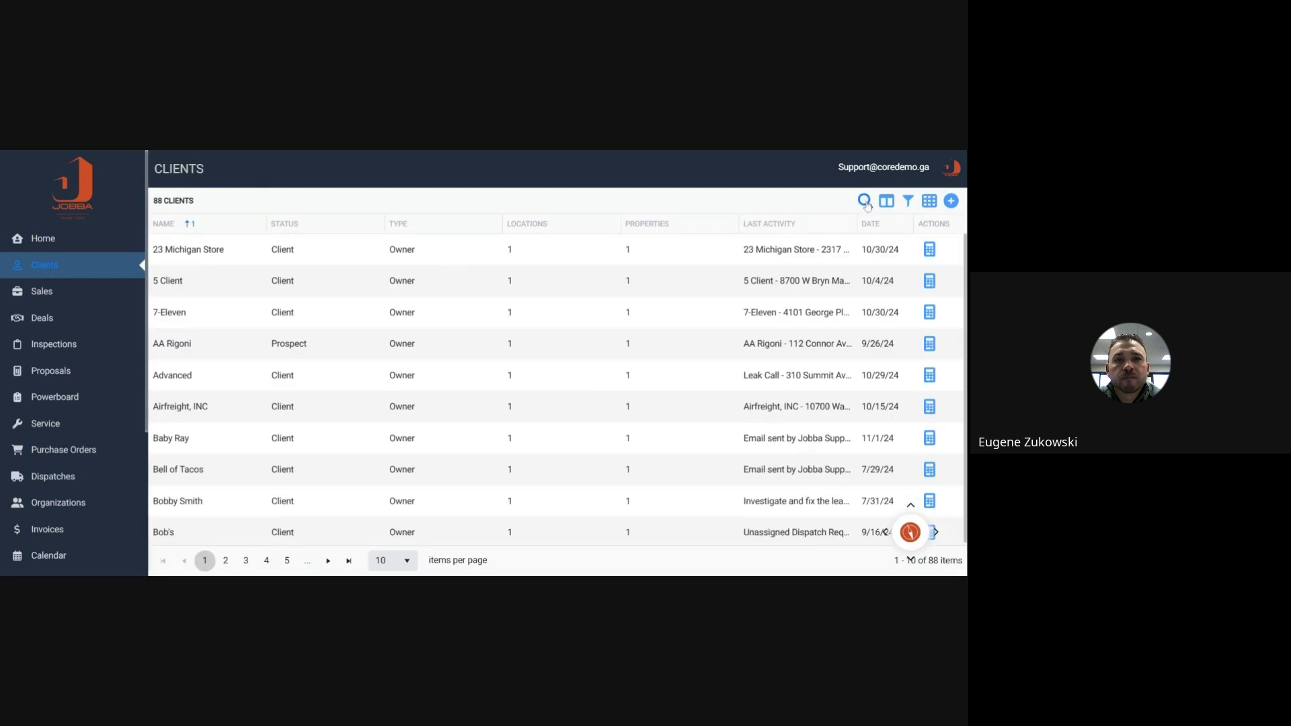
text(cbre)
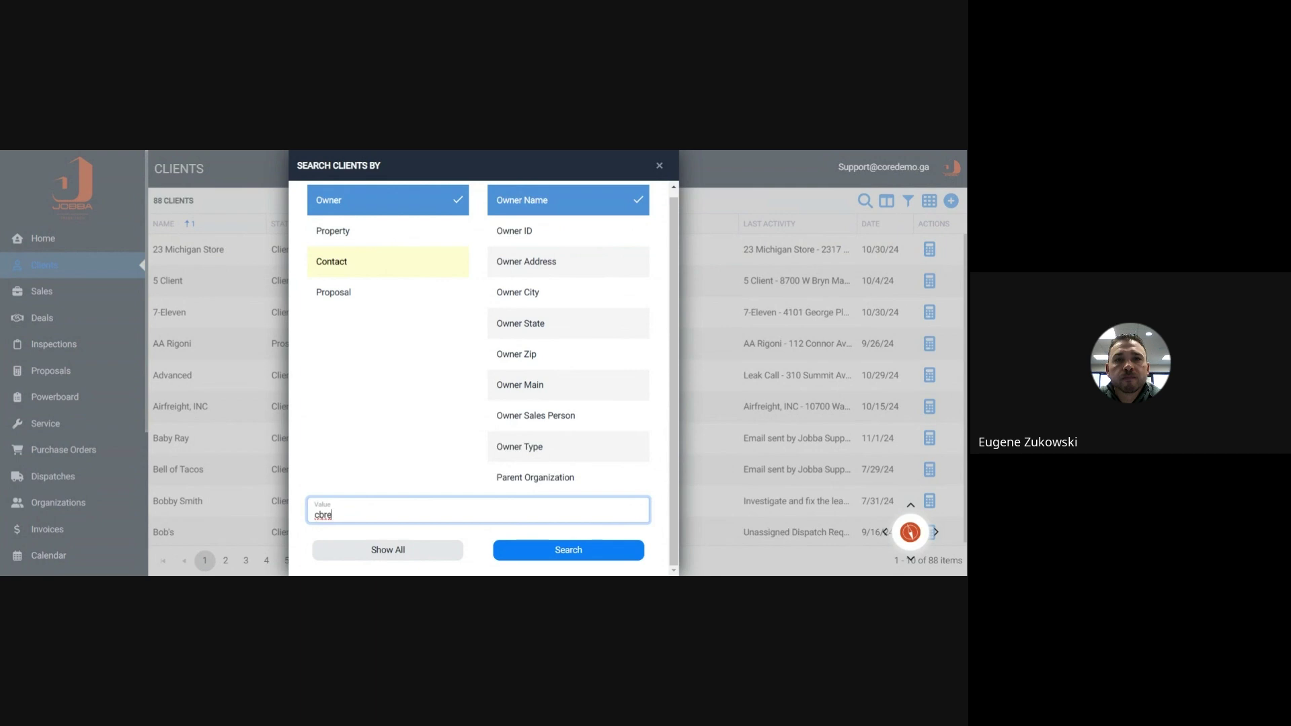
key(Return)
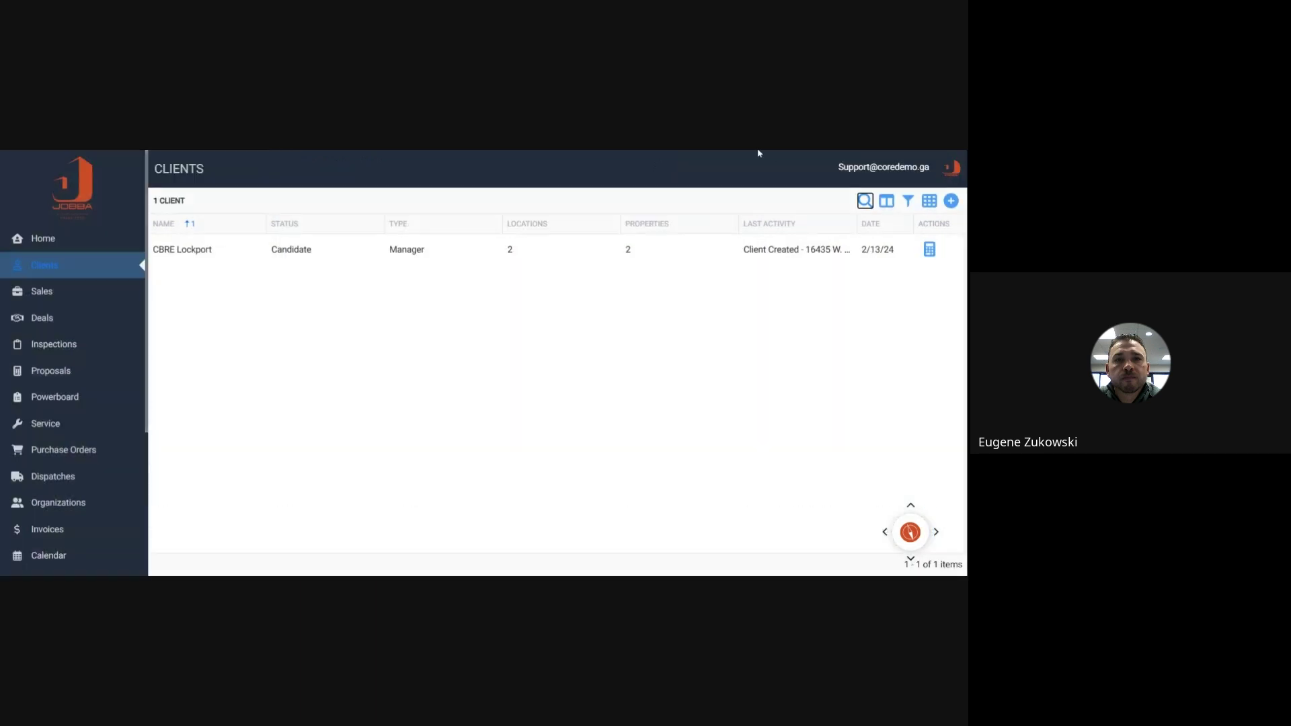
click(212, 256)
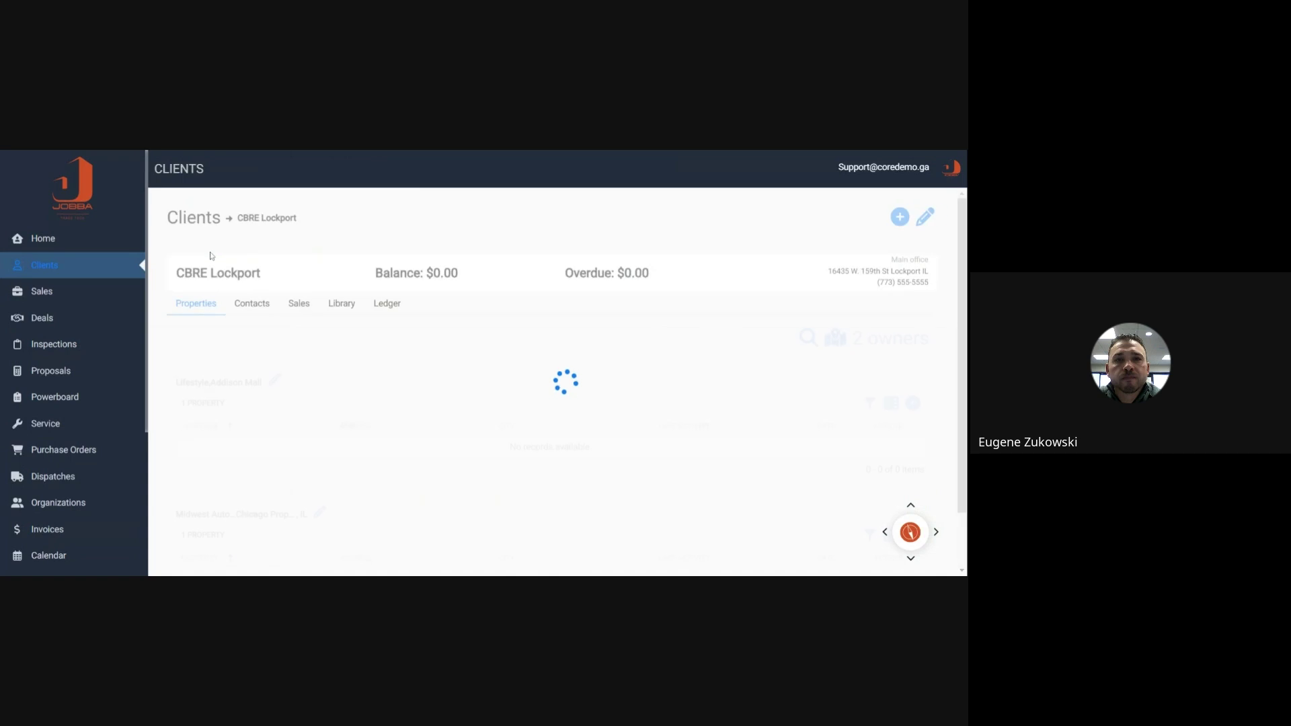
scroll(215, 408, down, 2)
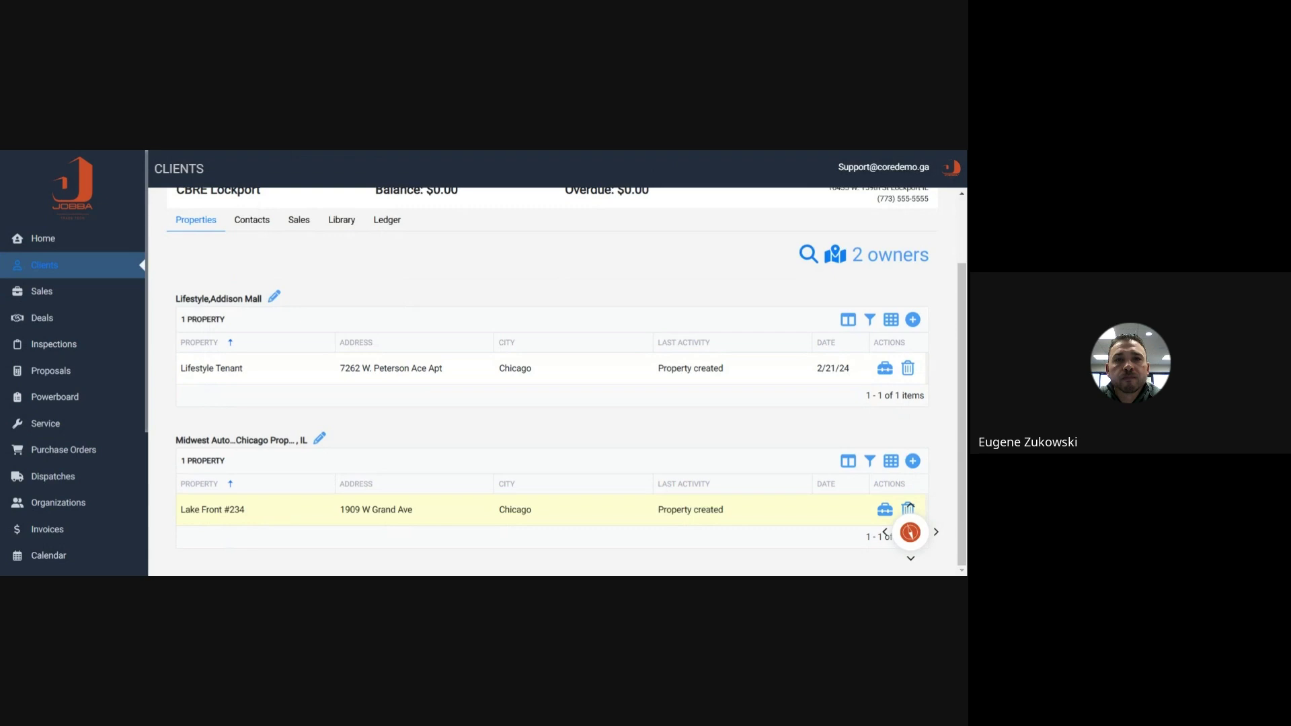
scroll(187, 248, up, 2)
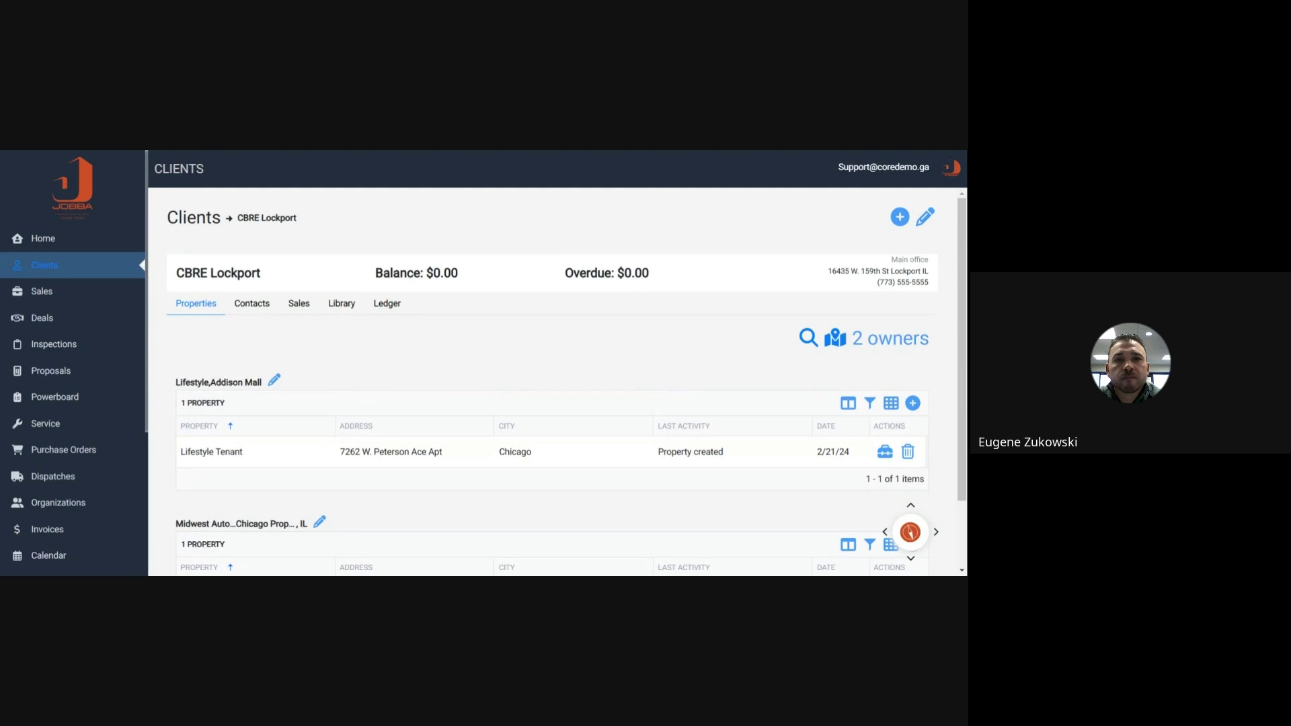
- Go back to the client list, search for "Mid", and reopen Midwest Auto Parts Inc IL
click(189, 219)
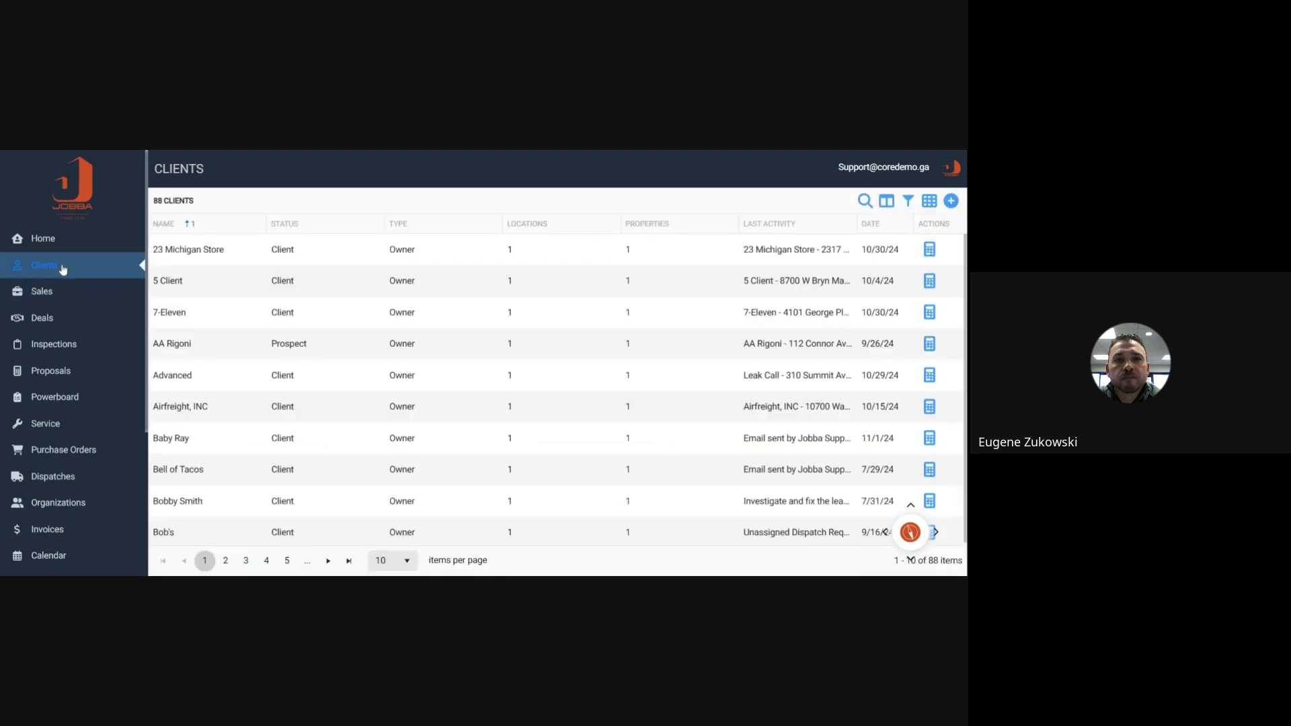
click(865, 200)
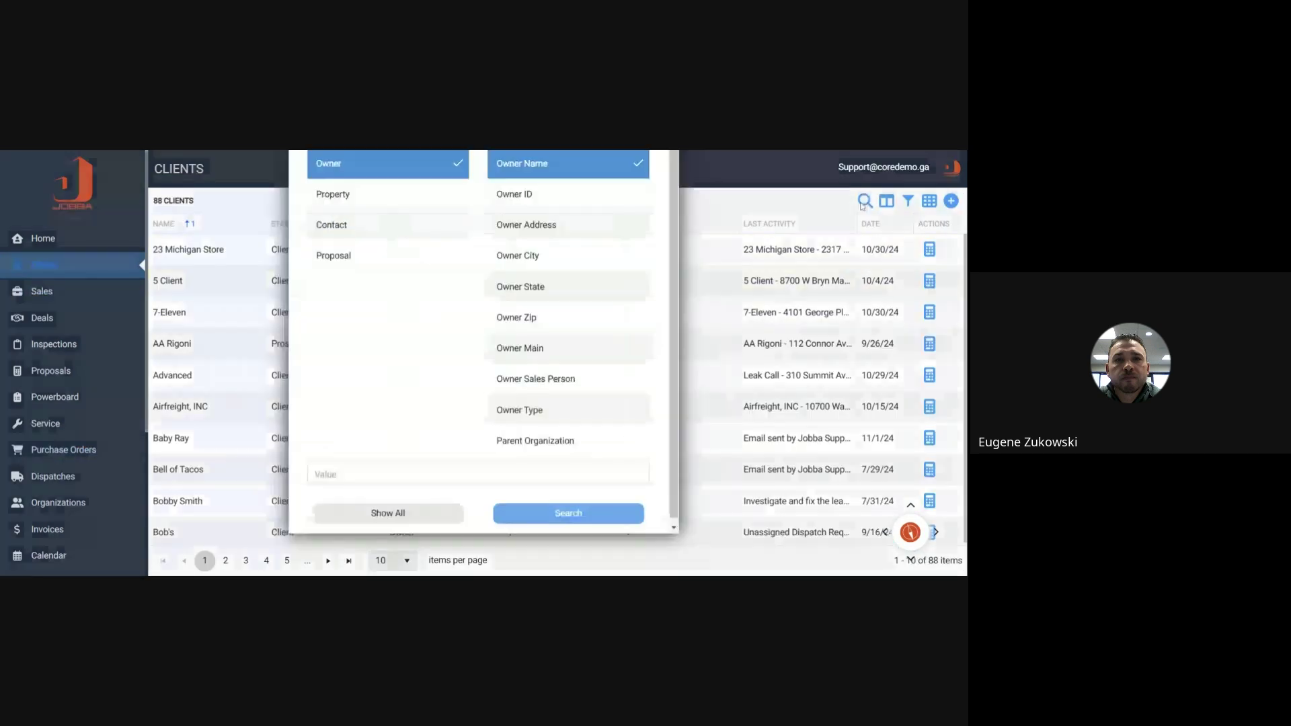
text(Mid)
key(Return)
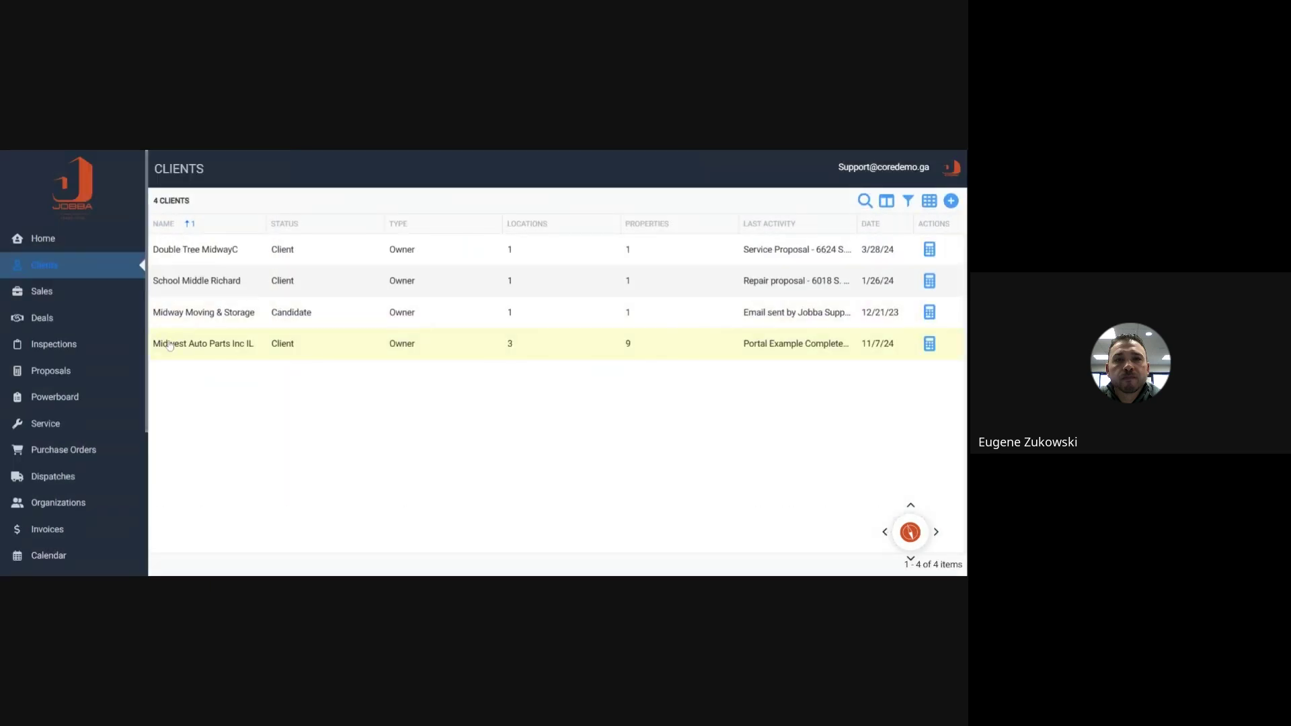
click(188, 343)
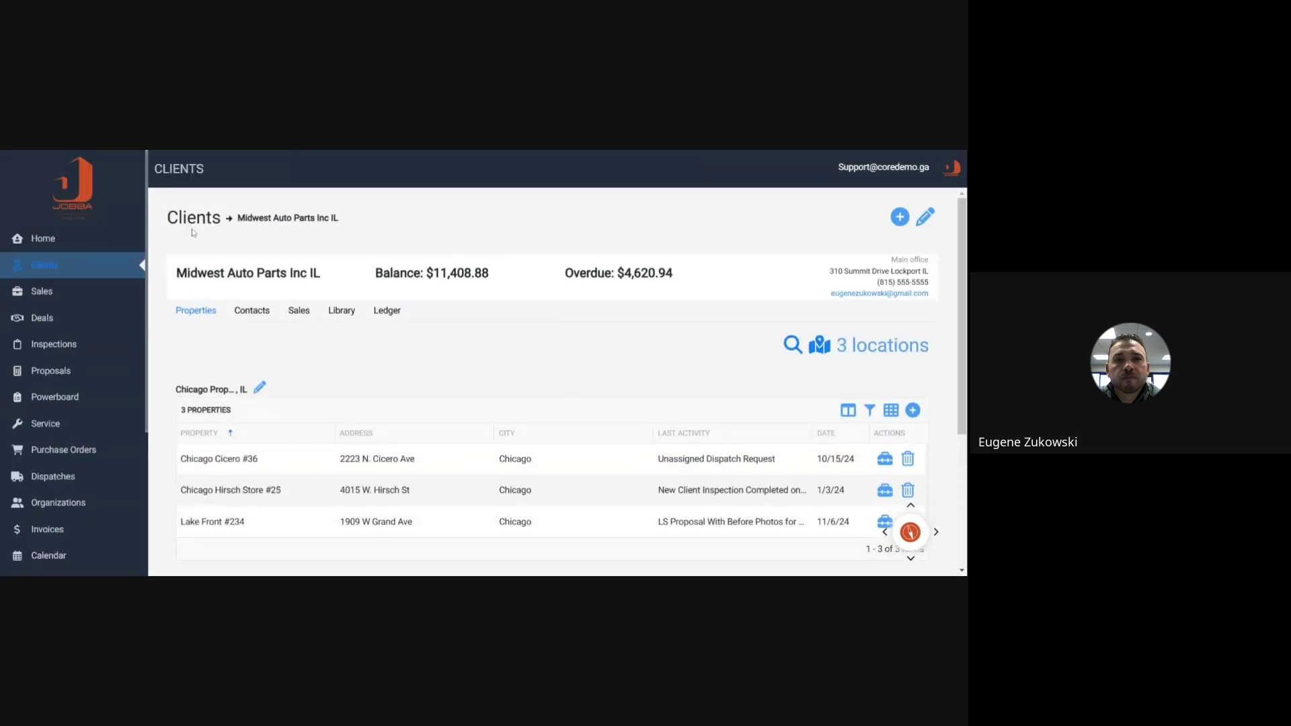
- Open the Franklin Park Store #147 property under the Cook County, IL location
scroll(67, 477, down, 3)
scroll(232, 521, down, 3)
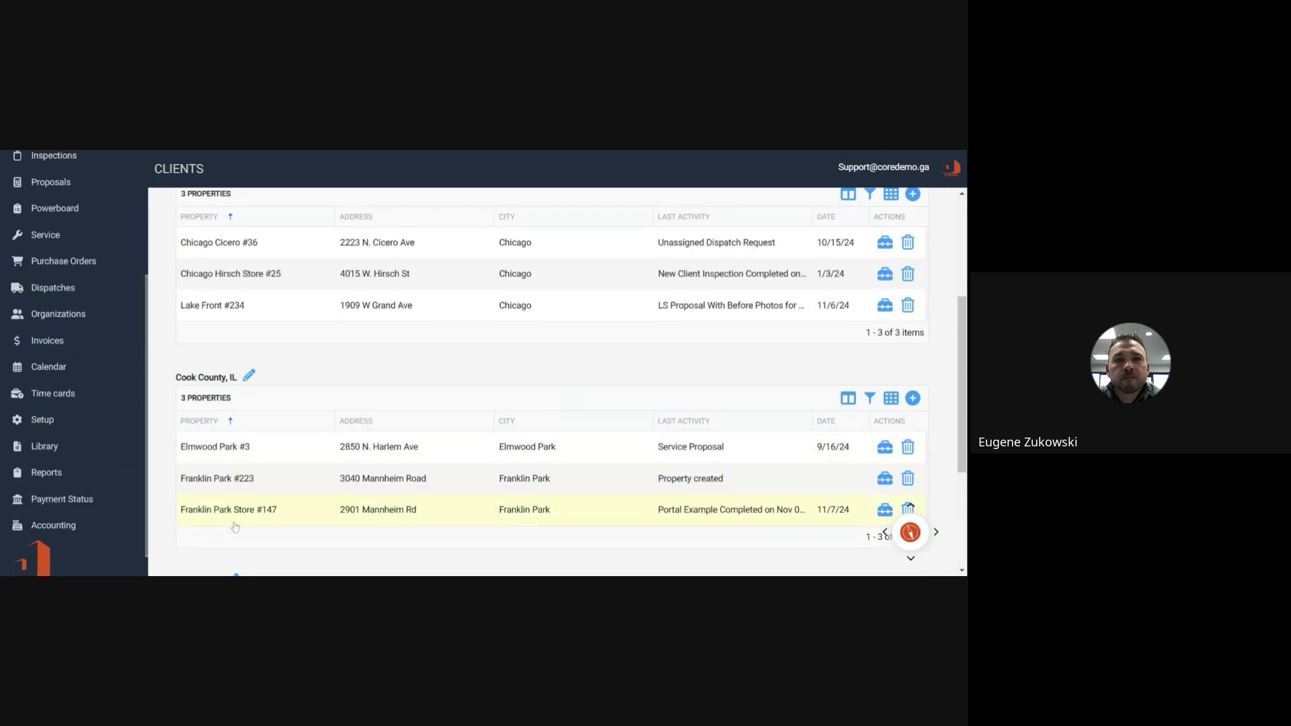
click(235, 517)
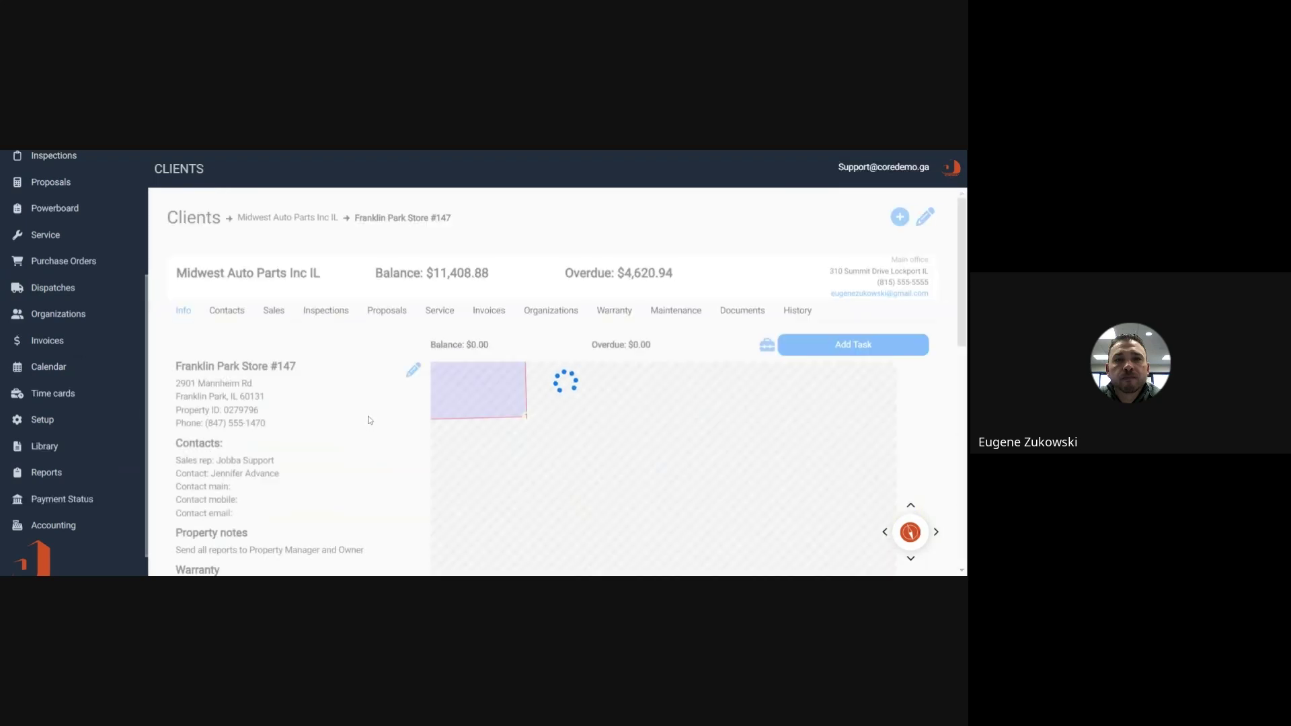
- Highlight the client's balance and overdue amounts in the property page header, individually and together
scroll(369, 410, down, 1)
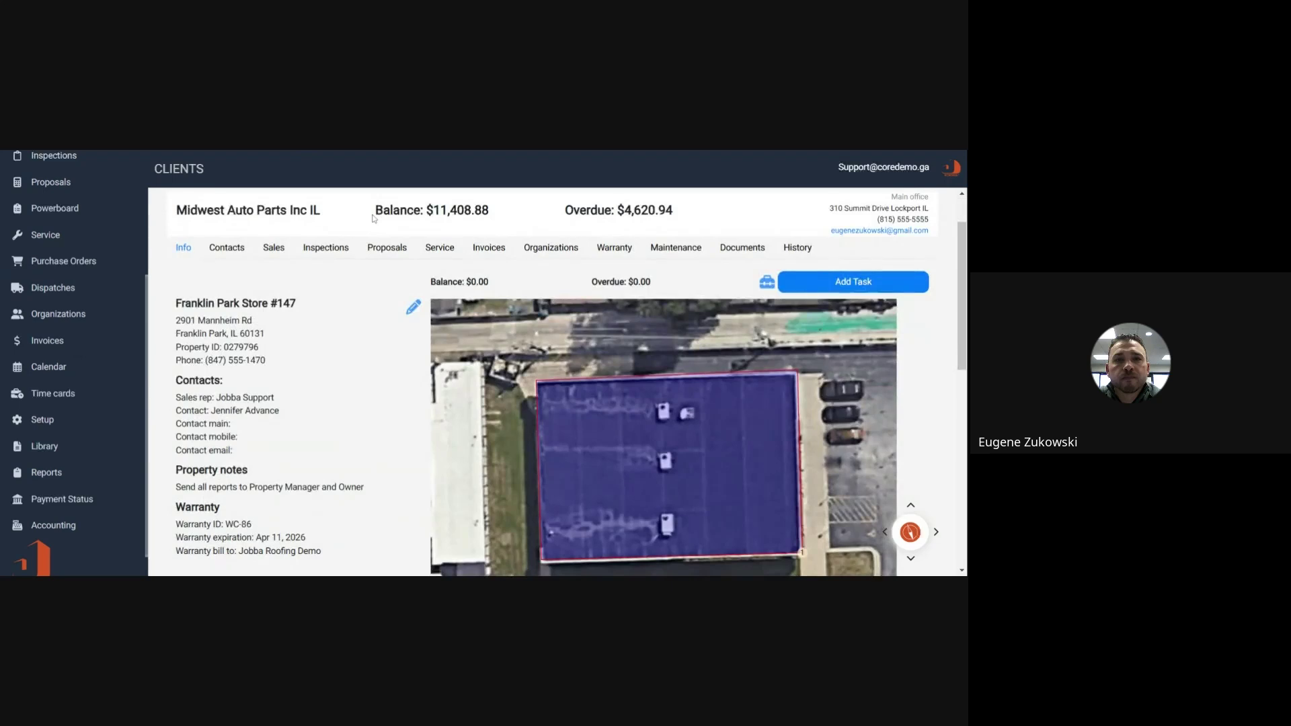
drag(374, 218, 490, 213)
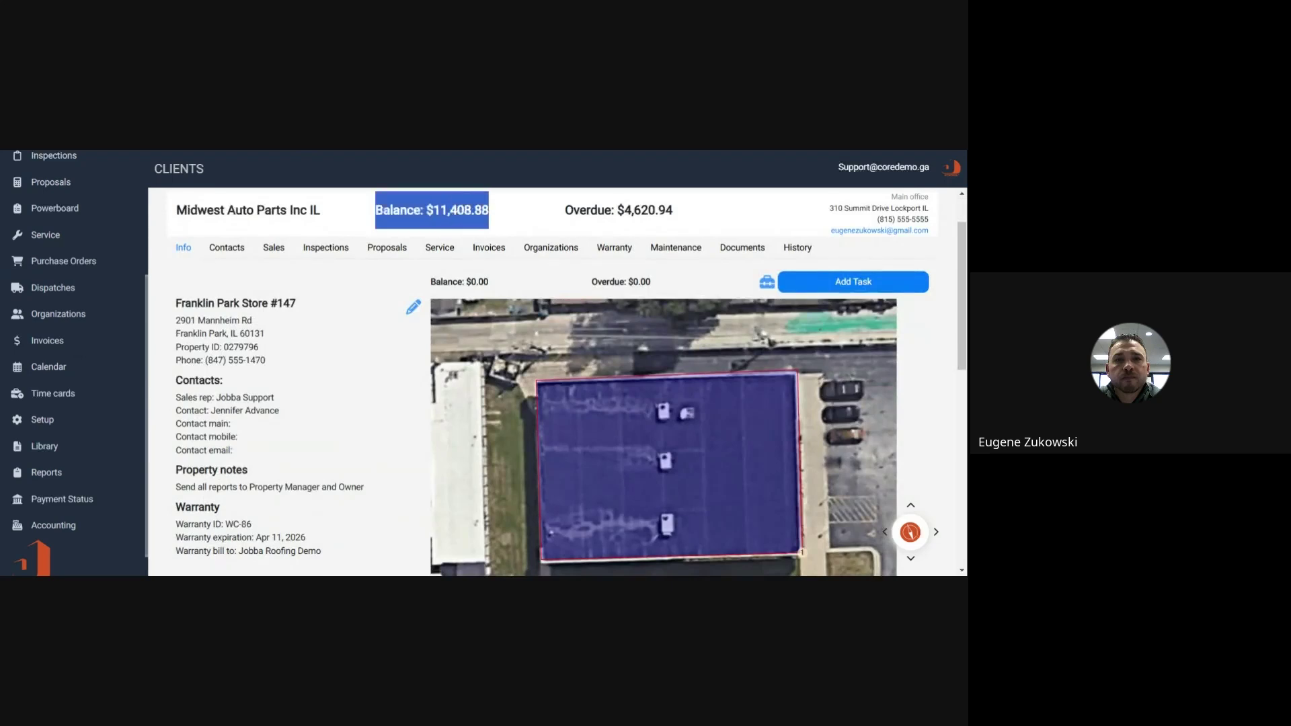
click(477, 222)
drag(571, 221, 693, 215)
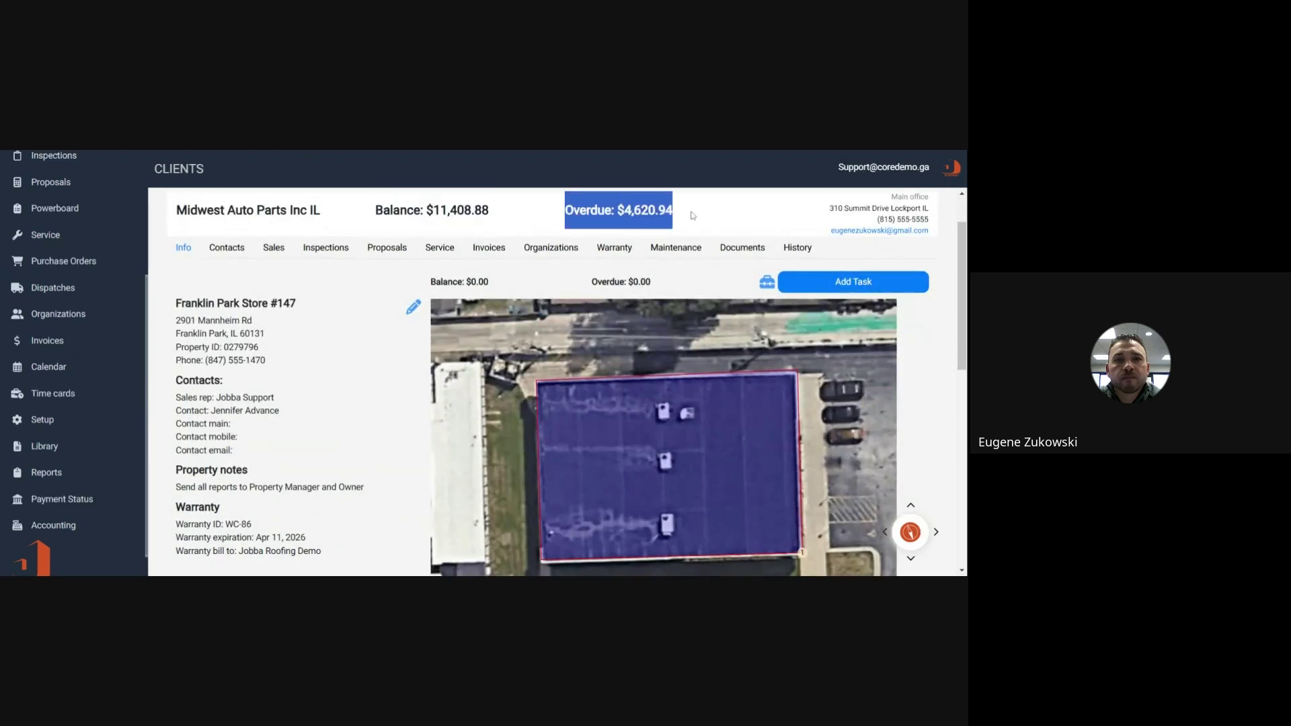
click(429, 287)
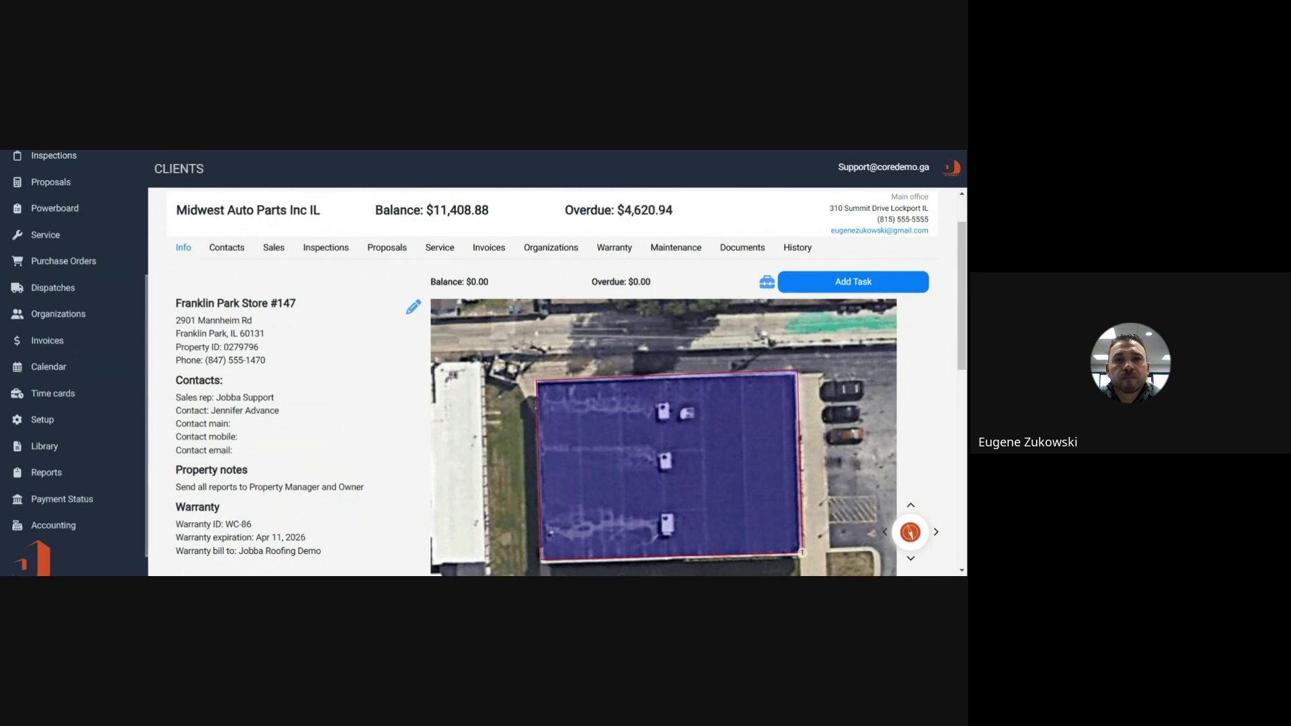
drag(371, 220, 684, 208)
click(556, 288)
- Highlight the property's warranty details and look over its building images
scroll(217, 364, down, 1)
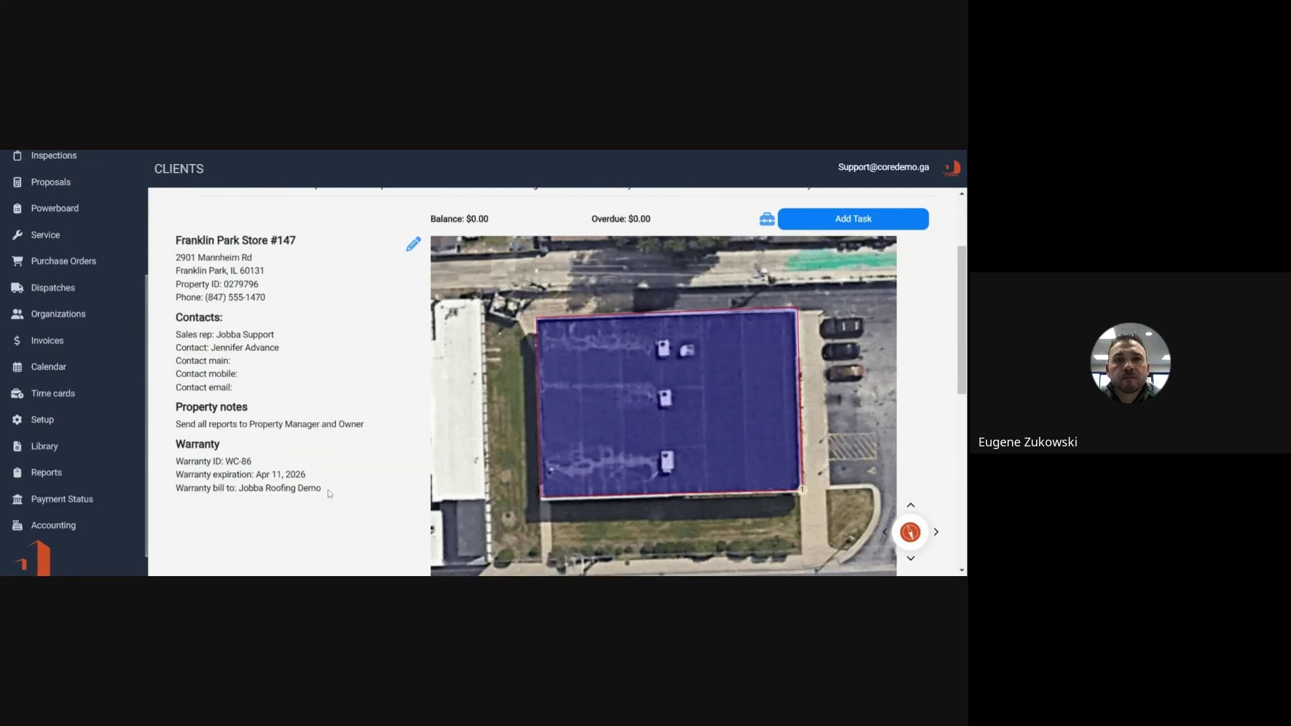
drag(330, 493, 185, 475)
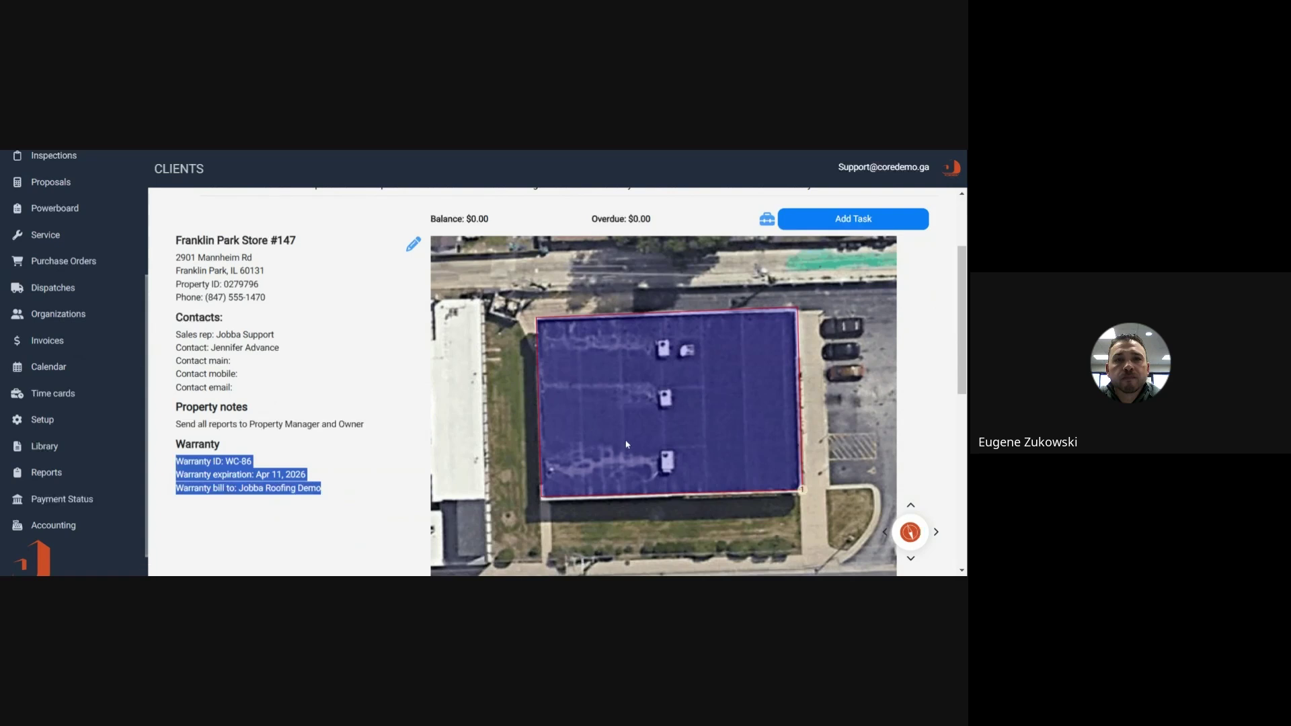
click(384, 448)
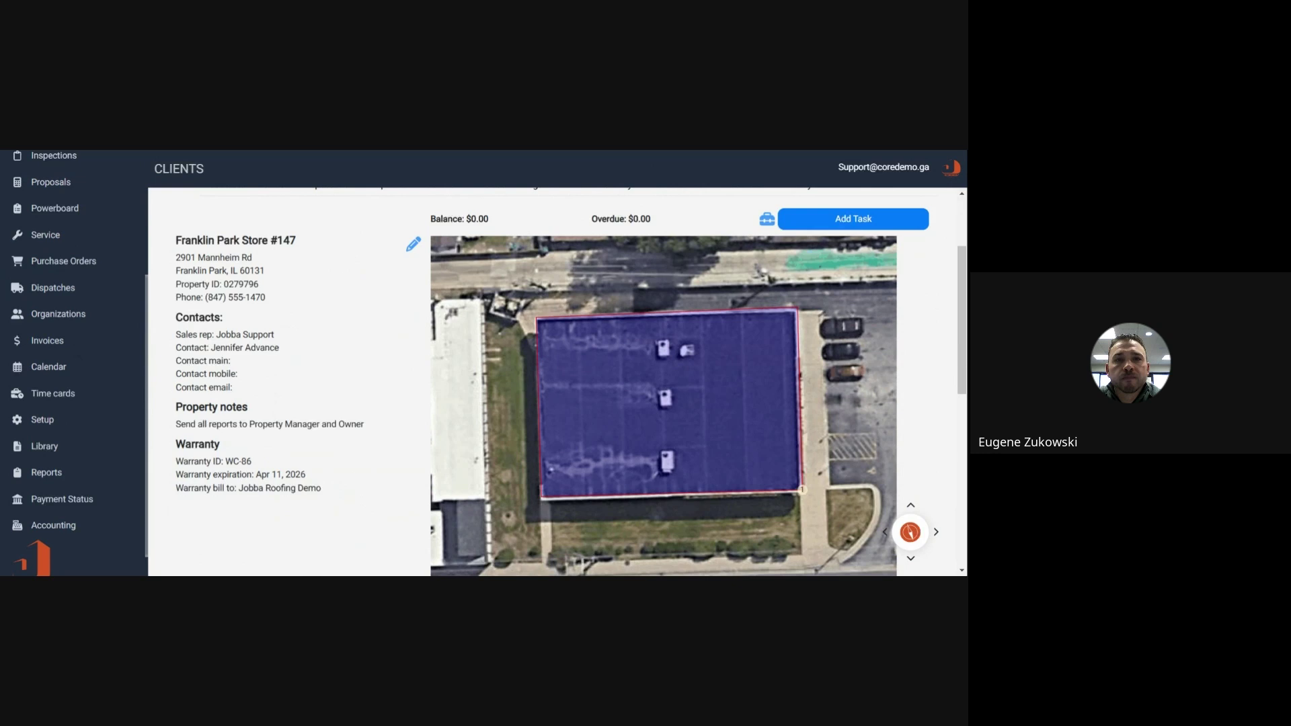
scroll(352, 443, down, 6)
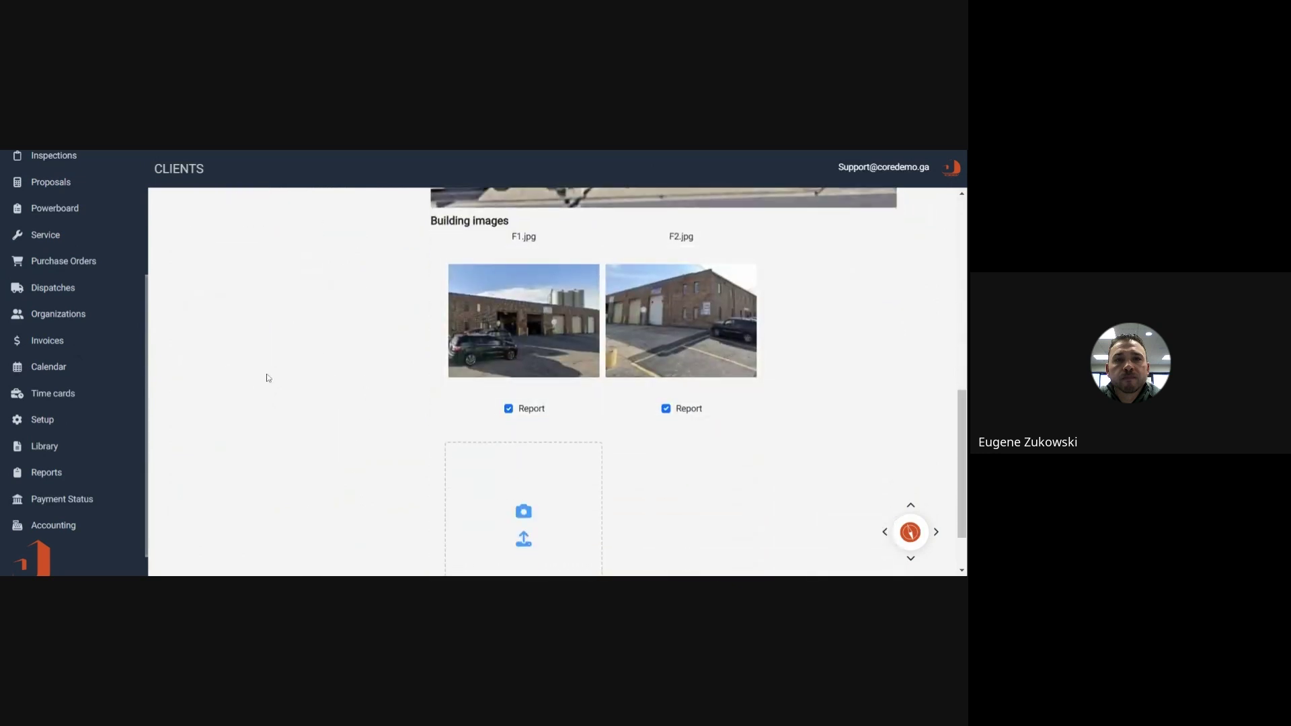
scroll(274, 386, up, 4)
scroll(275, 387, up, 4)
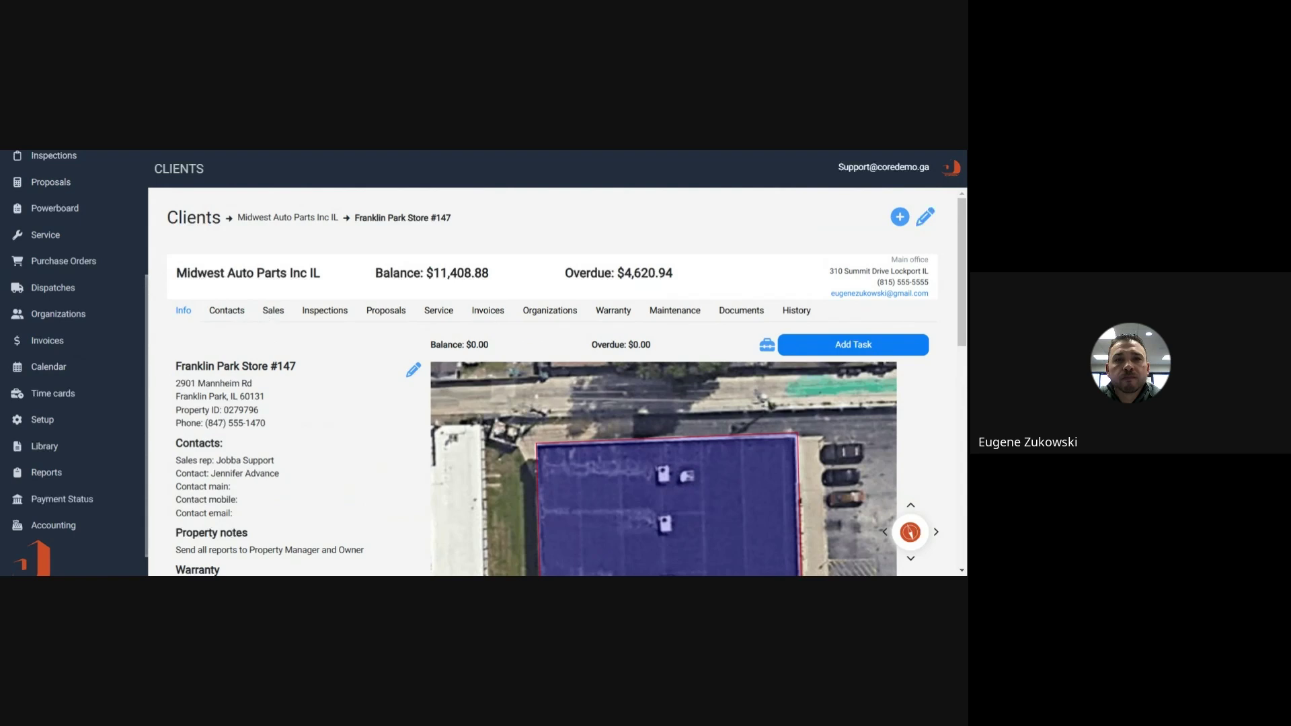
- Show the deals in the property's sales section and open the Lead-status deal for viewing
click(274, 310)
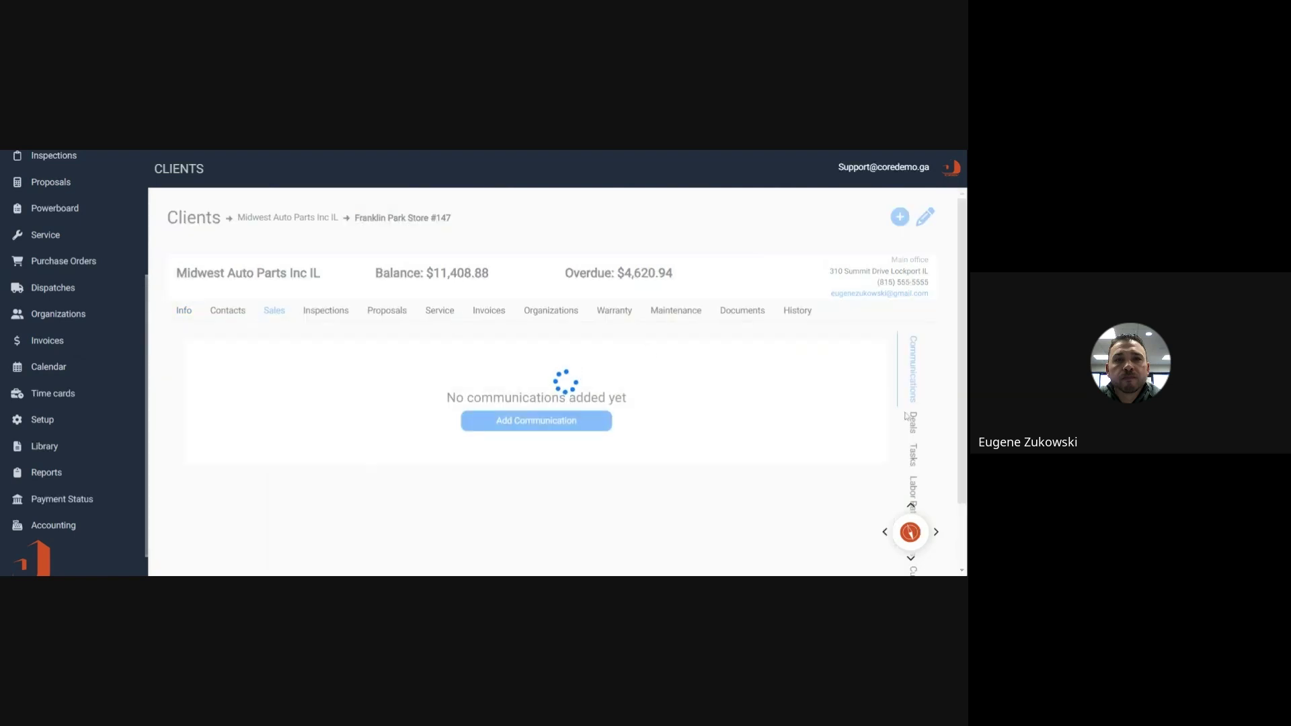
scroll(945, 389, down, 2)
click(912, 345)
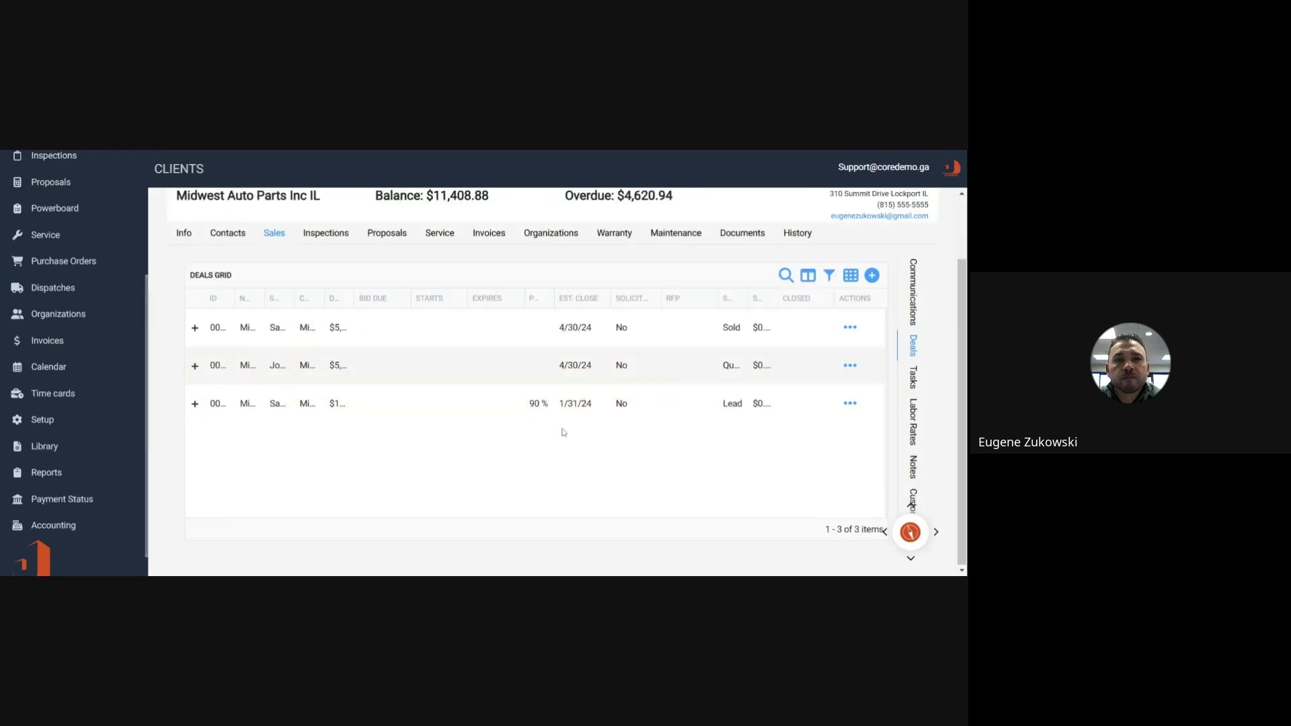
click(849, 401)
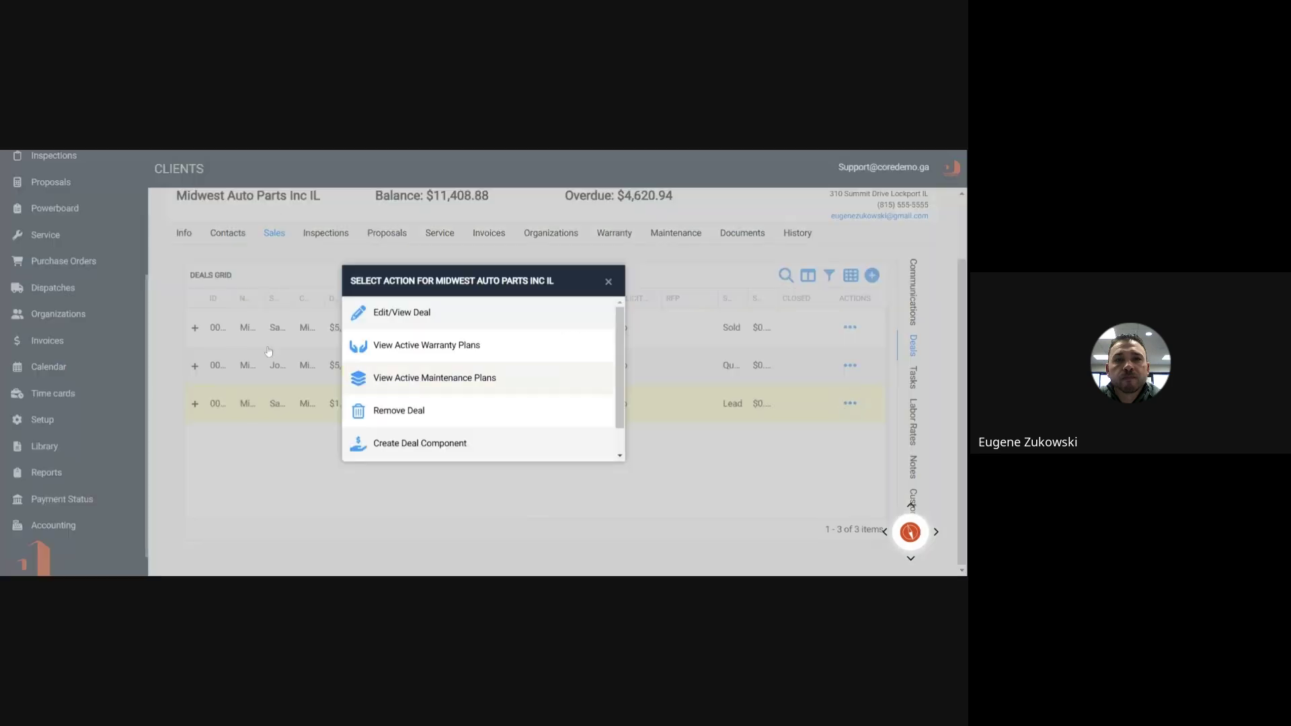
click(397, 314)
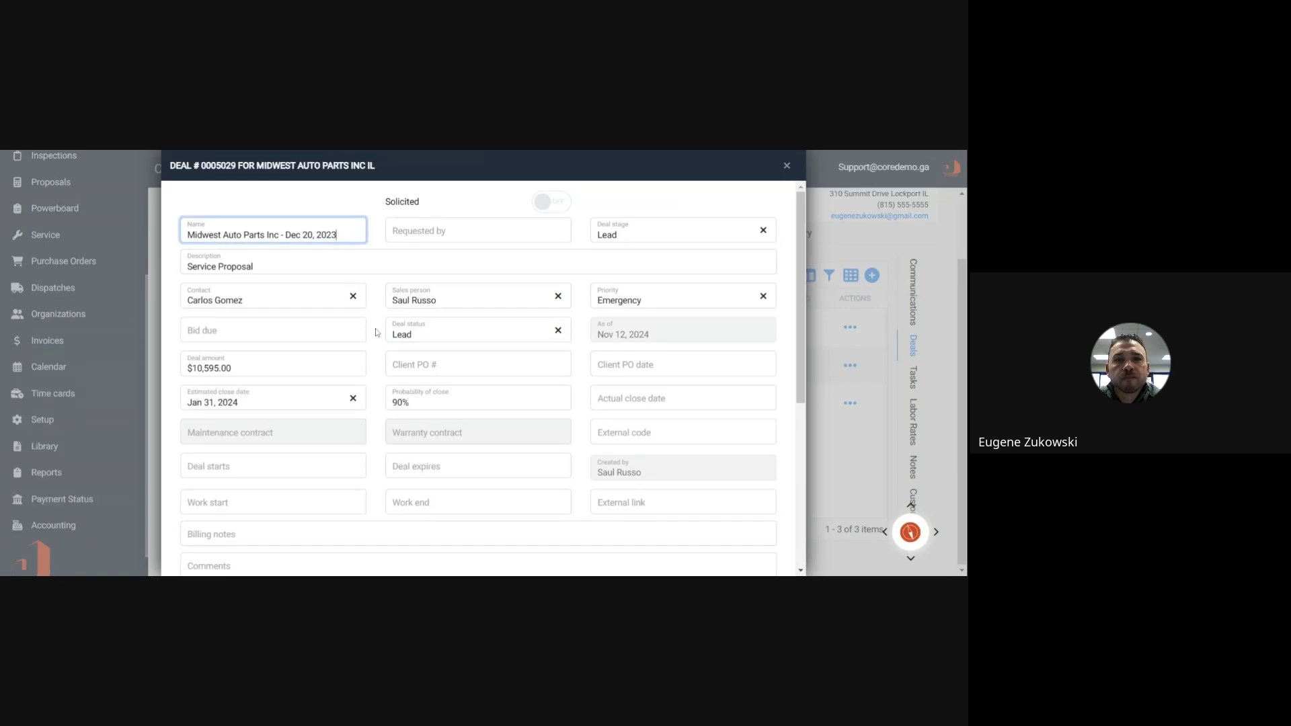
- Look through the Lead-status deal's fields down to its detail line items
scroll(377, 332, down, 3)
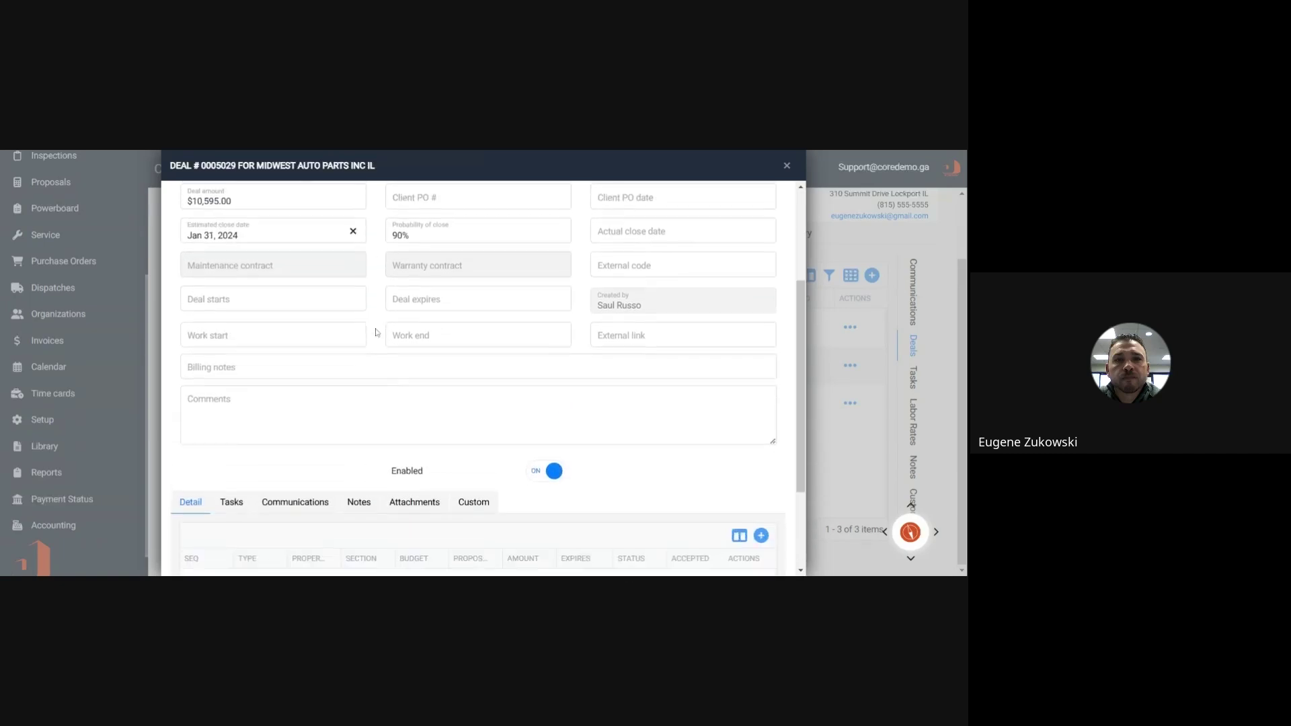
scroll(375, 331, up, 1)
scroll(316, 390, down, 3)
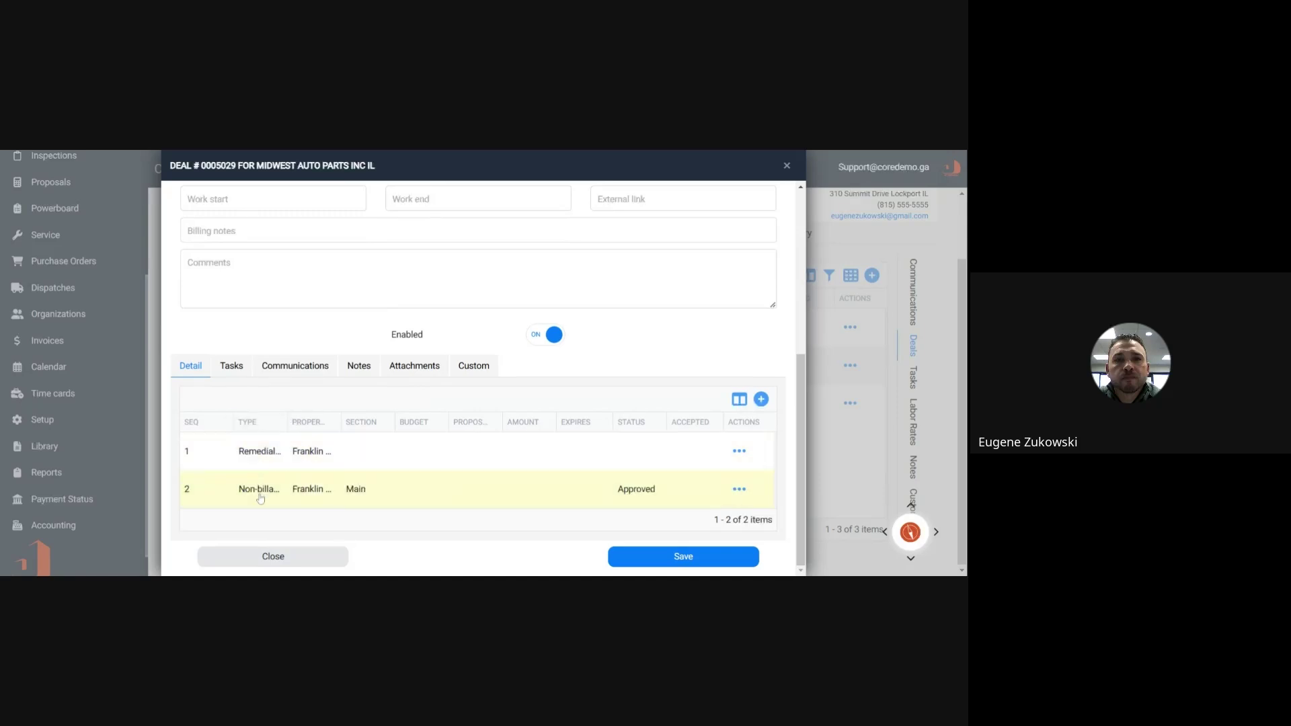
- Review the deal's tasks, communications, notes and attachments, selecting the Bid Docs folder in the notes
click(232, 366)
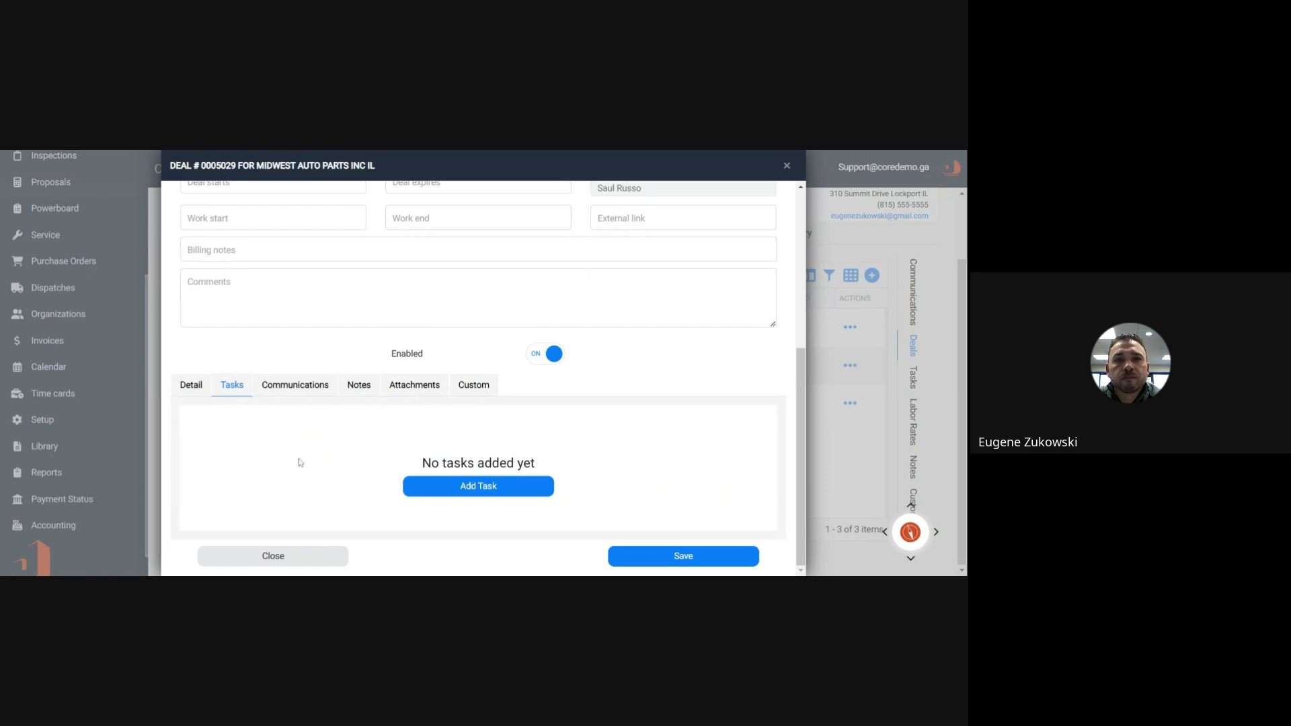
click(294, 390)
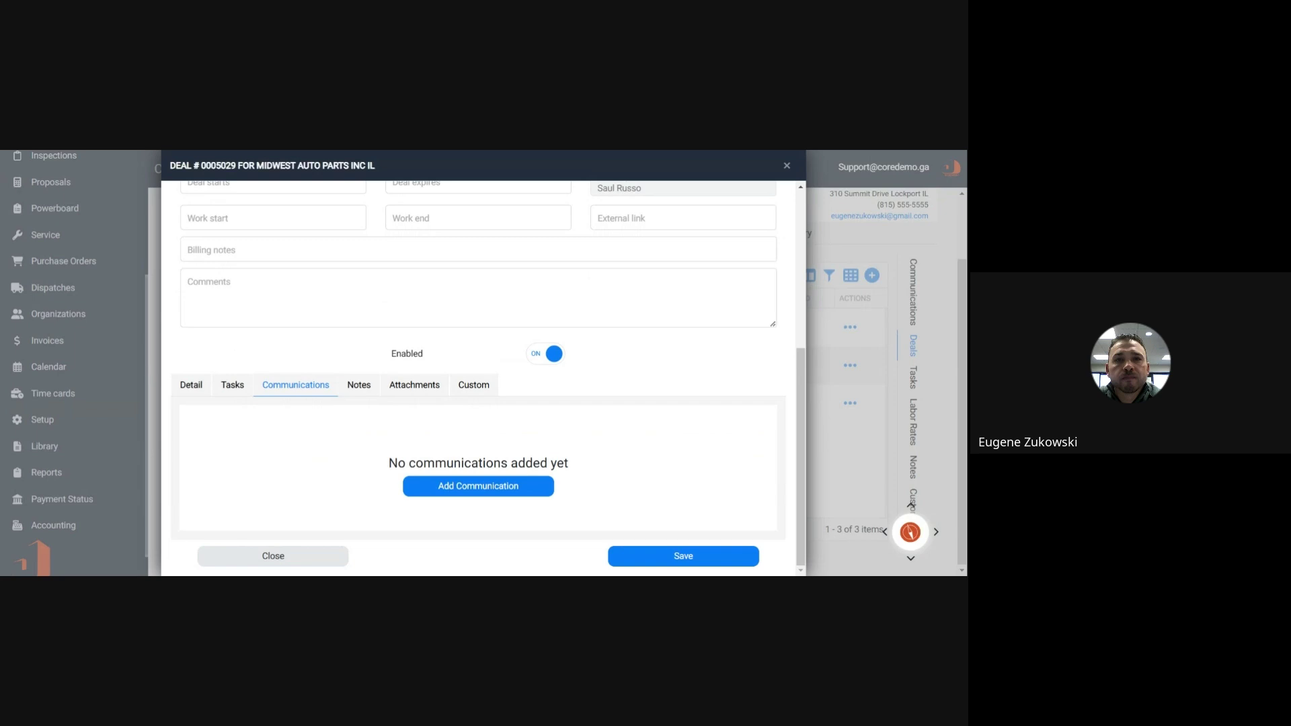
click(359, 385)
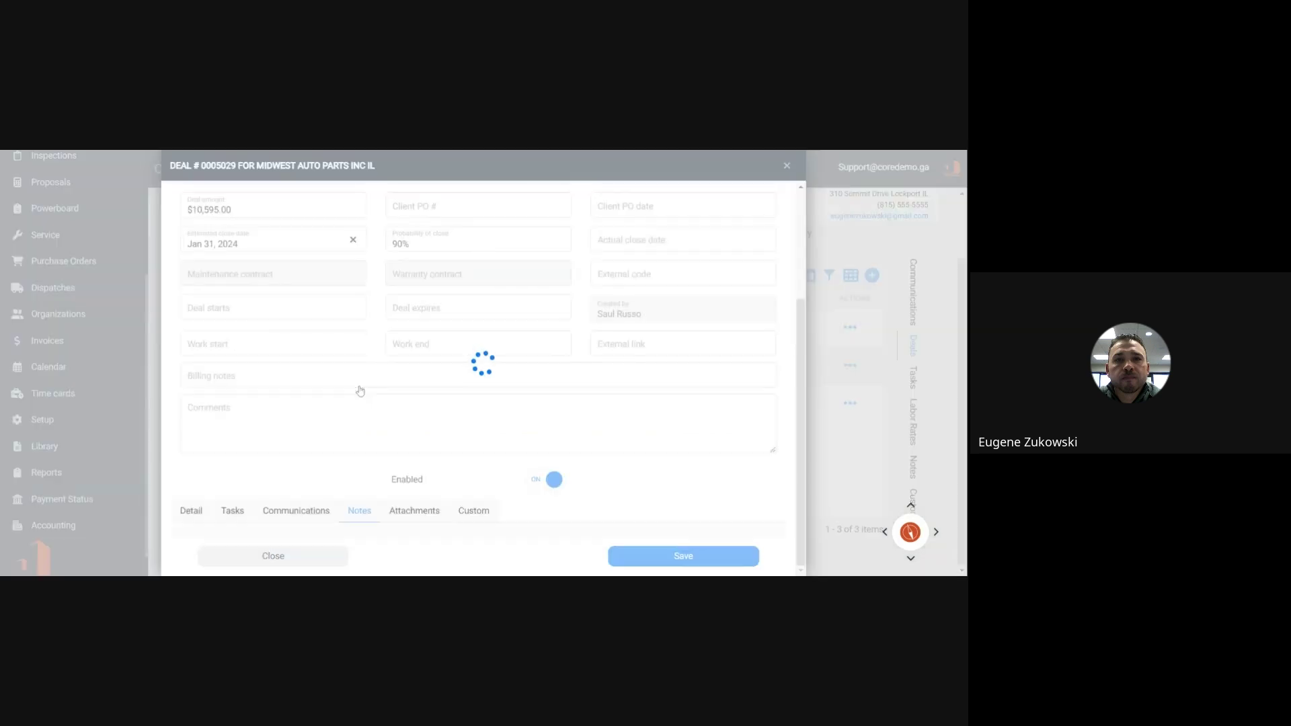
click(260, 521)
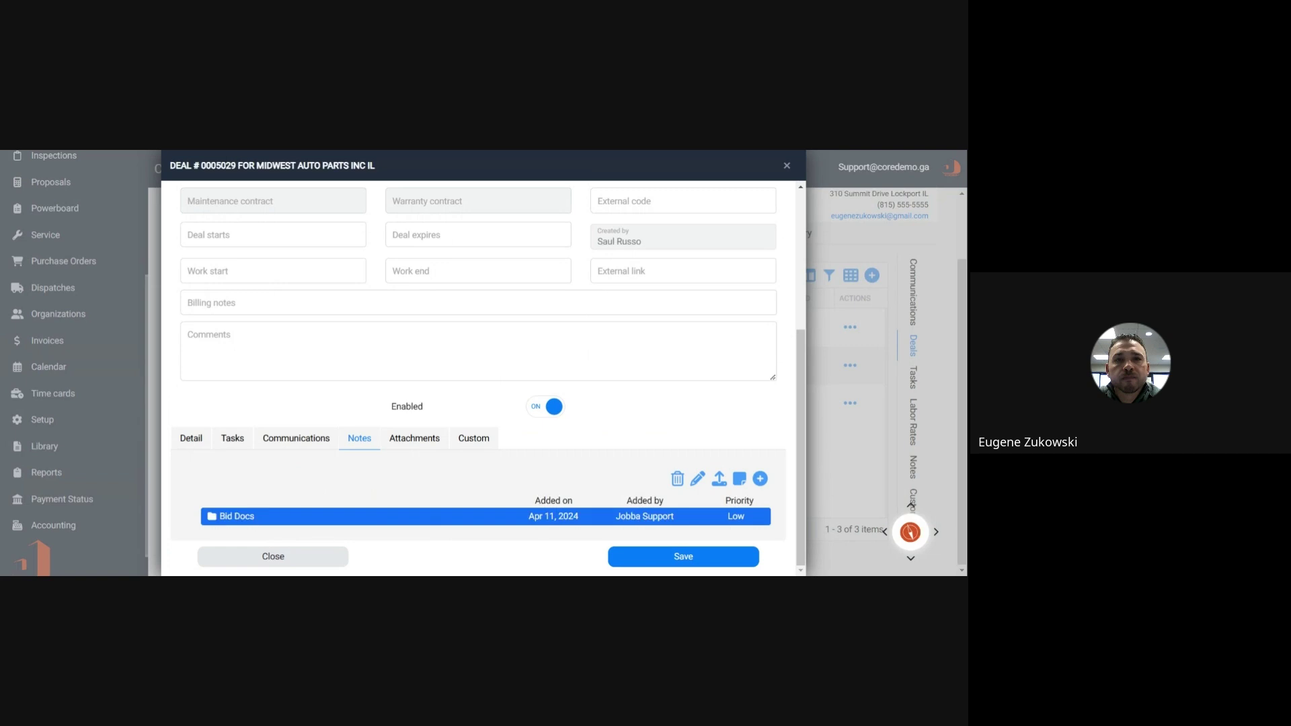
click(398, 442)
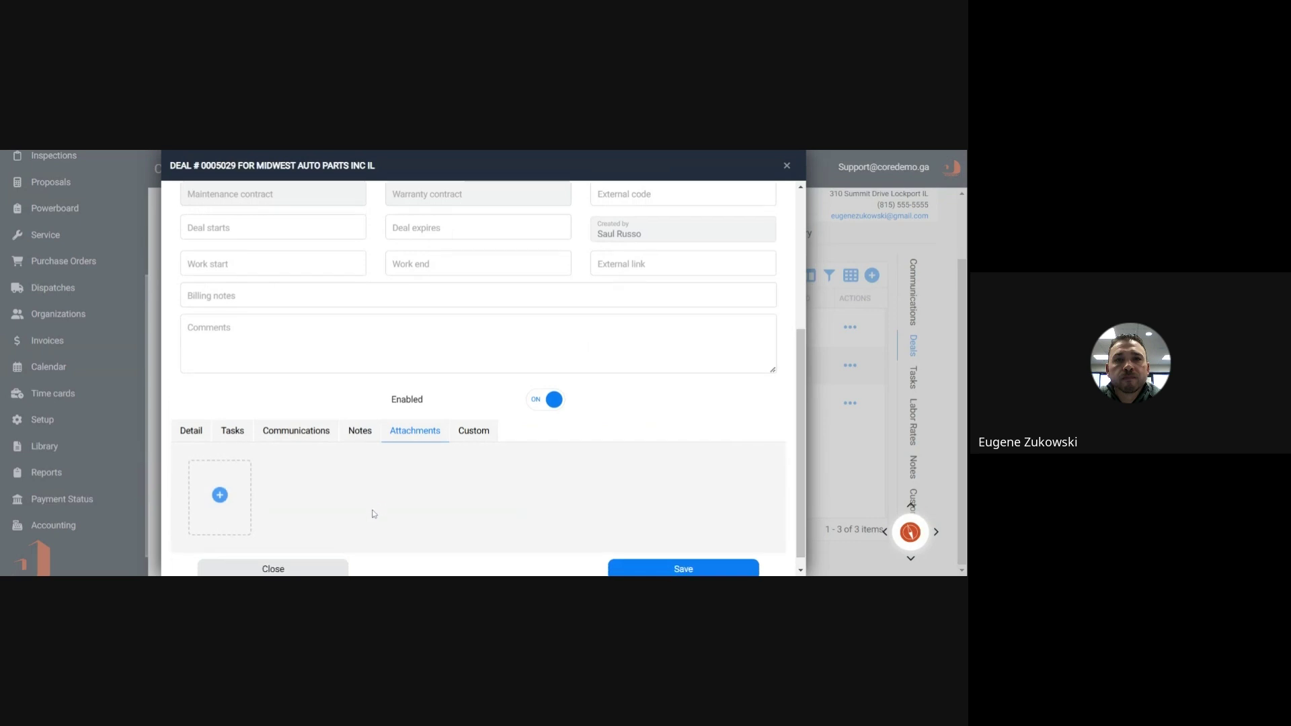
scroll(374, 514, down, 1)
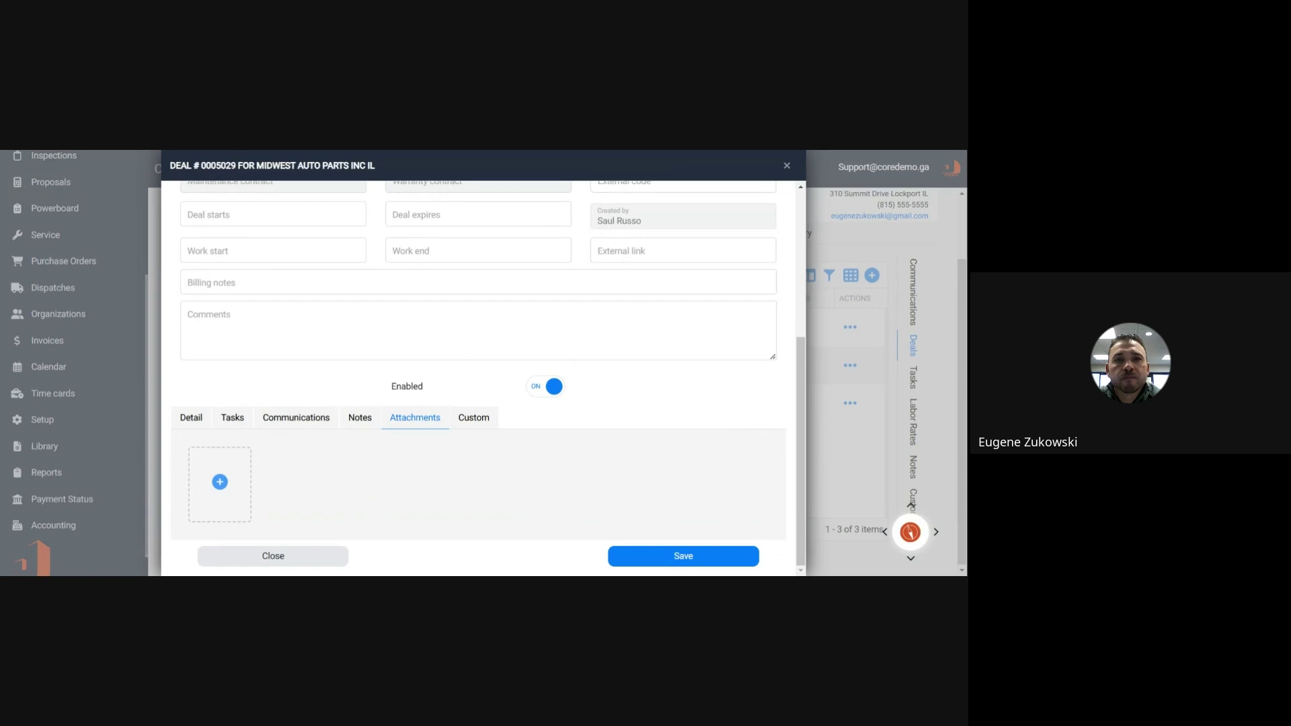
- Show the deal's custom fields and look through the sections from Marketing Information to Punch Out List
click(474, 418)
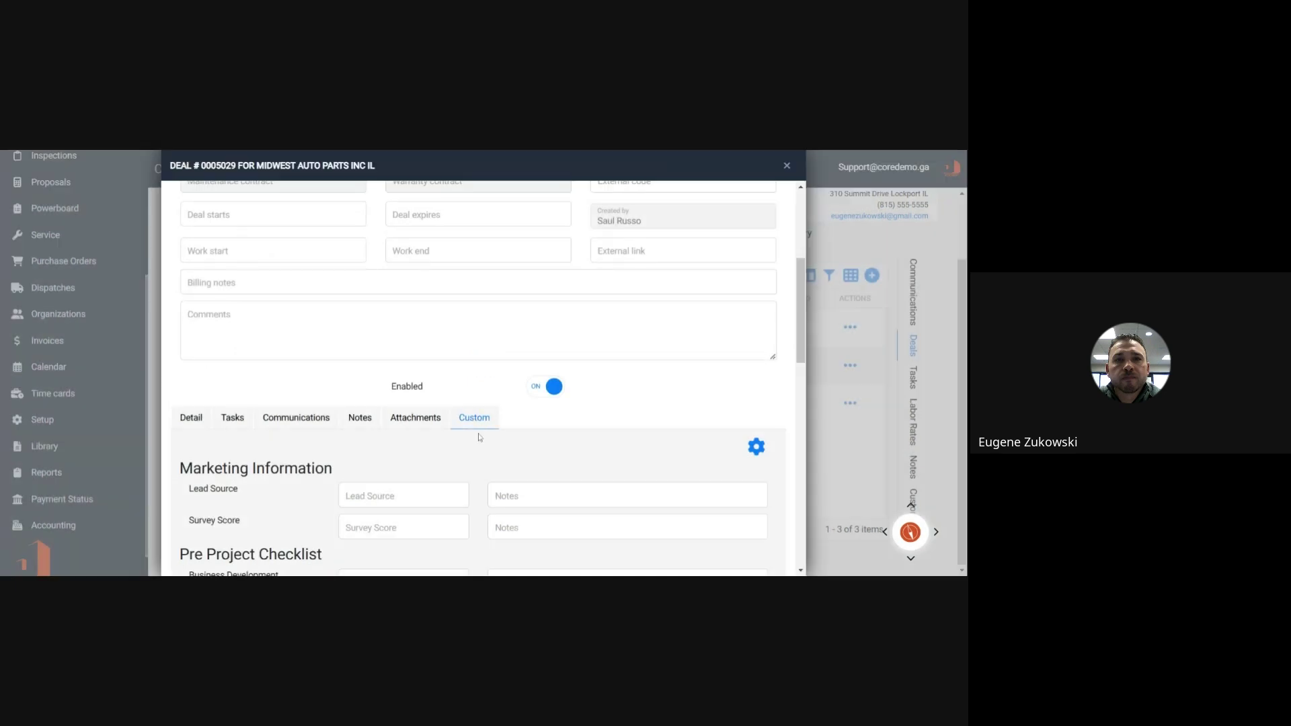
scroll(479, 356, down, 2)
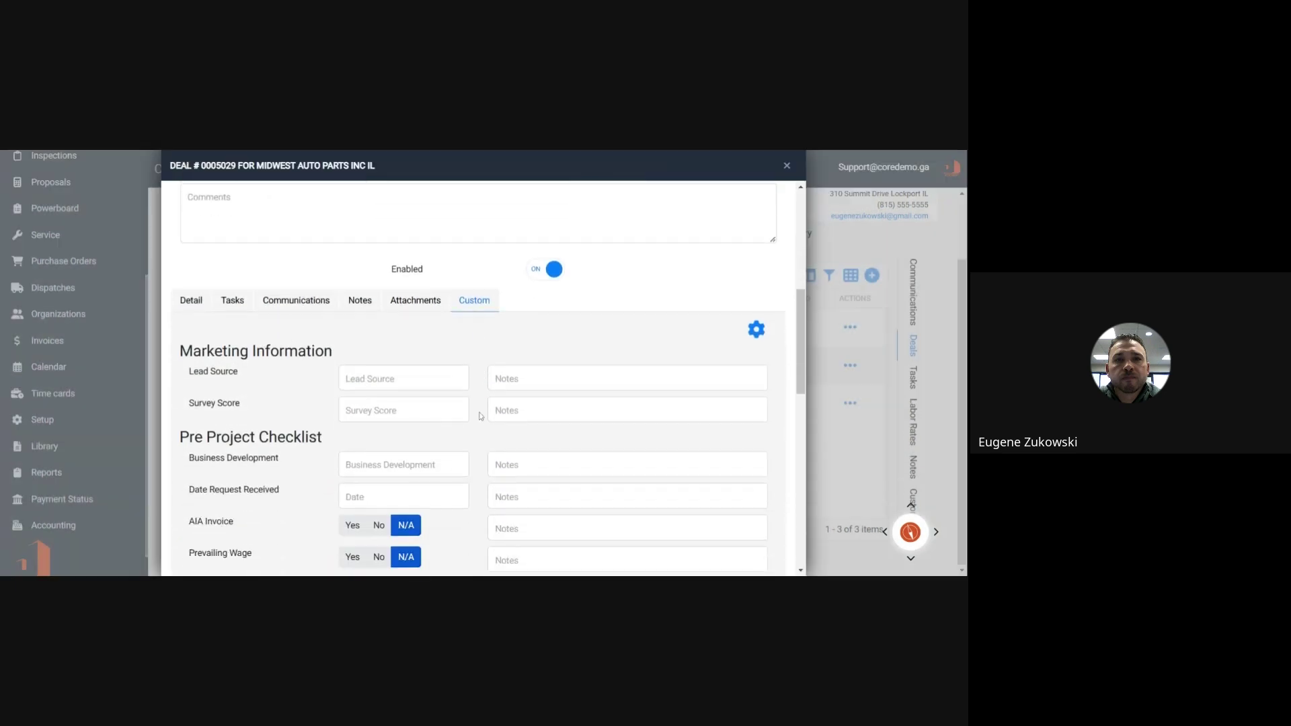
scroll(479, 355, down, 7)
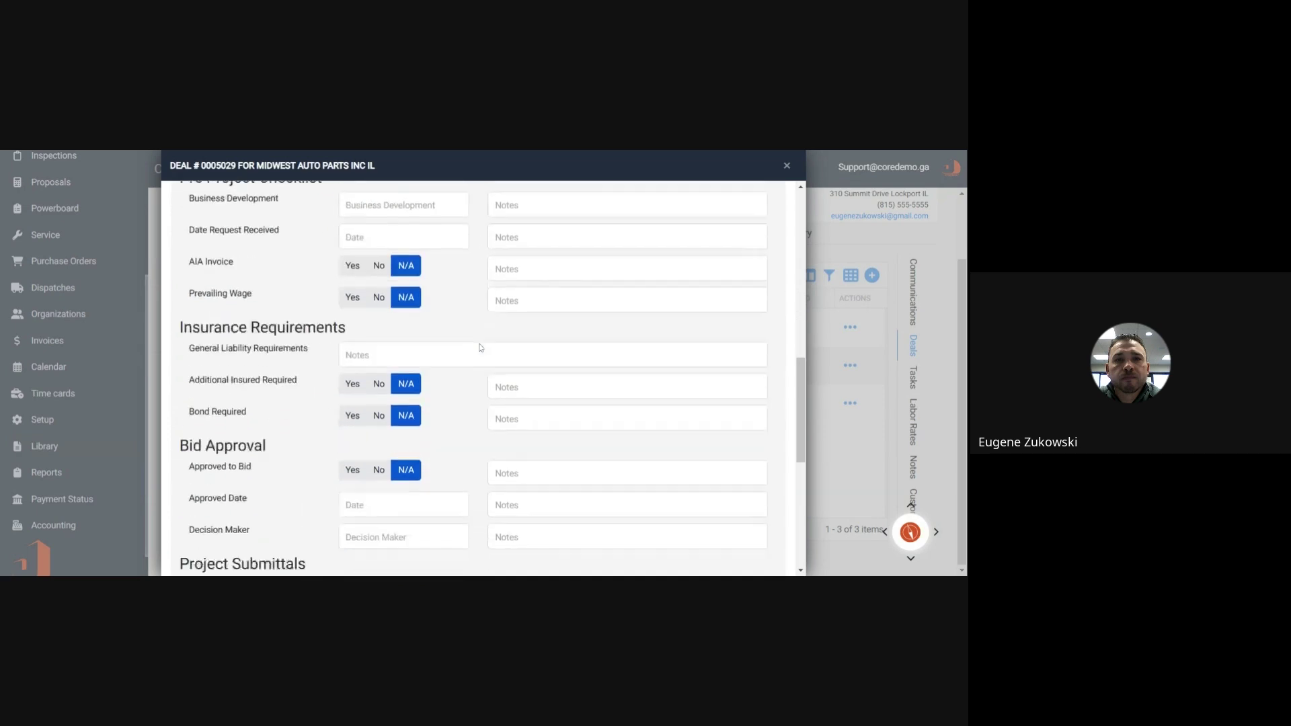
scroll(482, 474, down, 2)
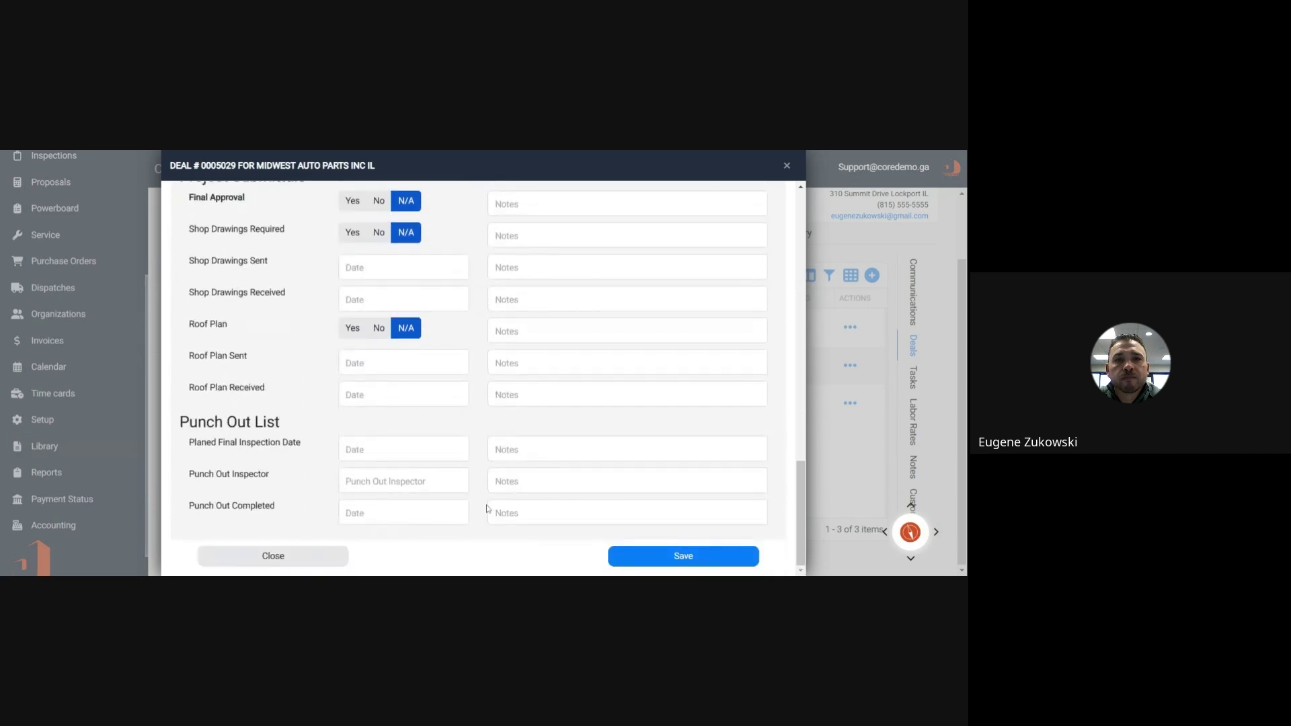
scroll(482, 503, up, 3)
scroll(482, 504, up, 6)
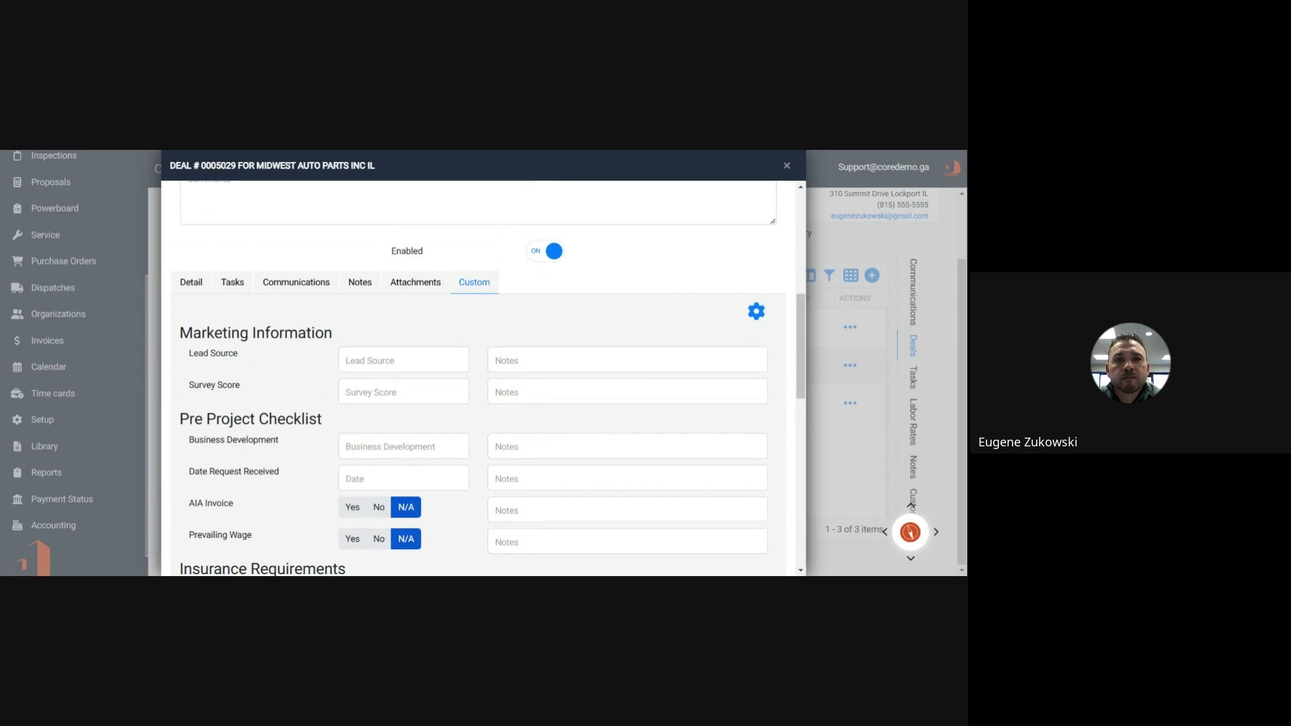
- Check the Lead Source field, go over the remaining custom sections again, and close the deal without saving
click(404, 359)
click(417, 368)
scroll(345, 347, down, 5)
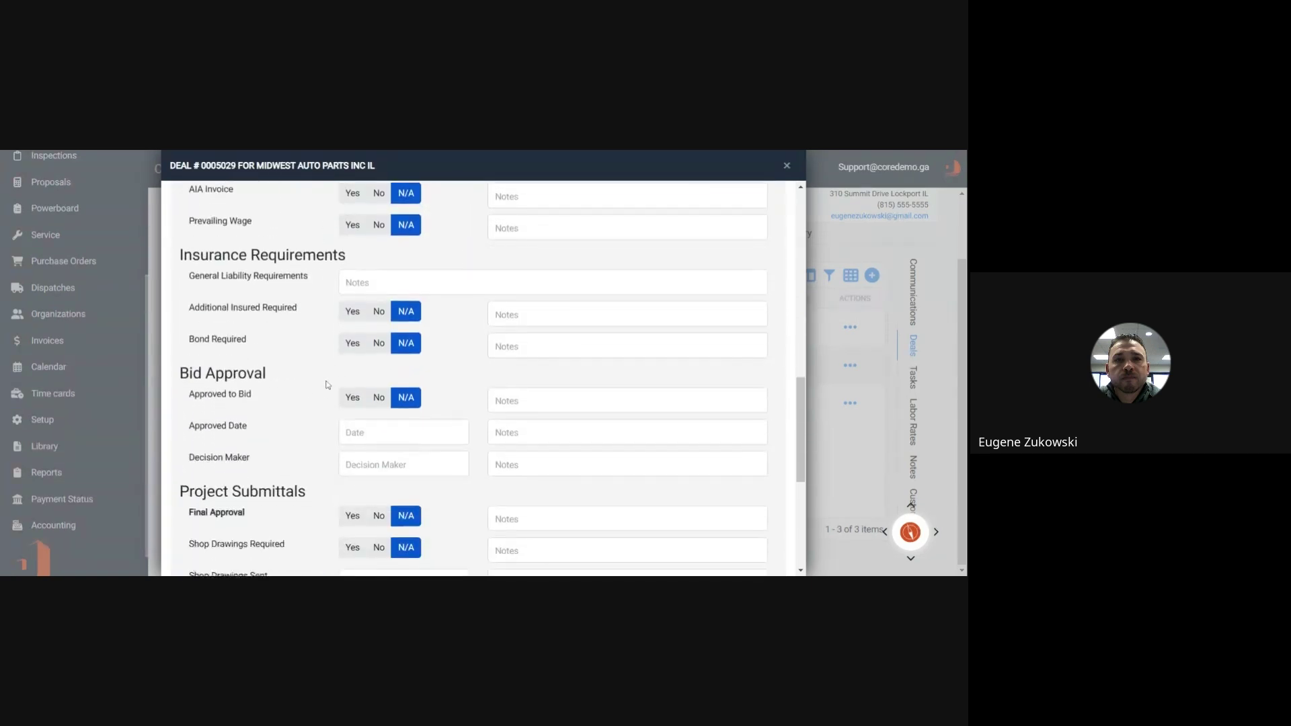
scroll(326, 385, down, 5)
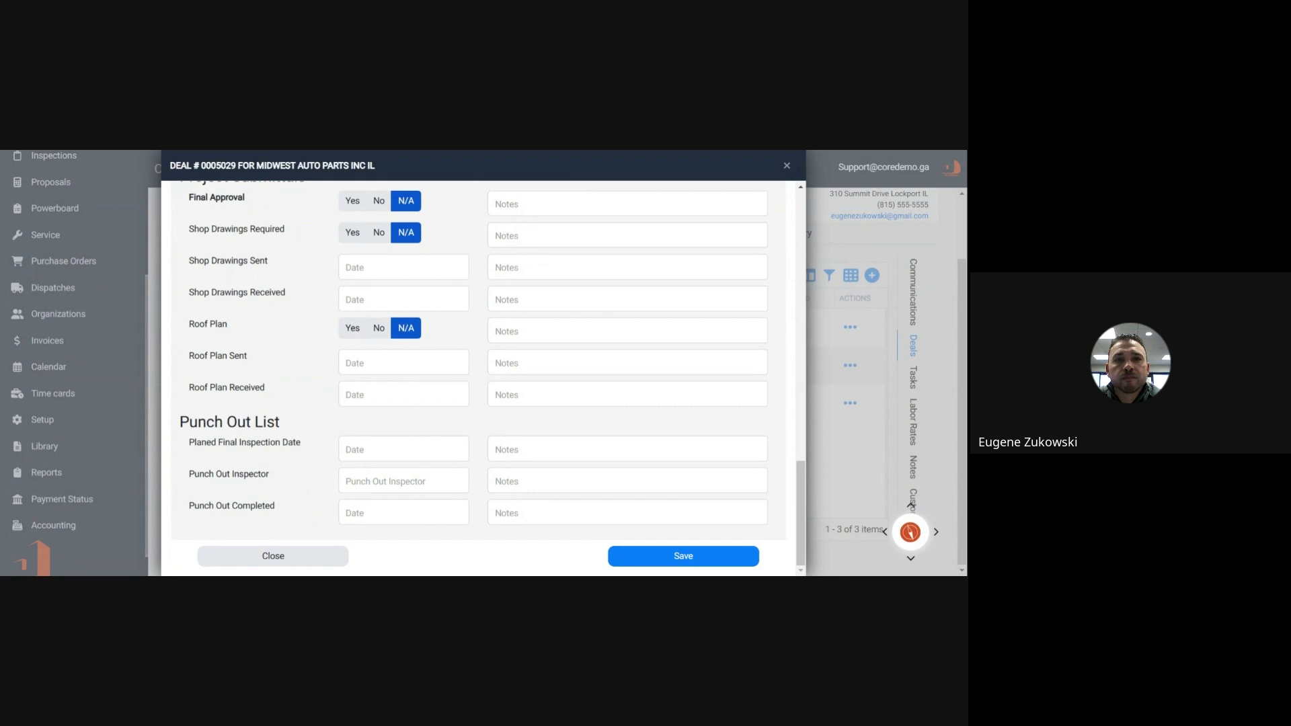
scroll(287, 452, up, 5)
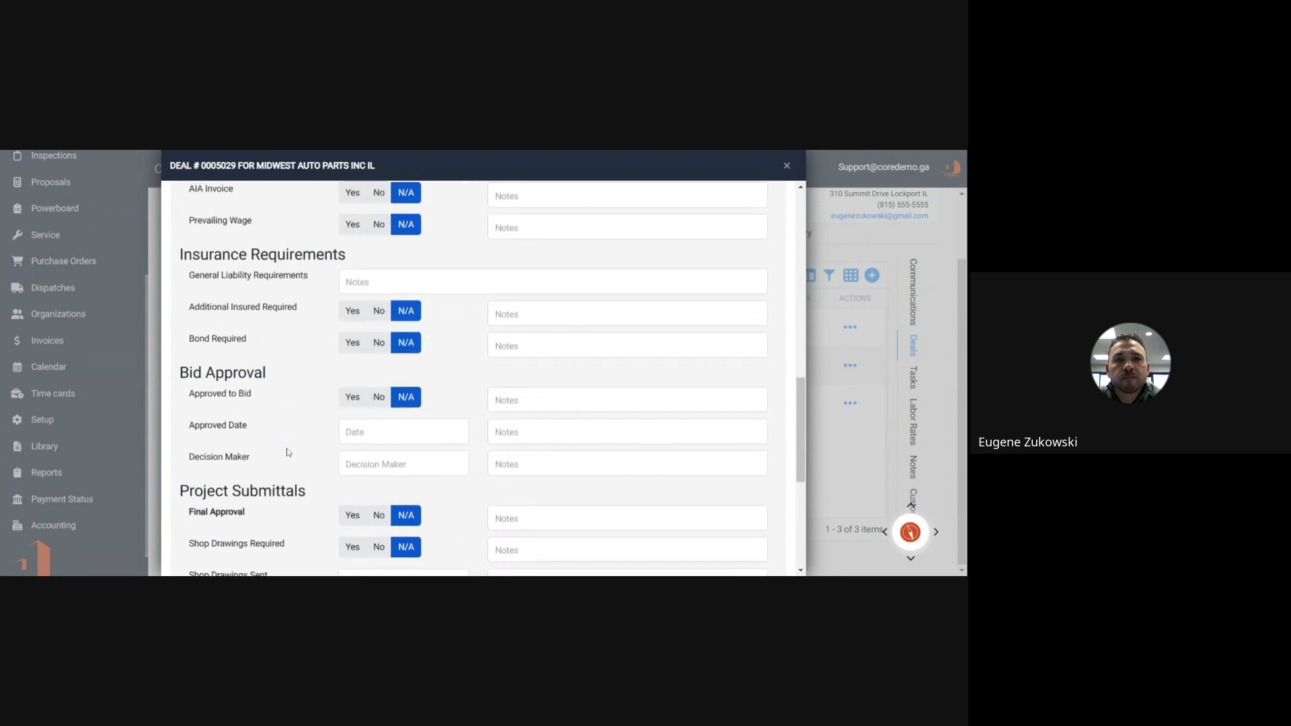
scroll(289, 464, down, 5)
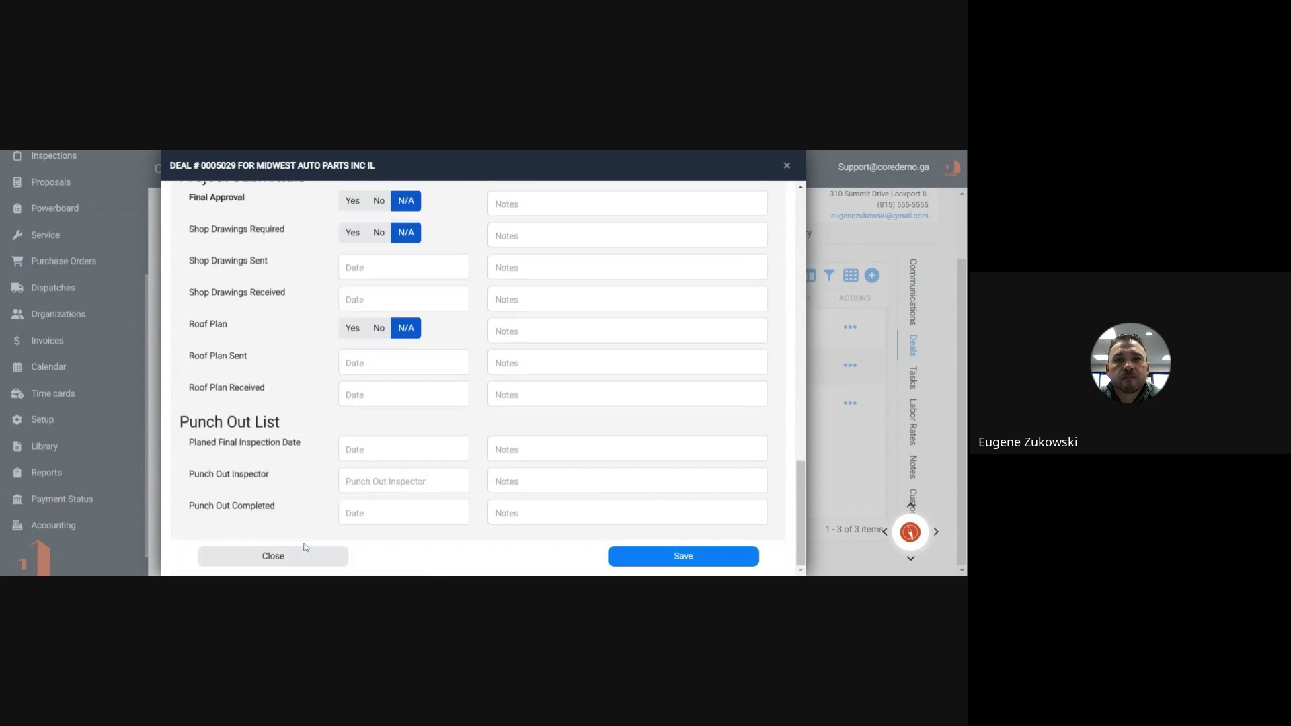
click(273, 556)
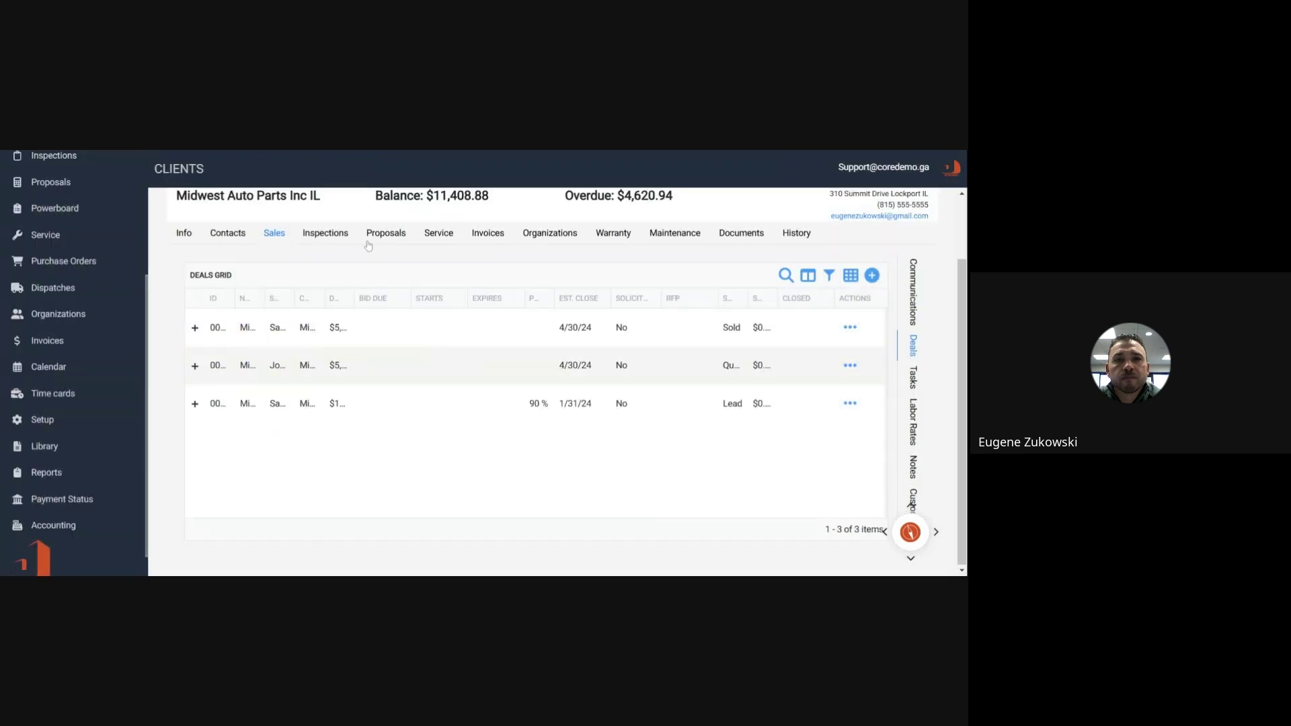
- Open the property's two-year workmanship warranty plan for editing and look through its fields
click(614, 233)
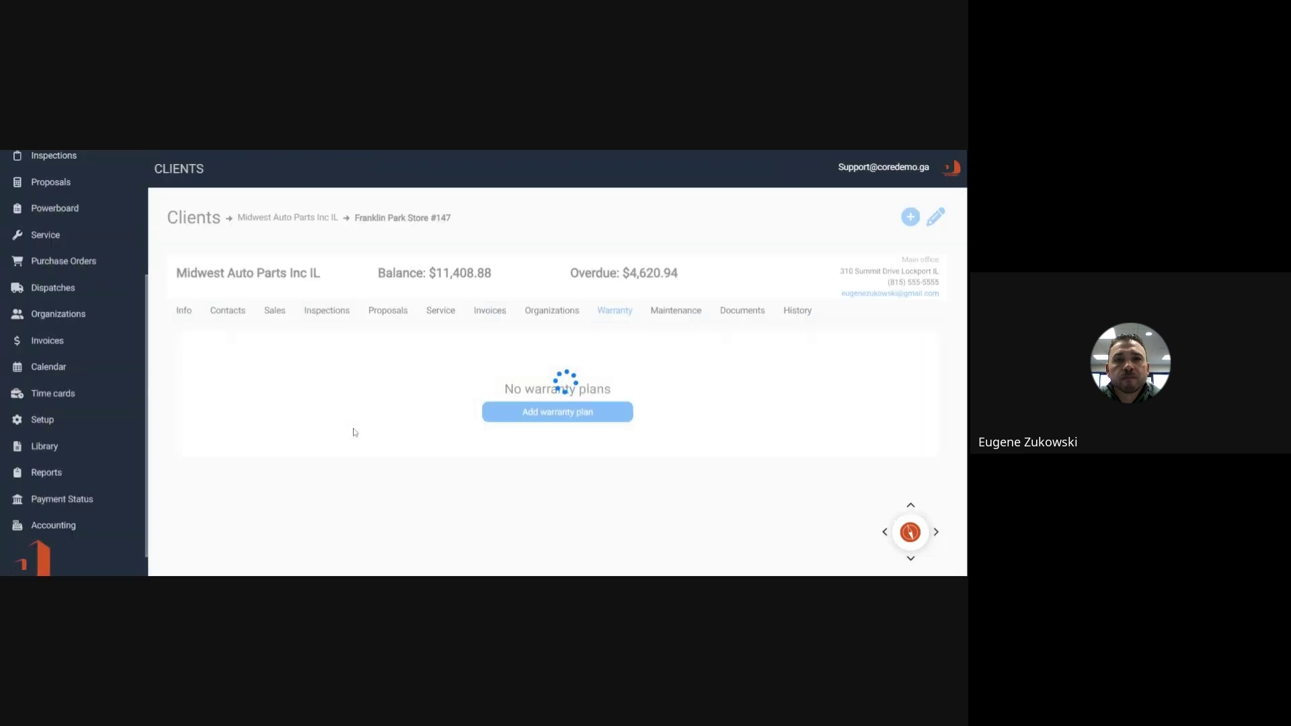
click(362, 407)
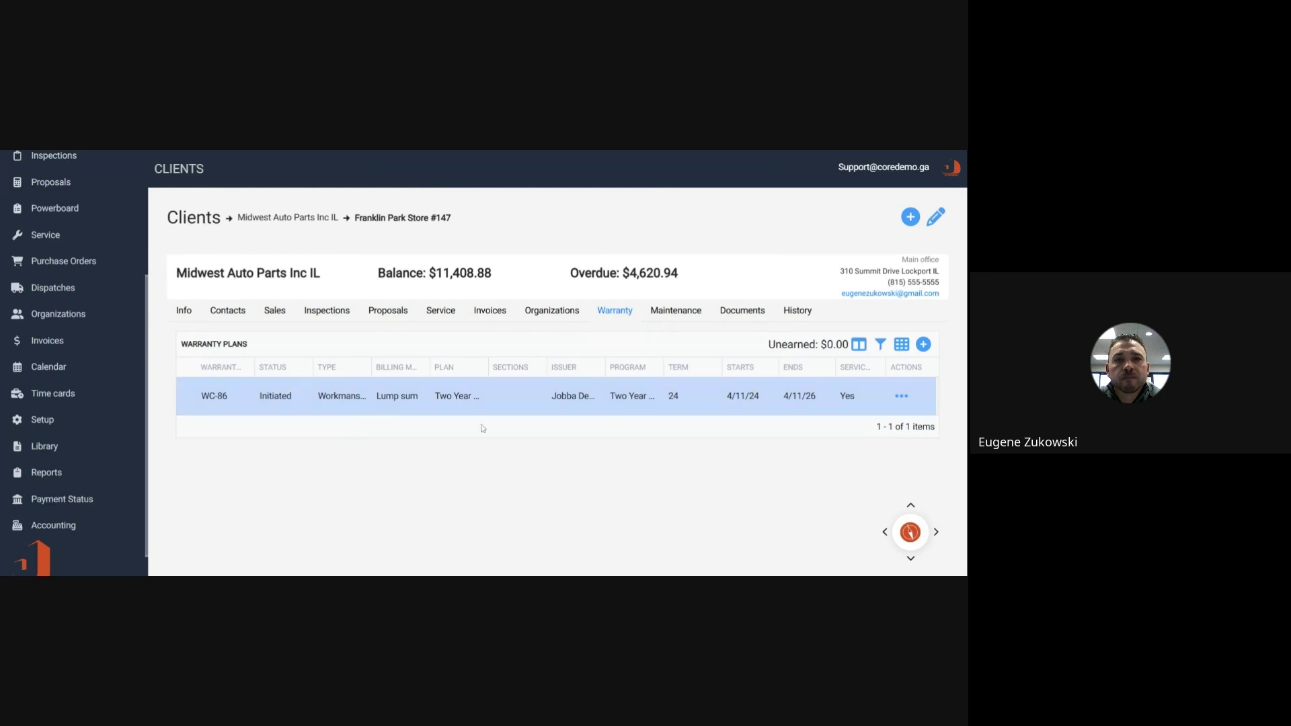
click(901, 396)
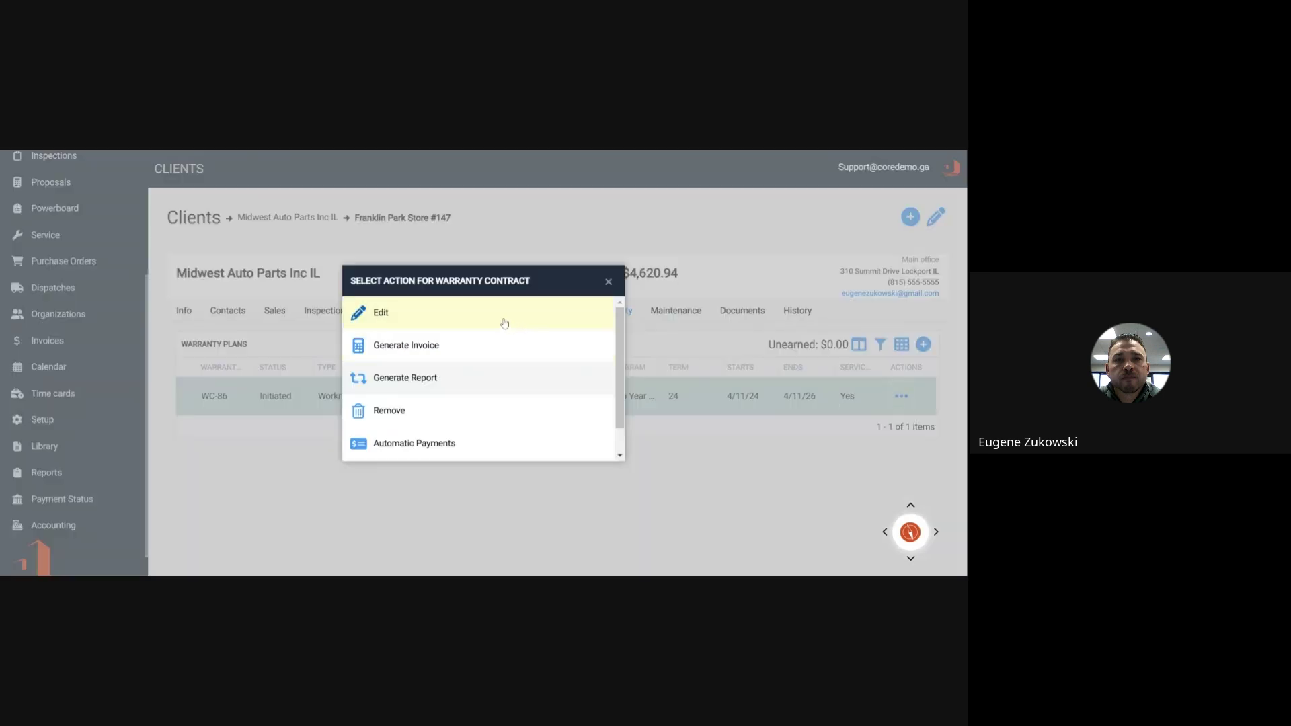
click(506, 324)
scroll(434, 424, down, 8)
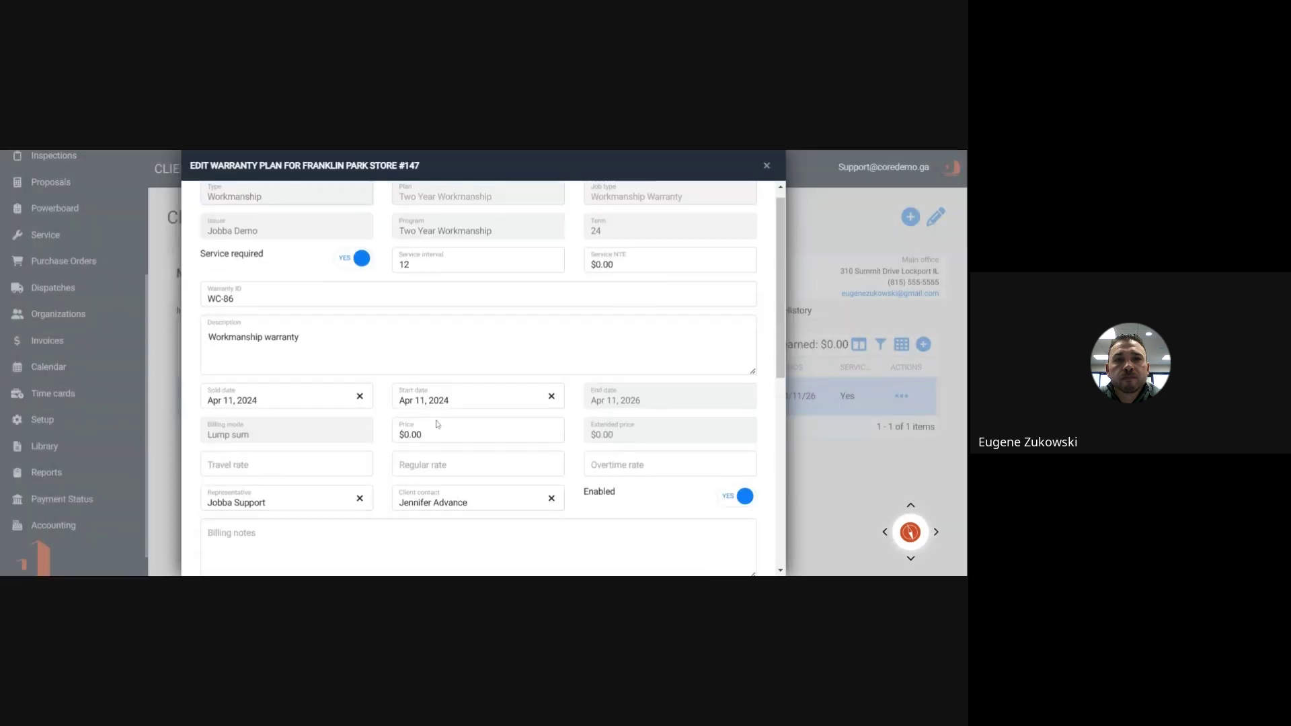
- Attach the inspection report PDF from the local drive to the warranty contract, and close the plan without saving
click(469, 556)
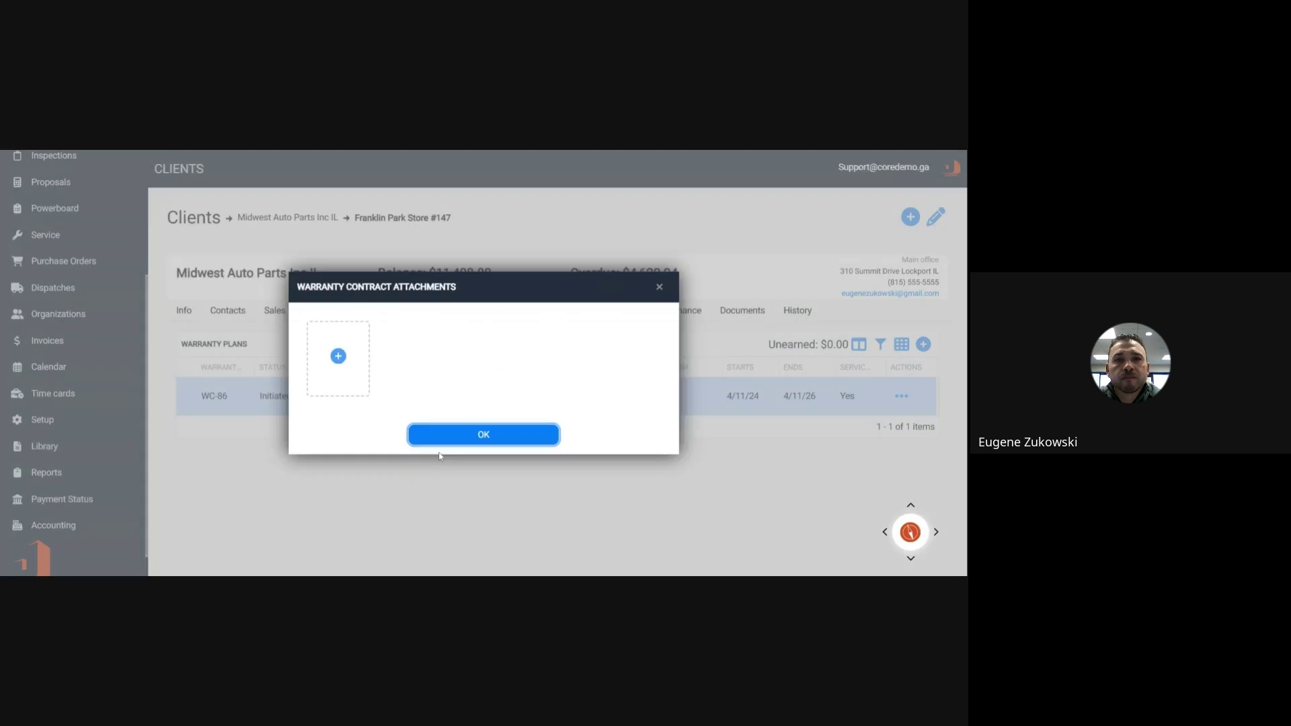
click(337, 357)
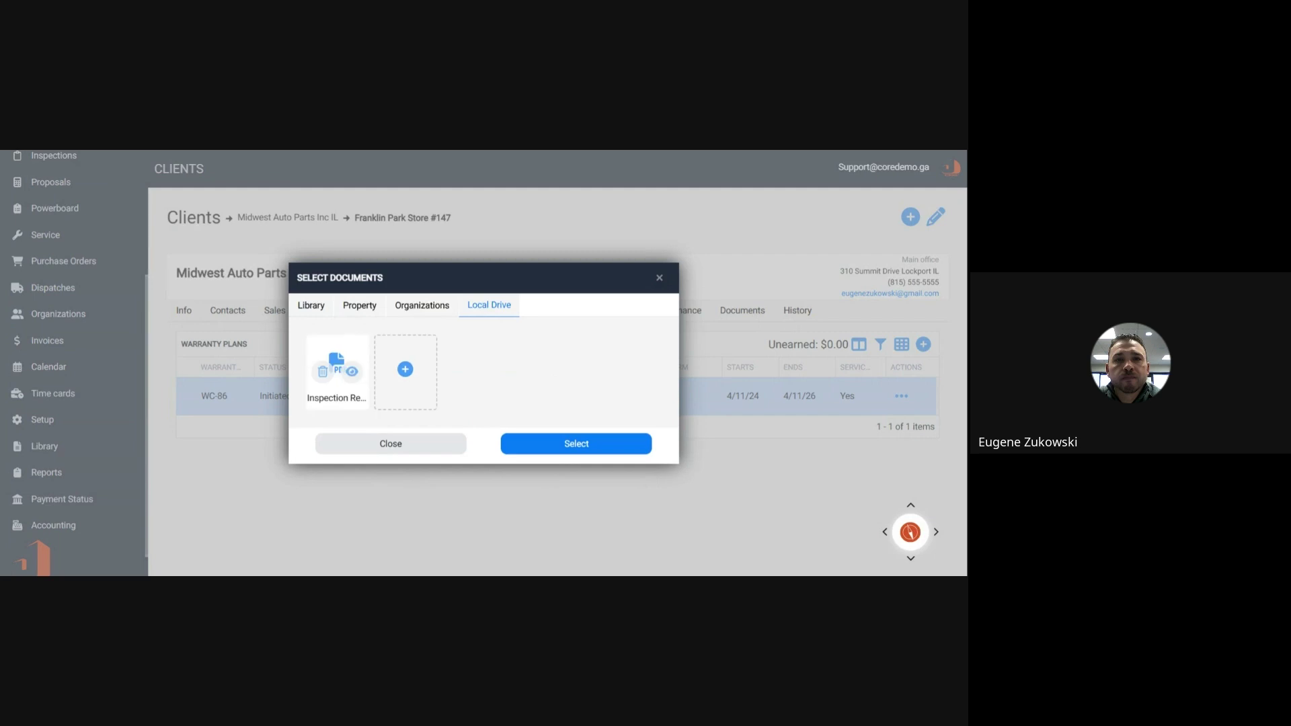
click(605, 442)
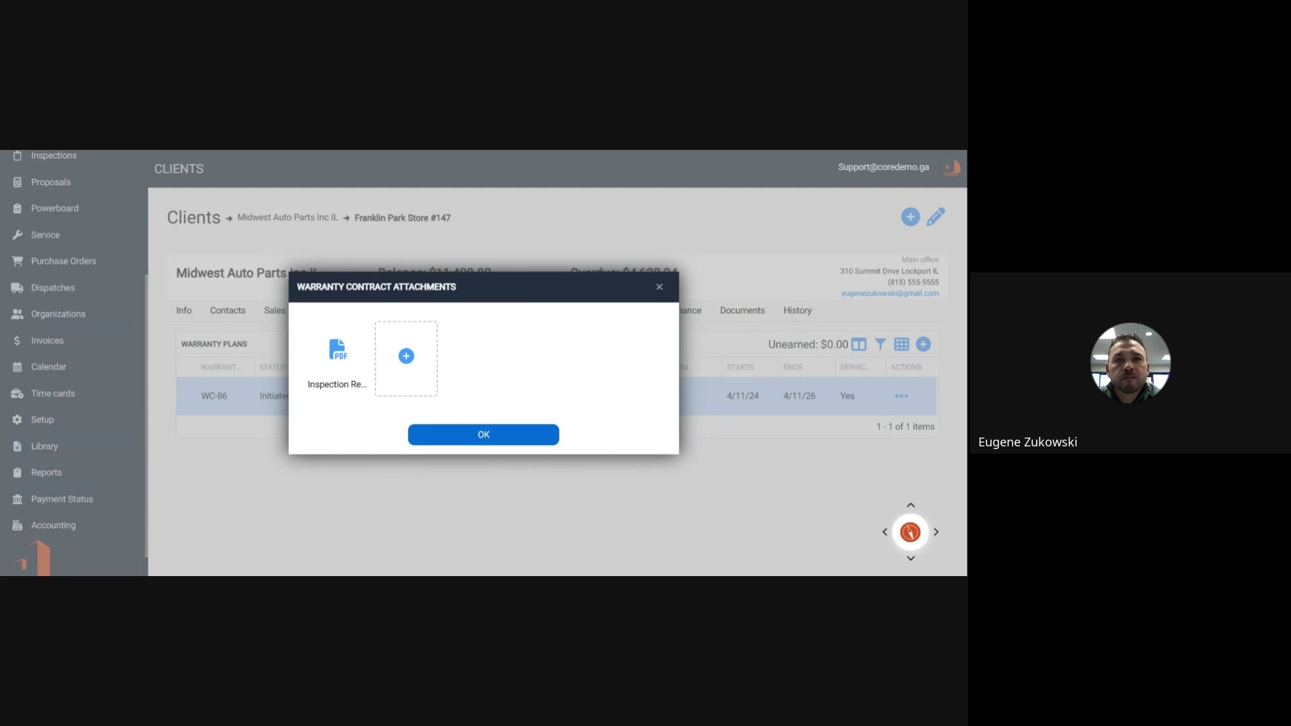
click(482, 435)
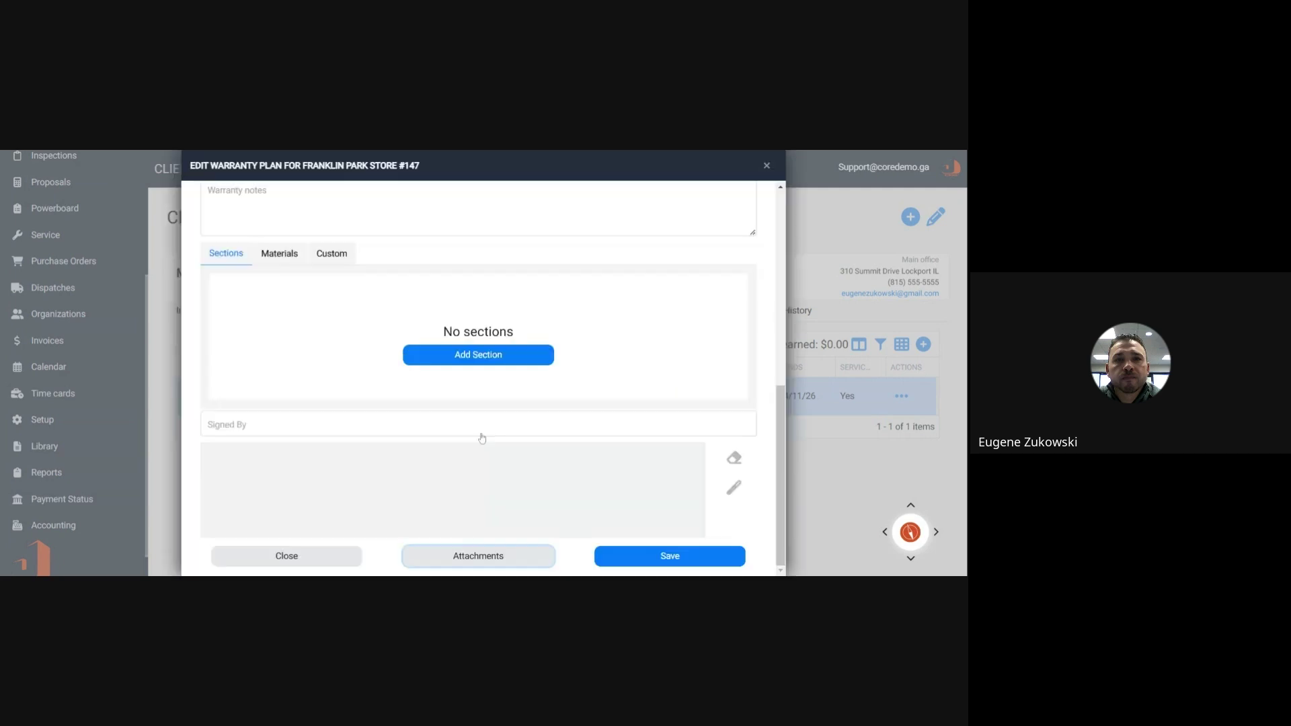
click(321, 561)
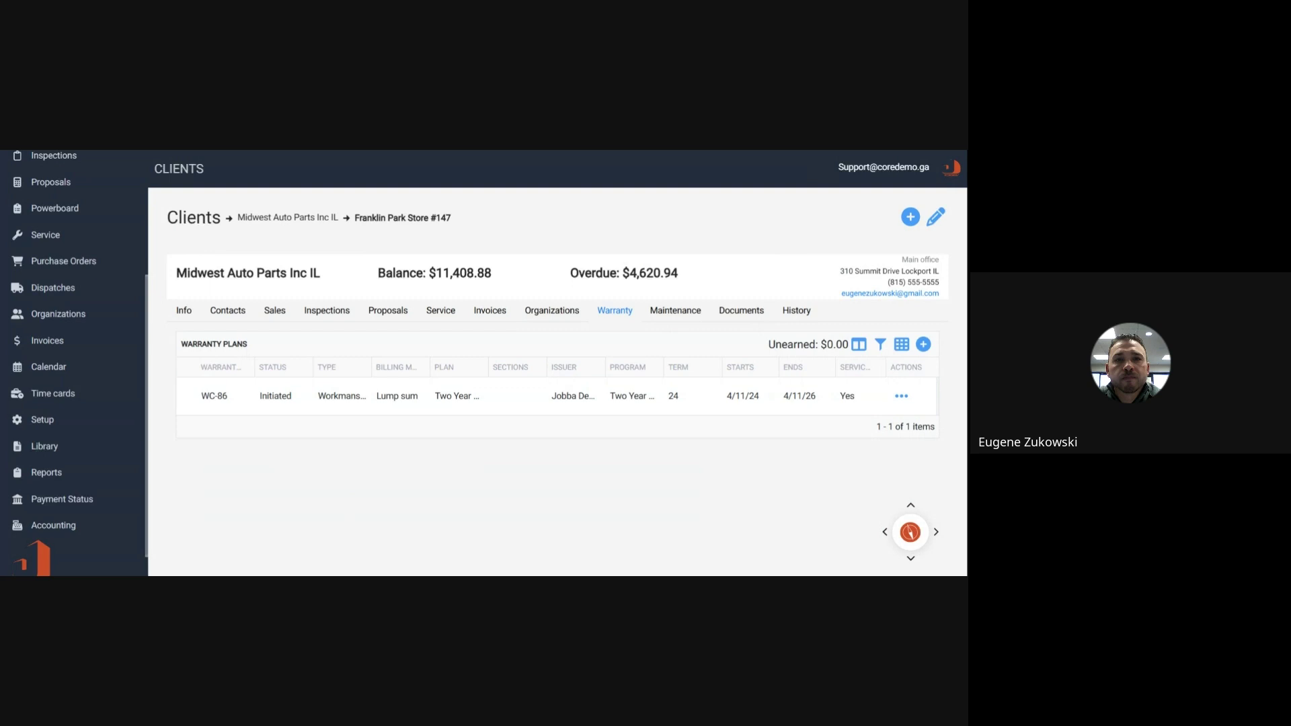
- Show the property's maintenance plans and expand the active comprehensive contract
click(674, 310)
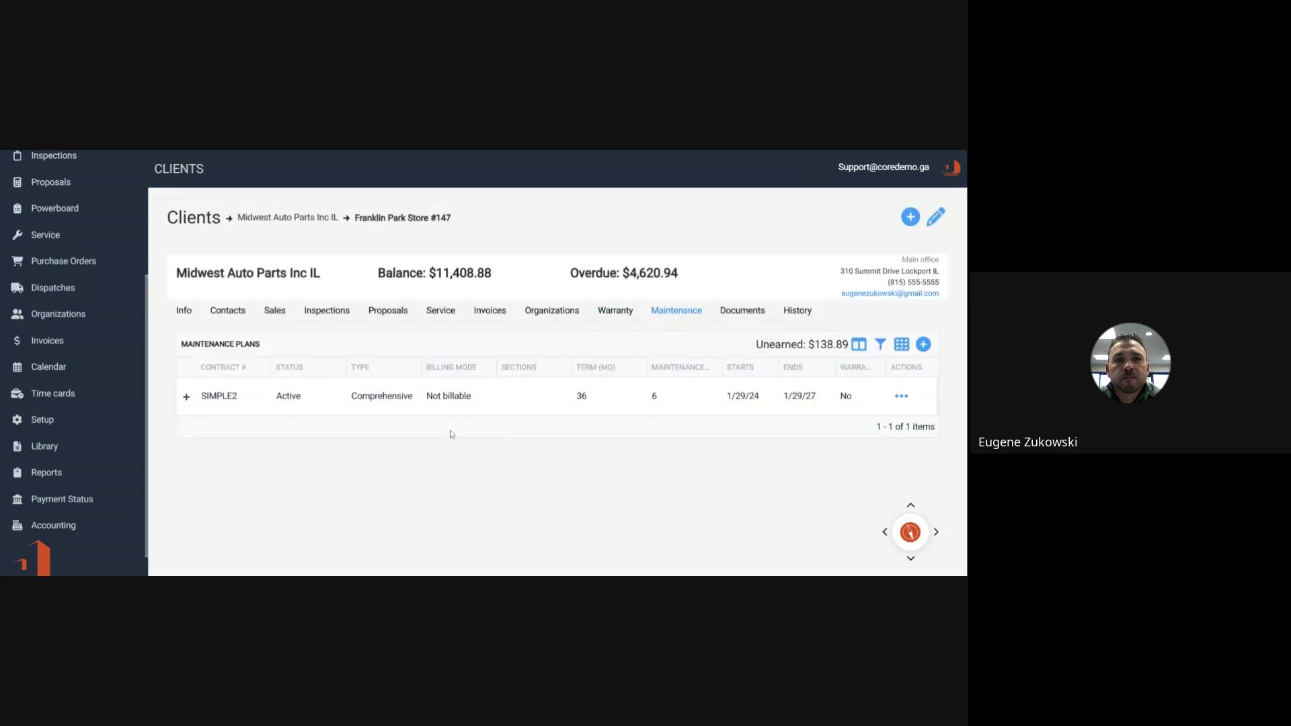
click(186, 397)
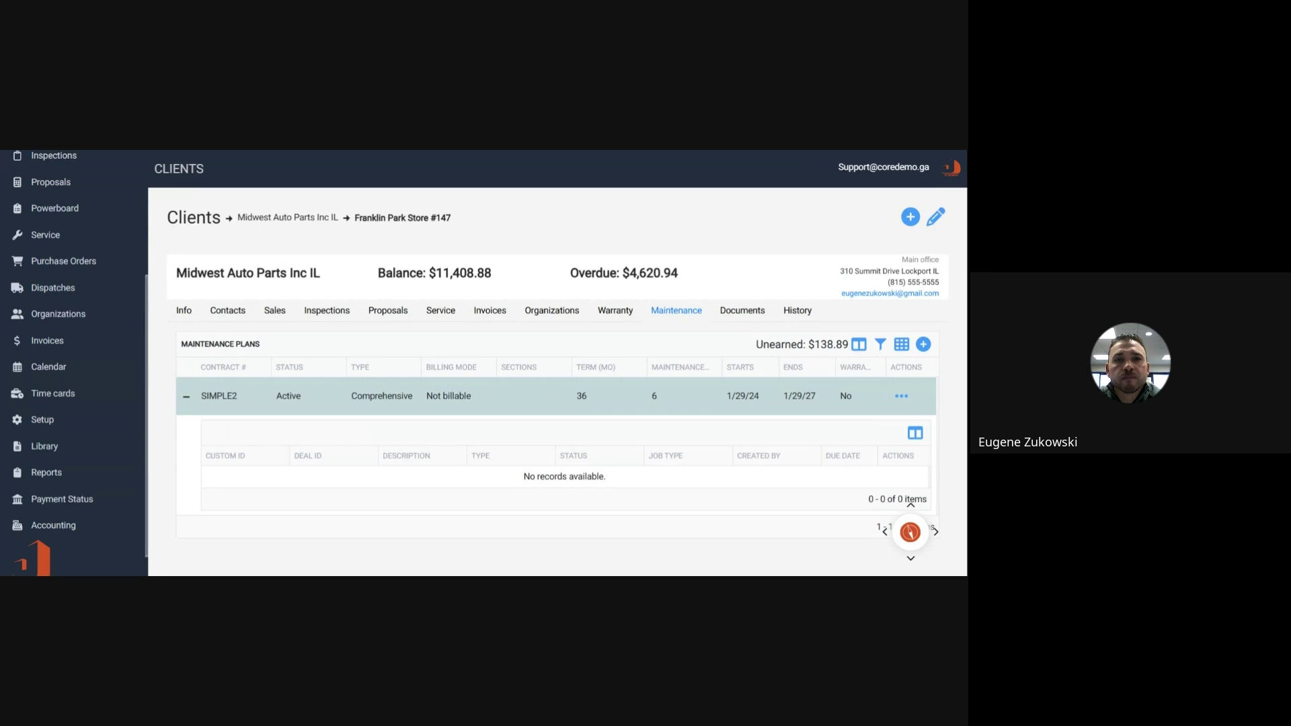
- Show the property's document reports and expand the Inspections, Invoices, Maintenance plans, Proposals and Services folders
click(742, 311)
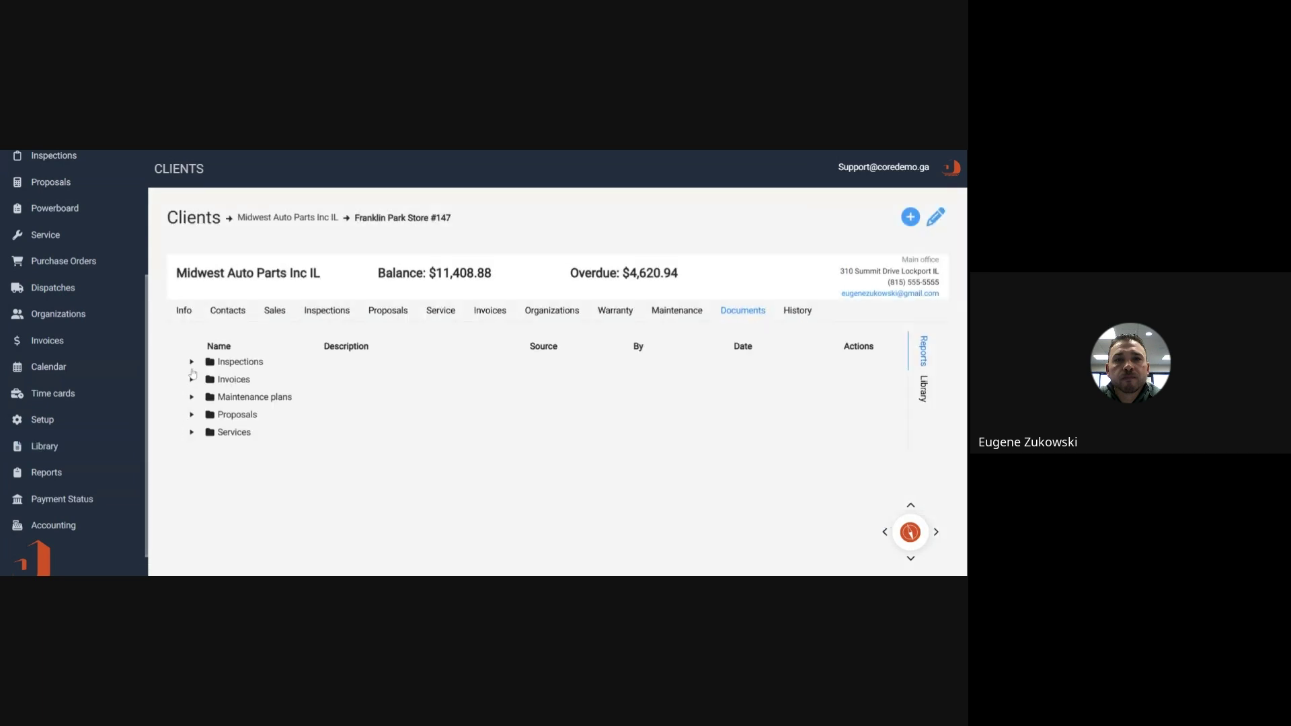
click(192, 362)
click(191, 467)
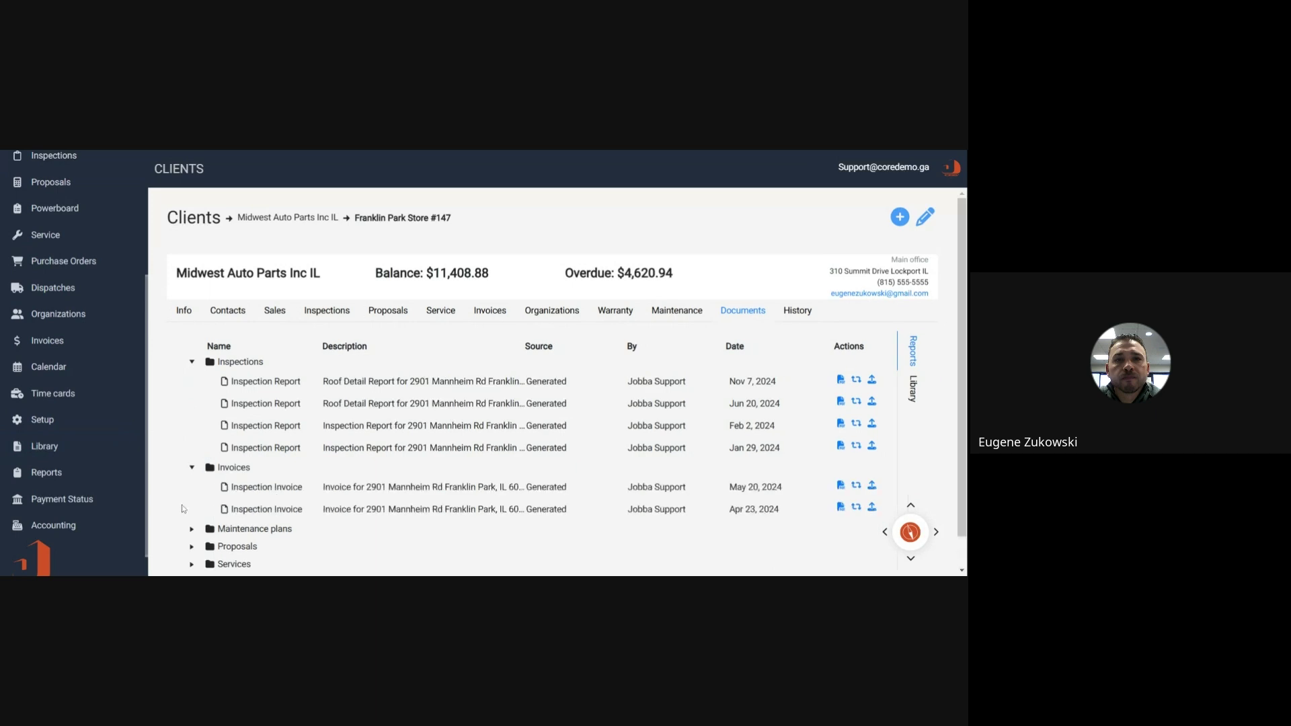
scroll(193, 501, down, 1)
click(192, 497)
scroll(192, 501, down, 1)
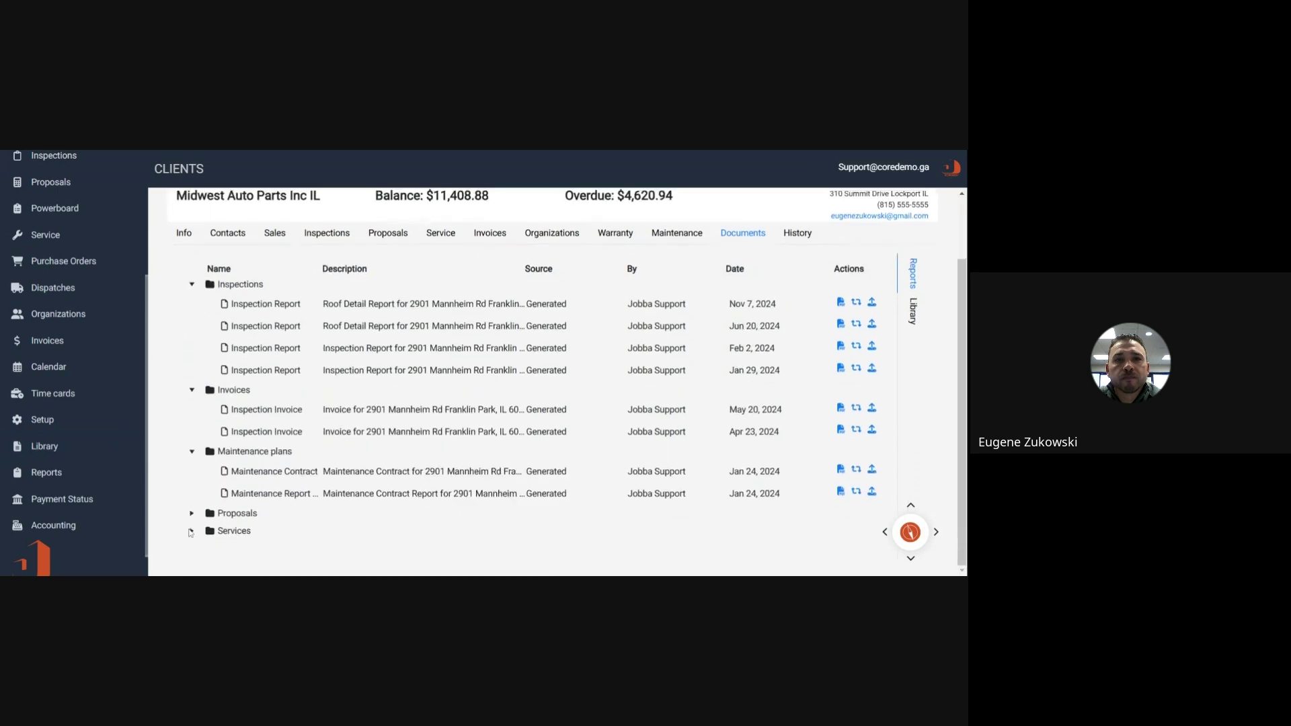
click(191, 513)
click(192, 551)
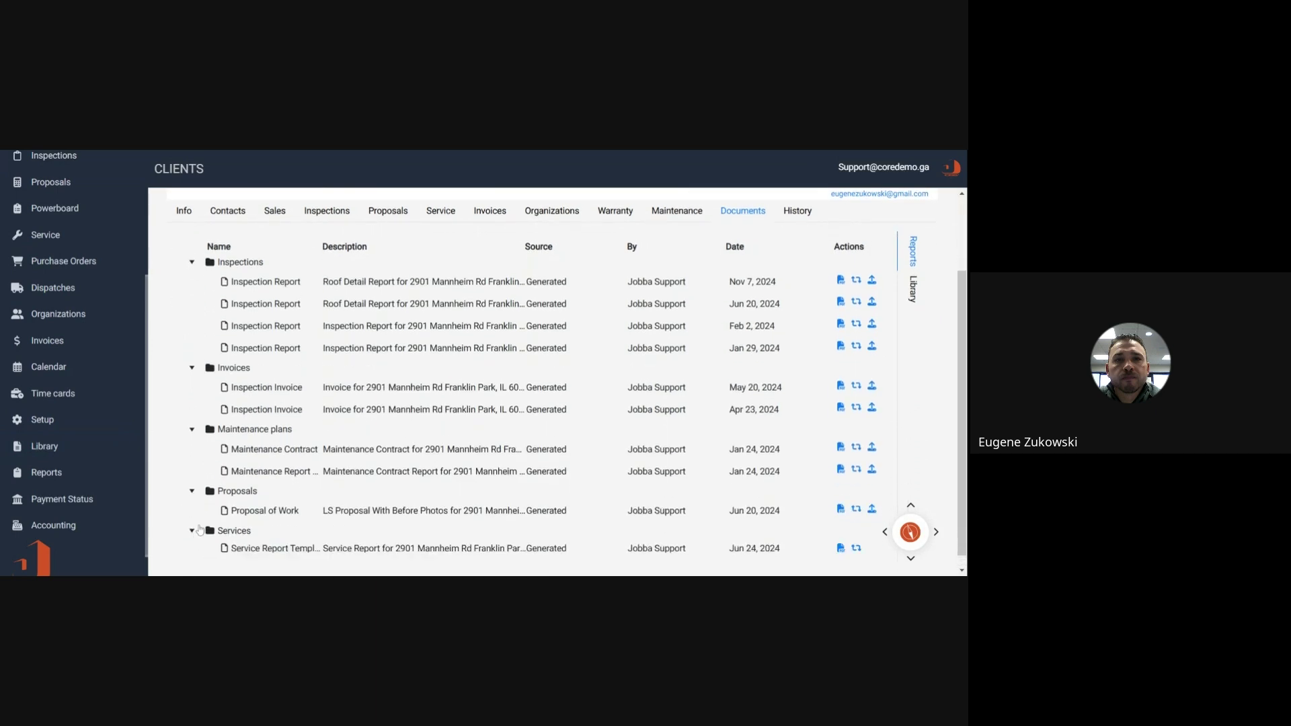
scroll(330, 388, up, 2)
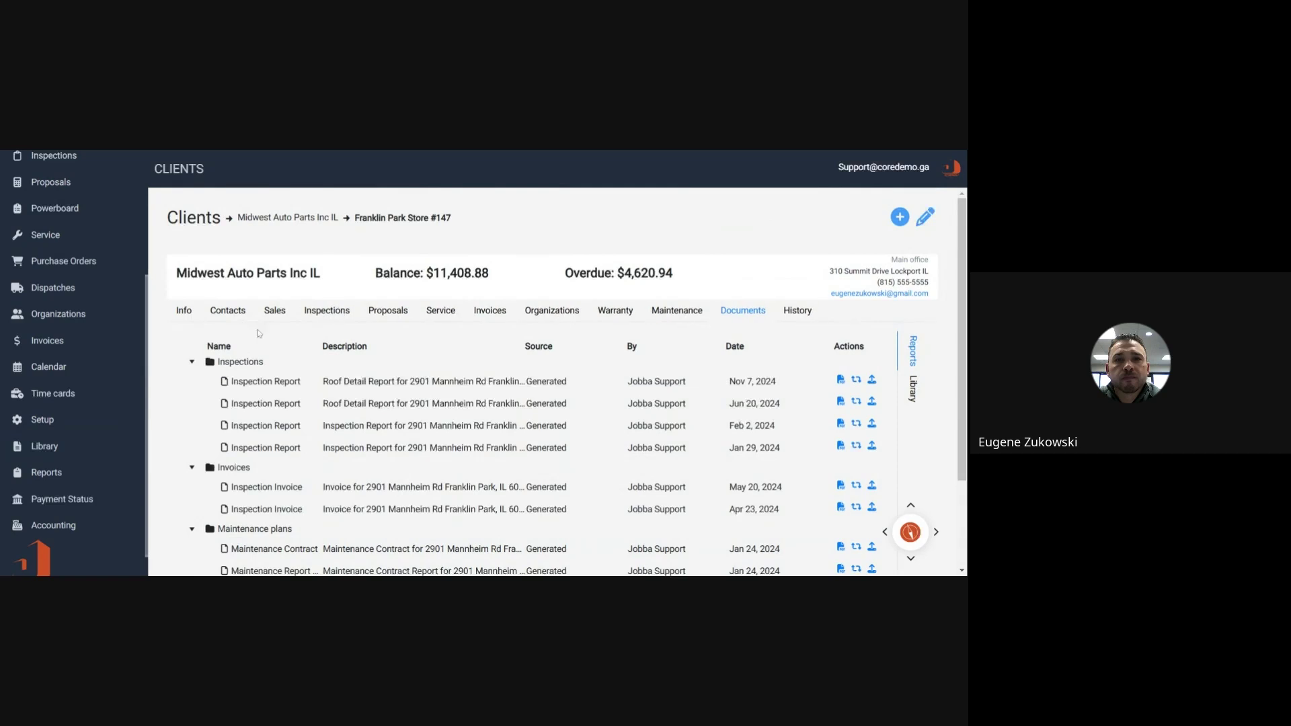
- Look through the inspections recorded for the Franklin Park Store #147 property and show its proposals
click(323, 313)
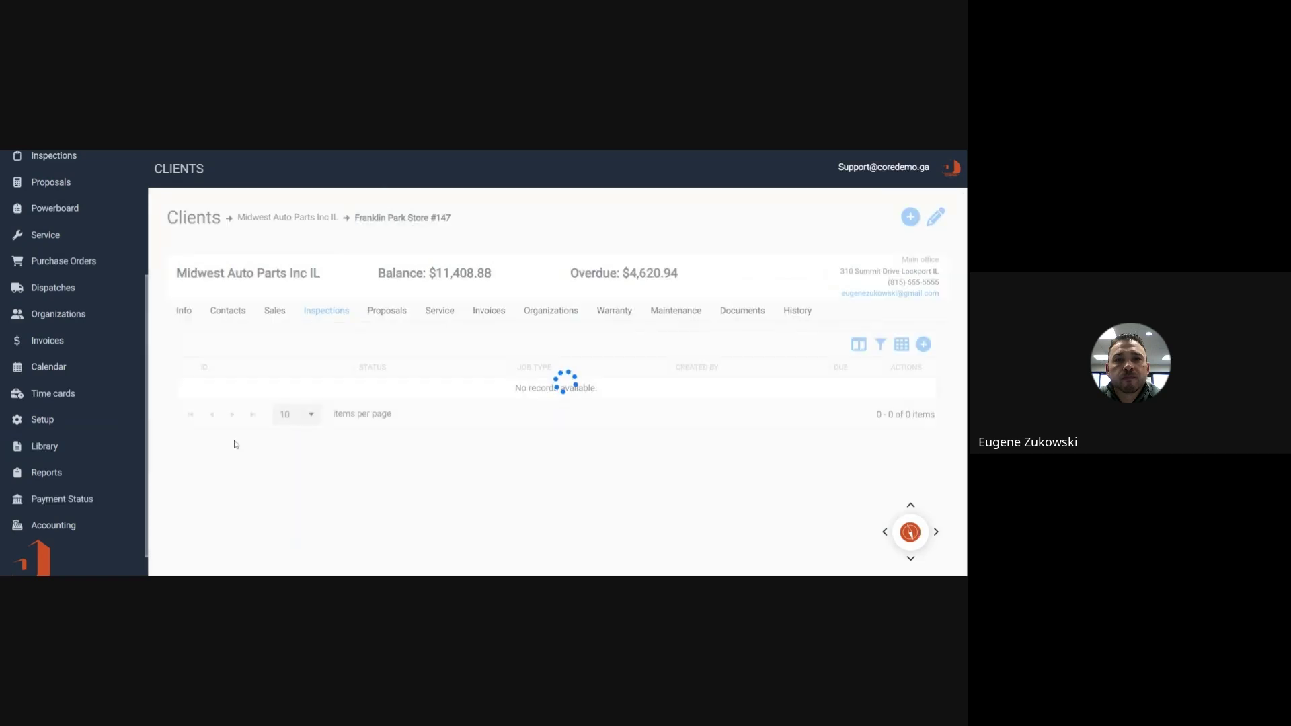
scroll(308, 421, down, 1)
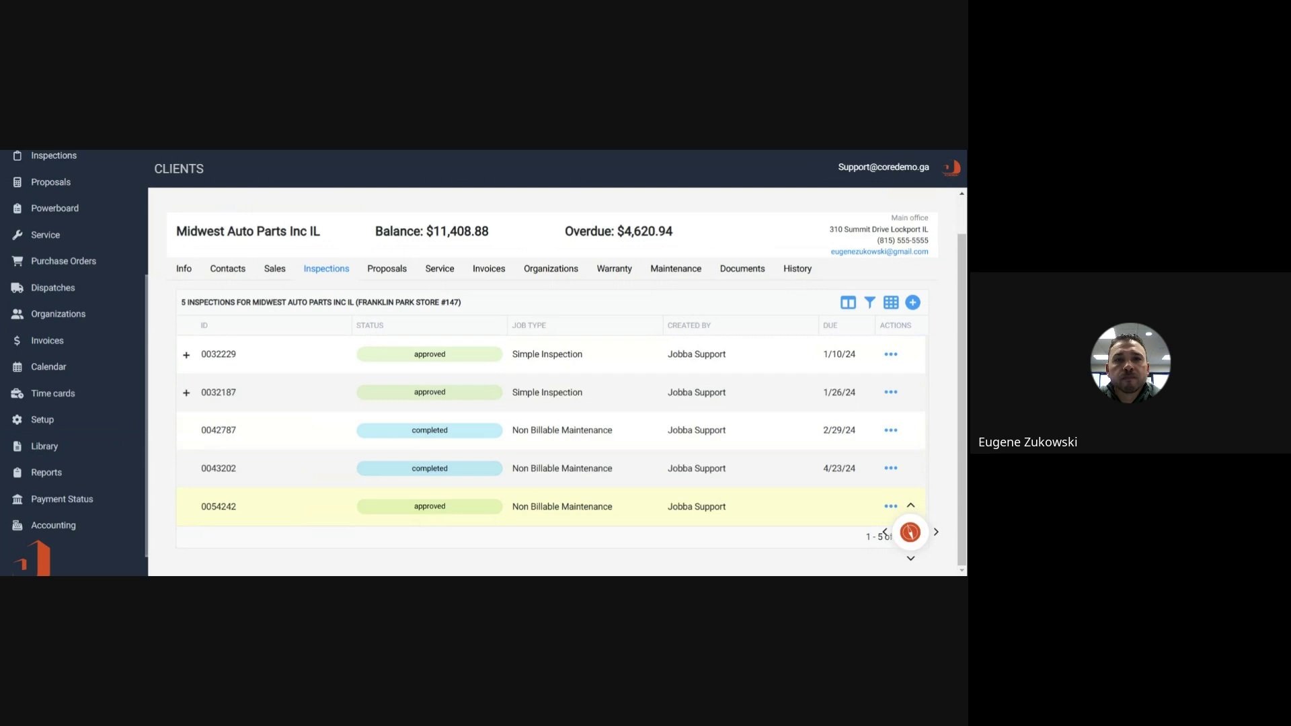
scroll(296, 496, up, 1)
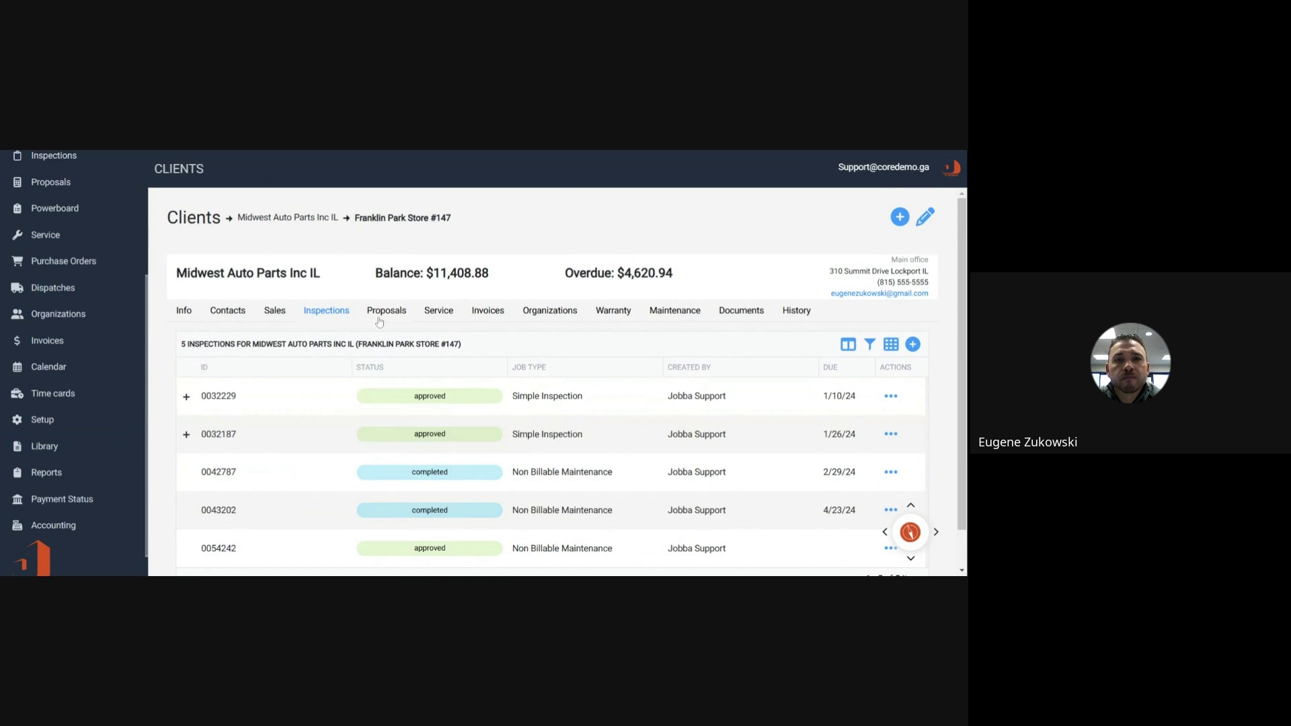
click(379, 319)
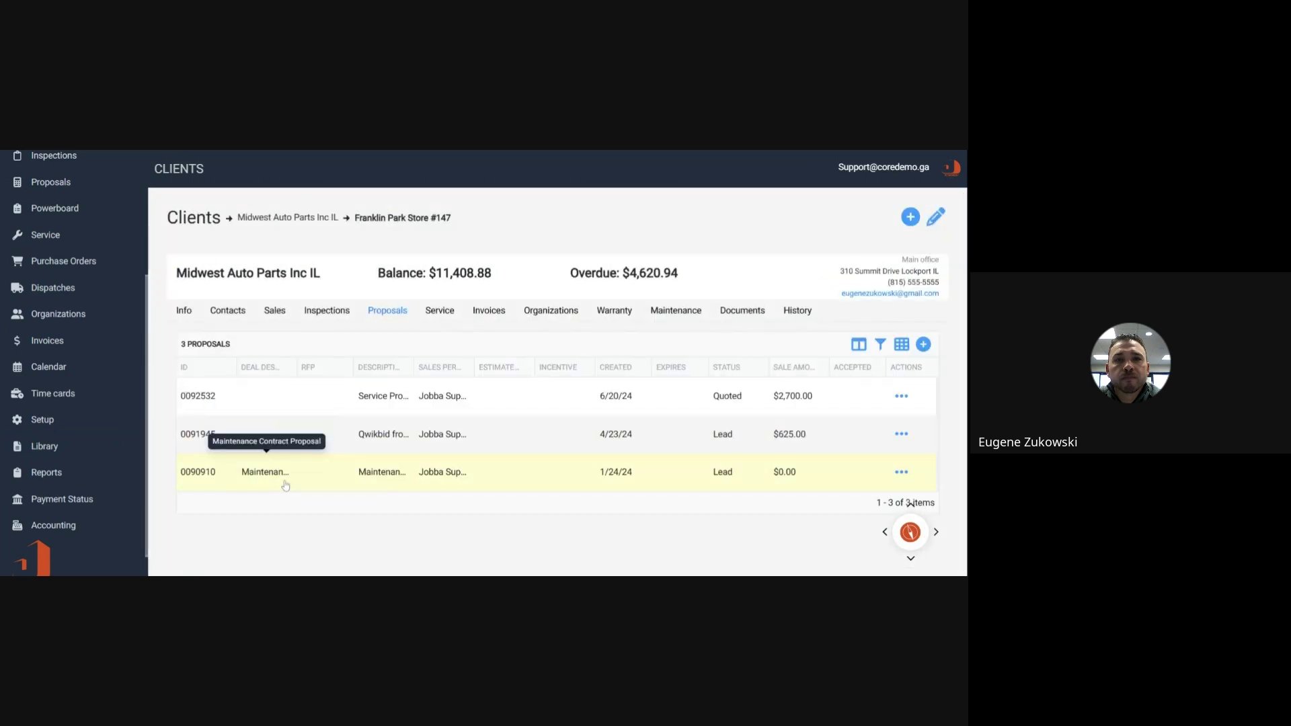
- Show the property's service work orders and review the invoices billed under its sales order
click(426, 314)
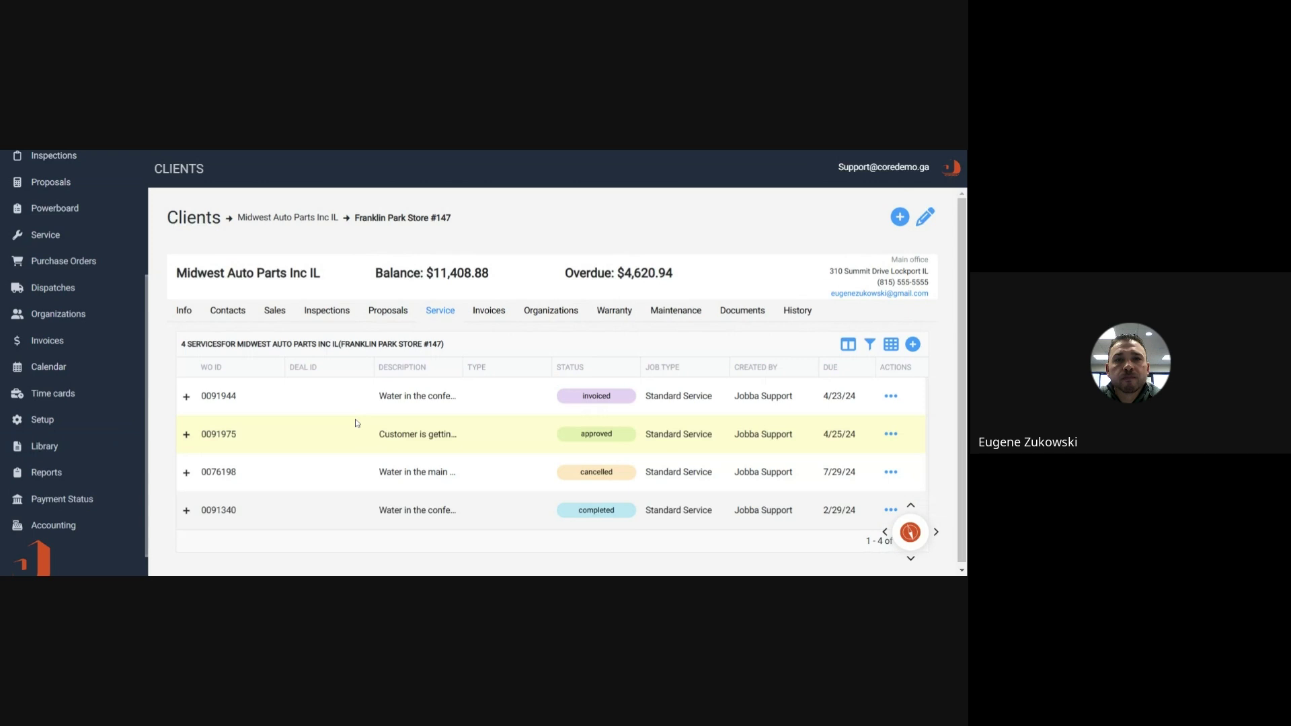
click(492, 306)
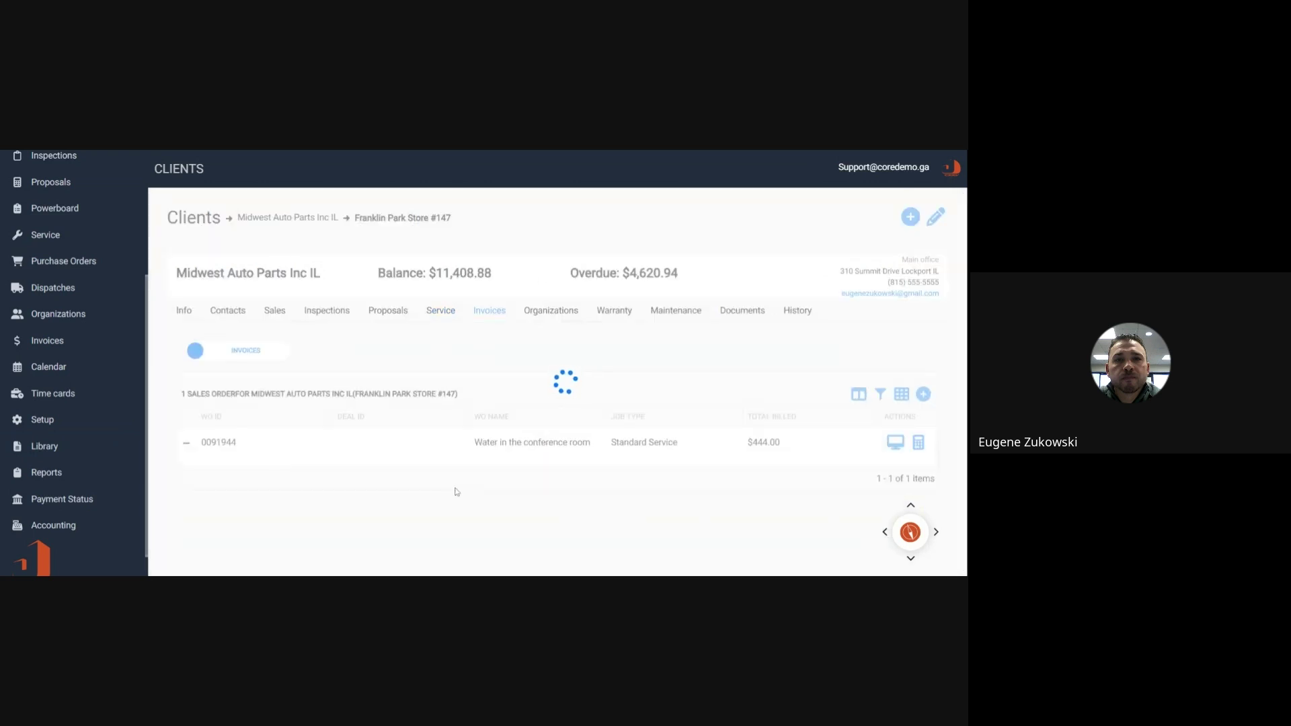
scroll(455, 491, down, 2)
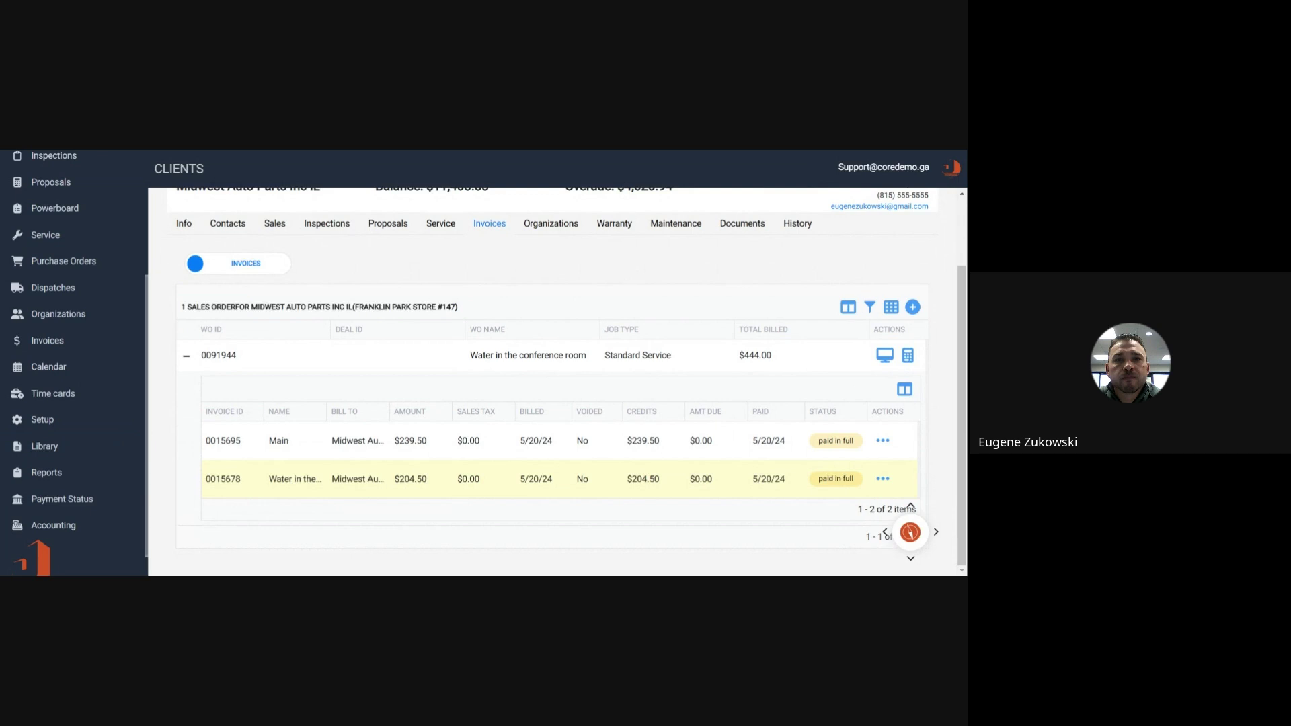
- Return to the property's service work orders and expand the invoiced one to view its dispatches
click(441, 223)
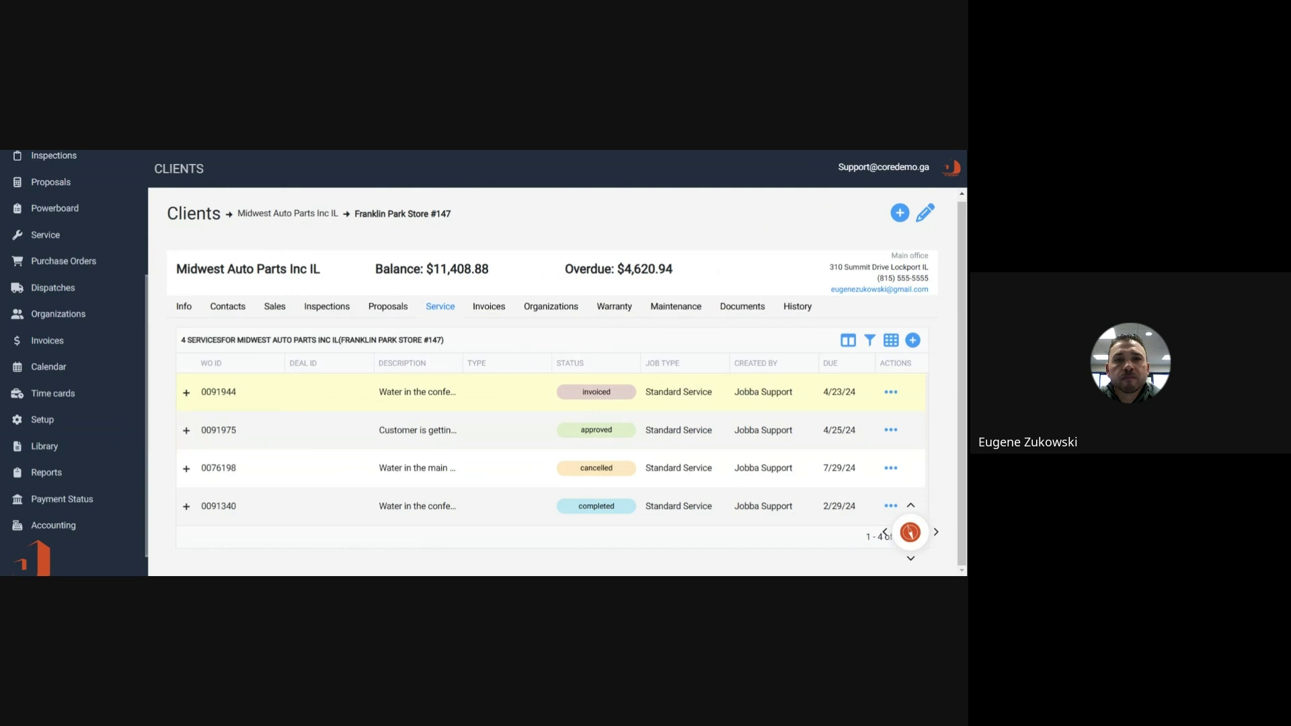
click(187, 392)
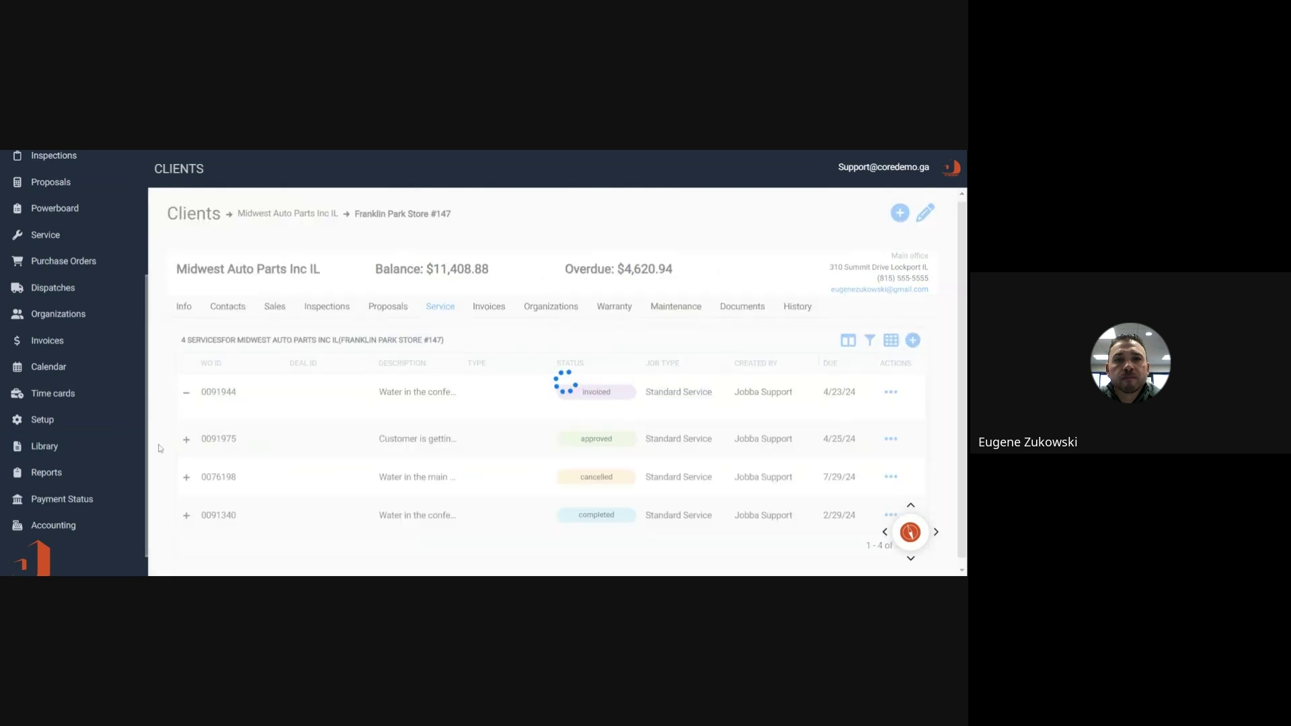
scroll(235, 467, down, 1)
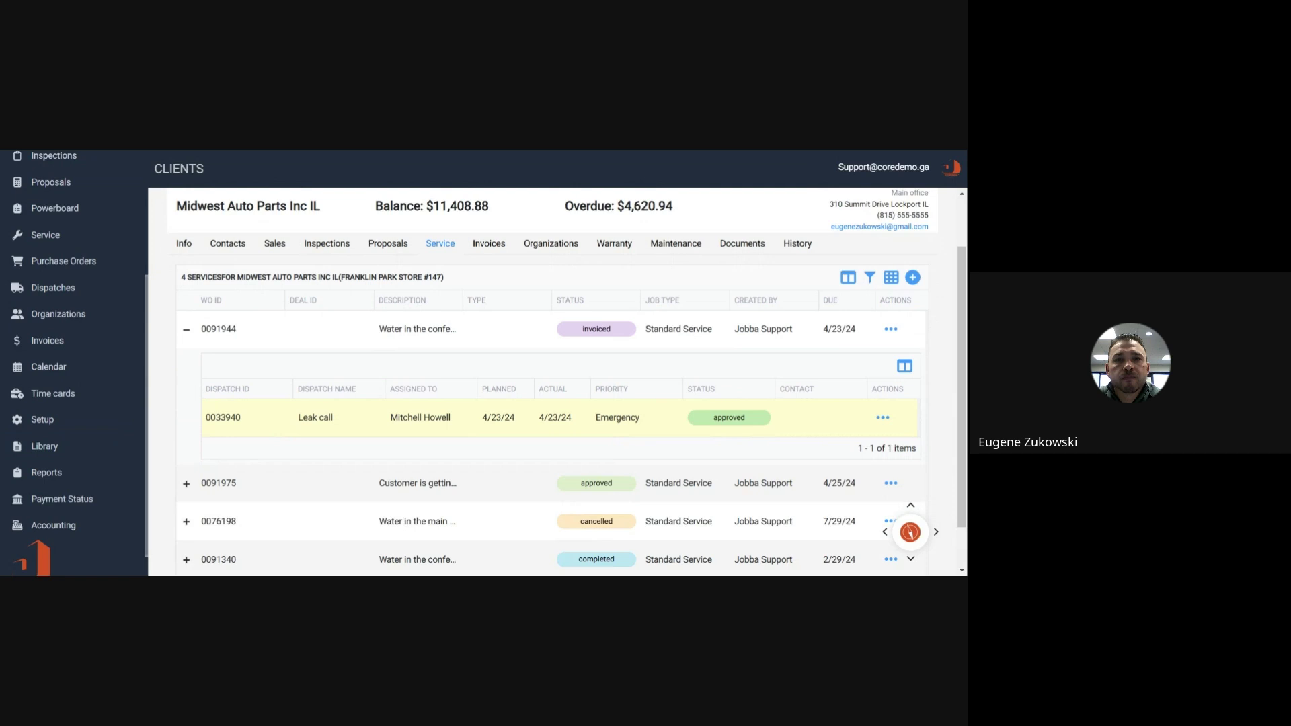
- Go back to the property's general information
scroll(101, 470, up, 5)
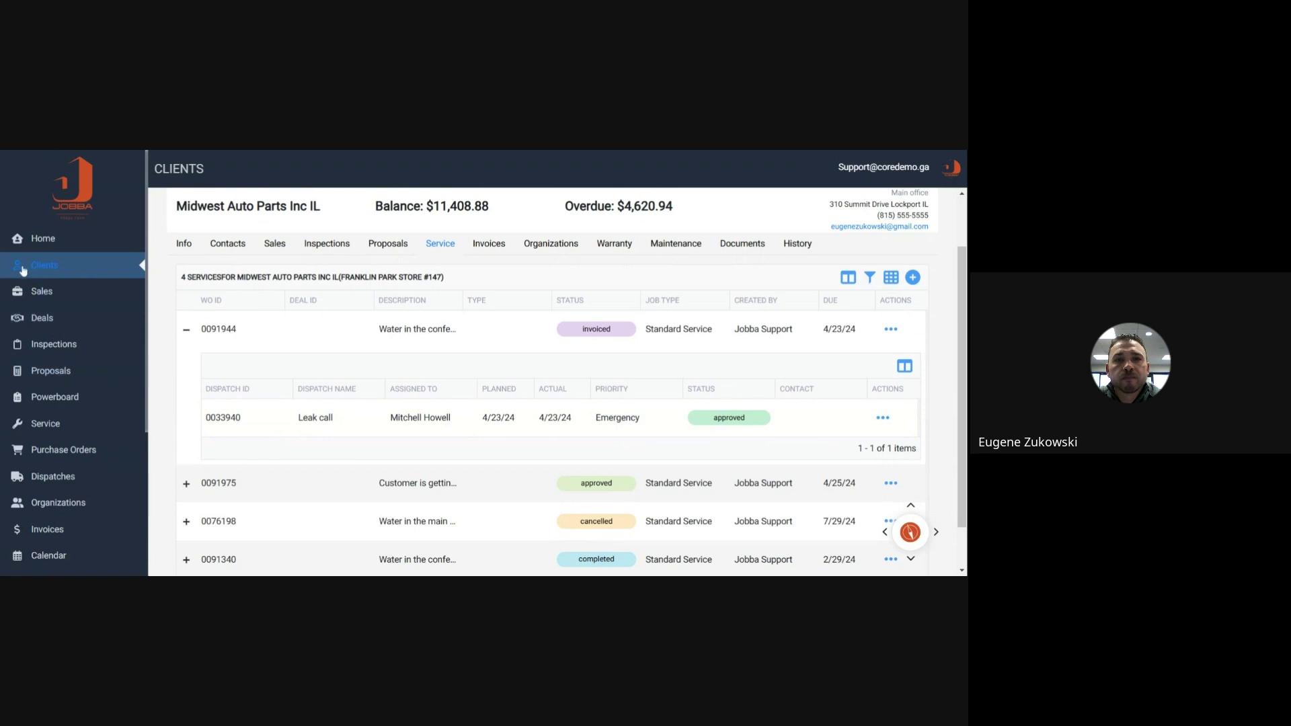
scroll(188, 290, up, 1)
click(189, 310)
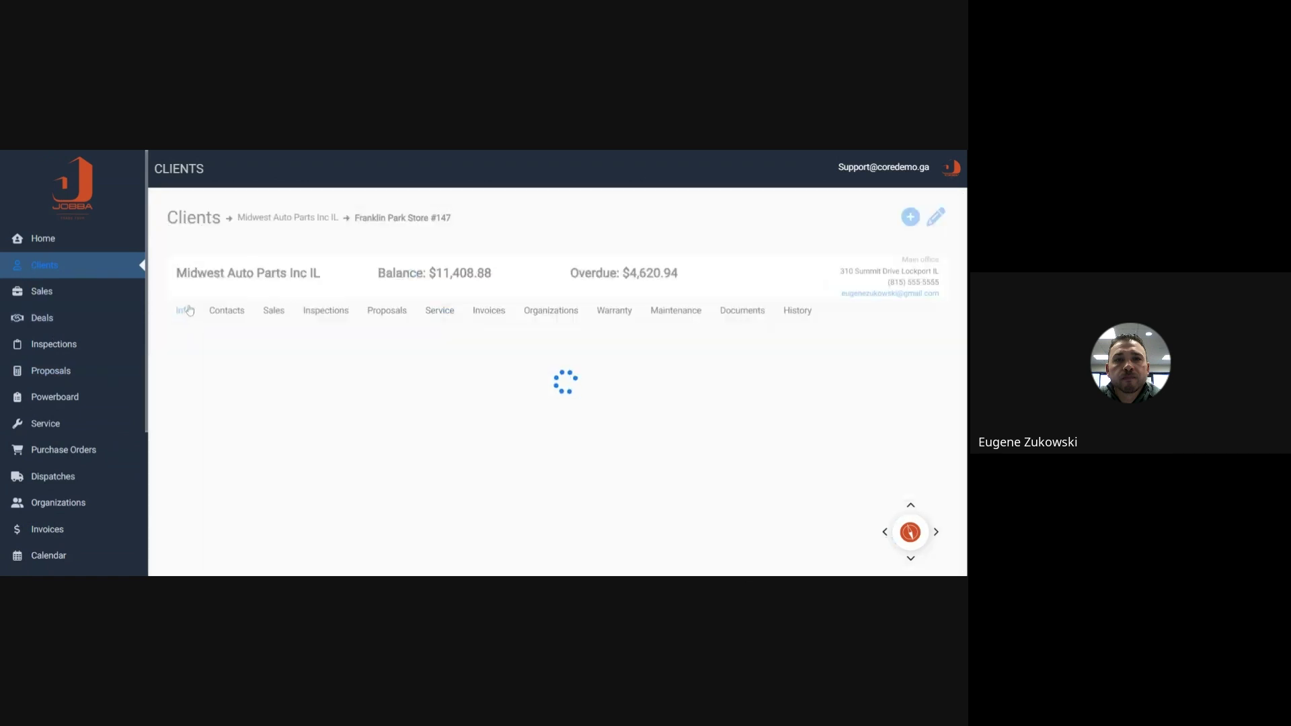